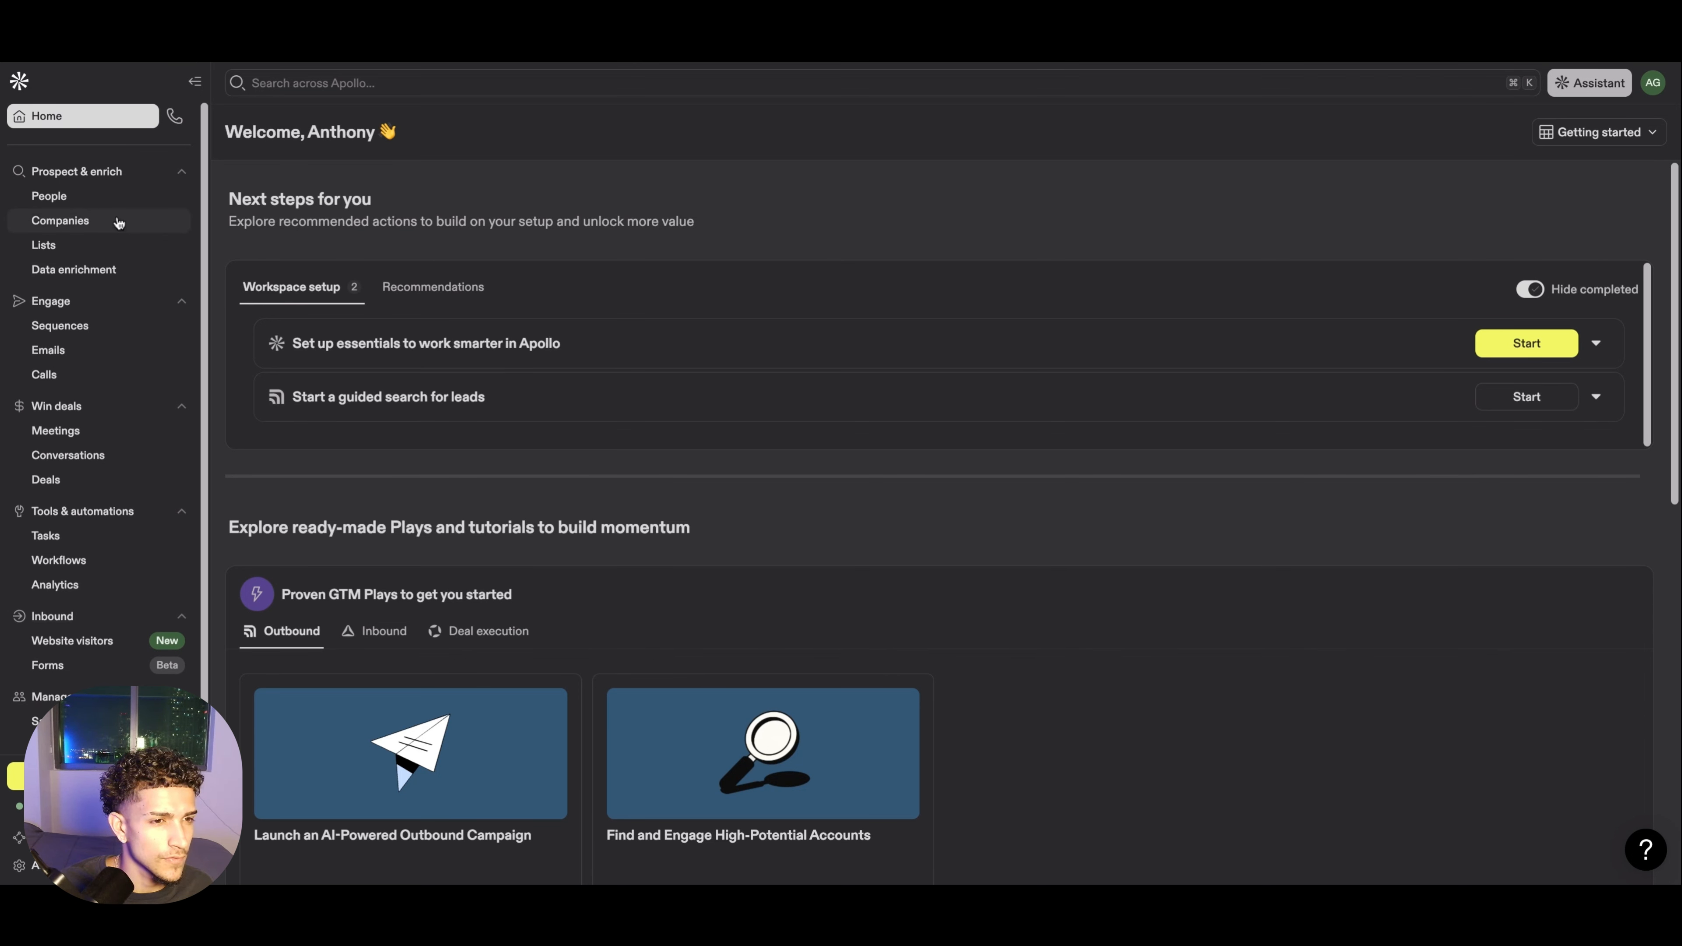
# Open the people search and filter the contacts by the Verified email status.
pyautogui.click(98, 202)
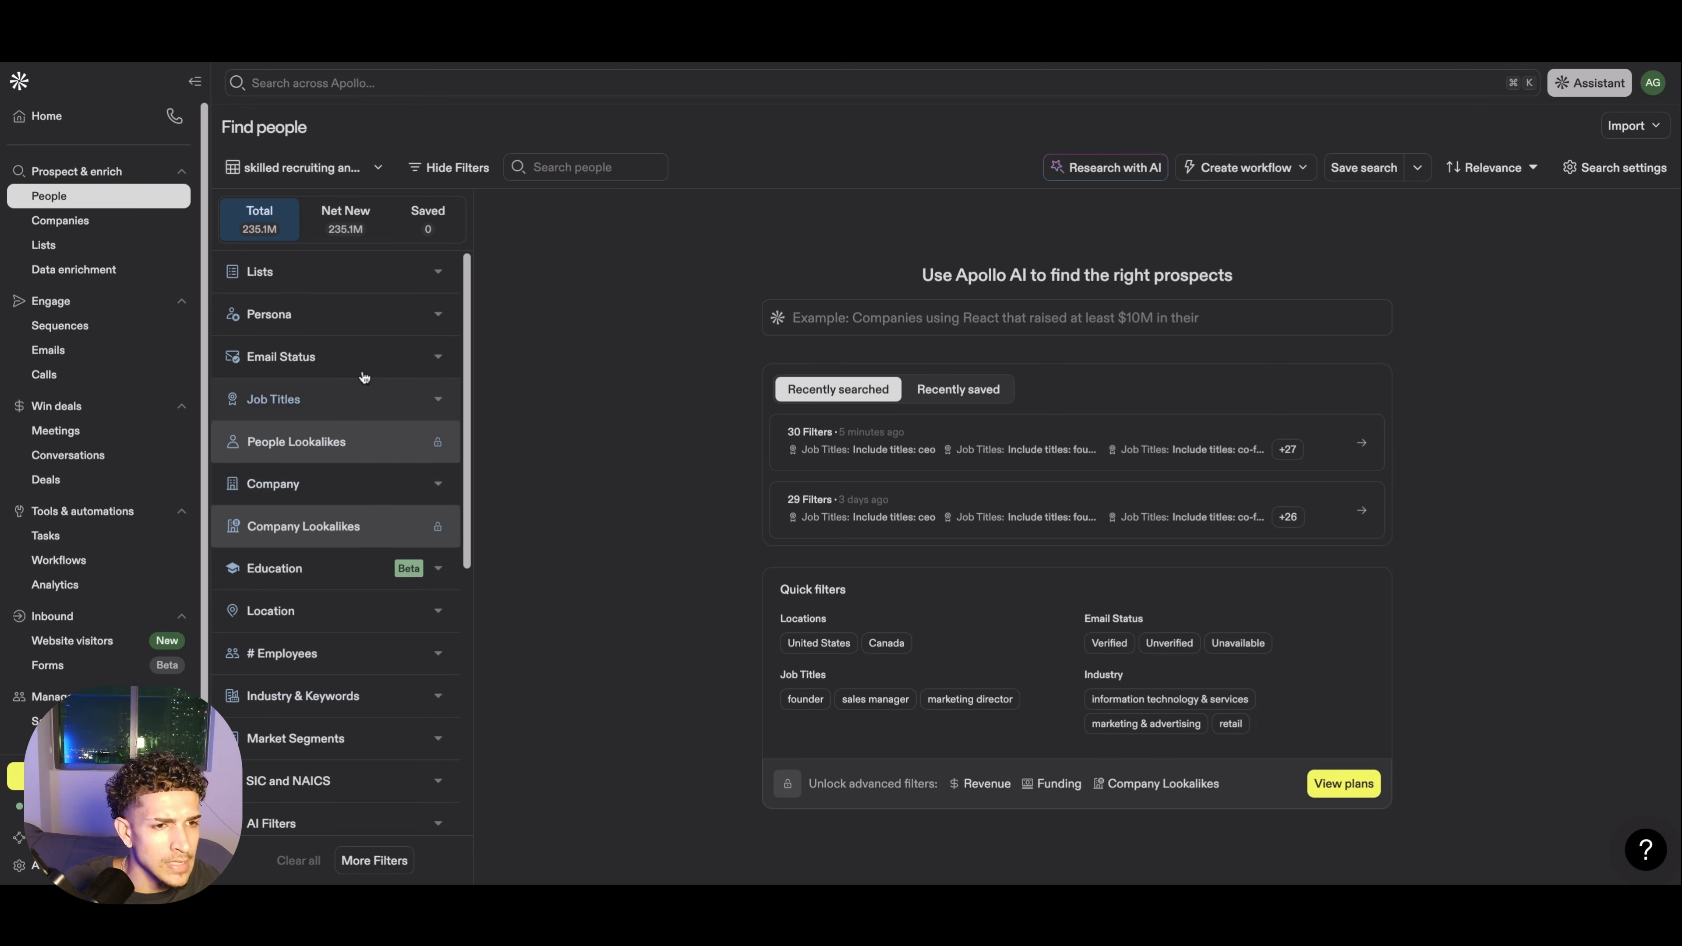
pyautogui.scroll(-1, 410, 612)
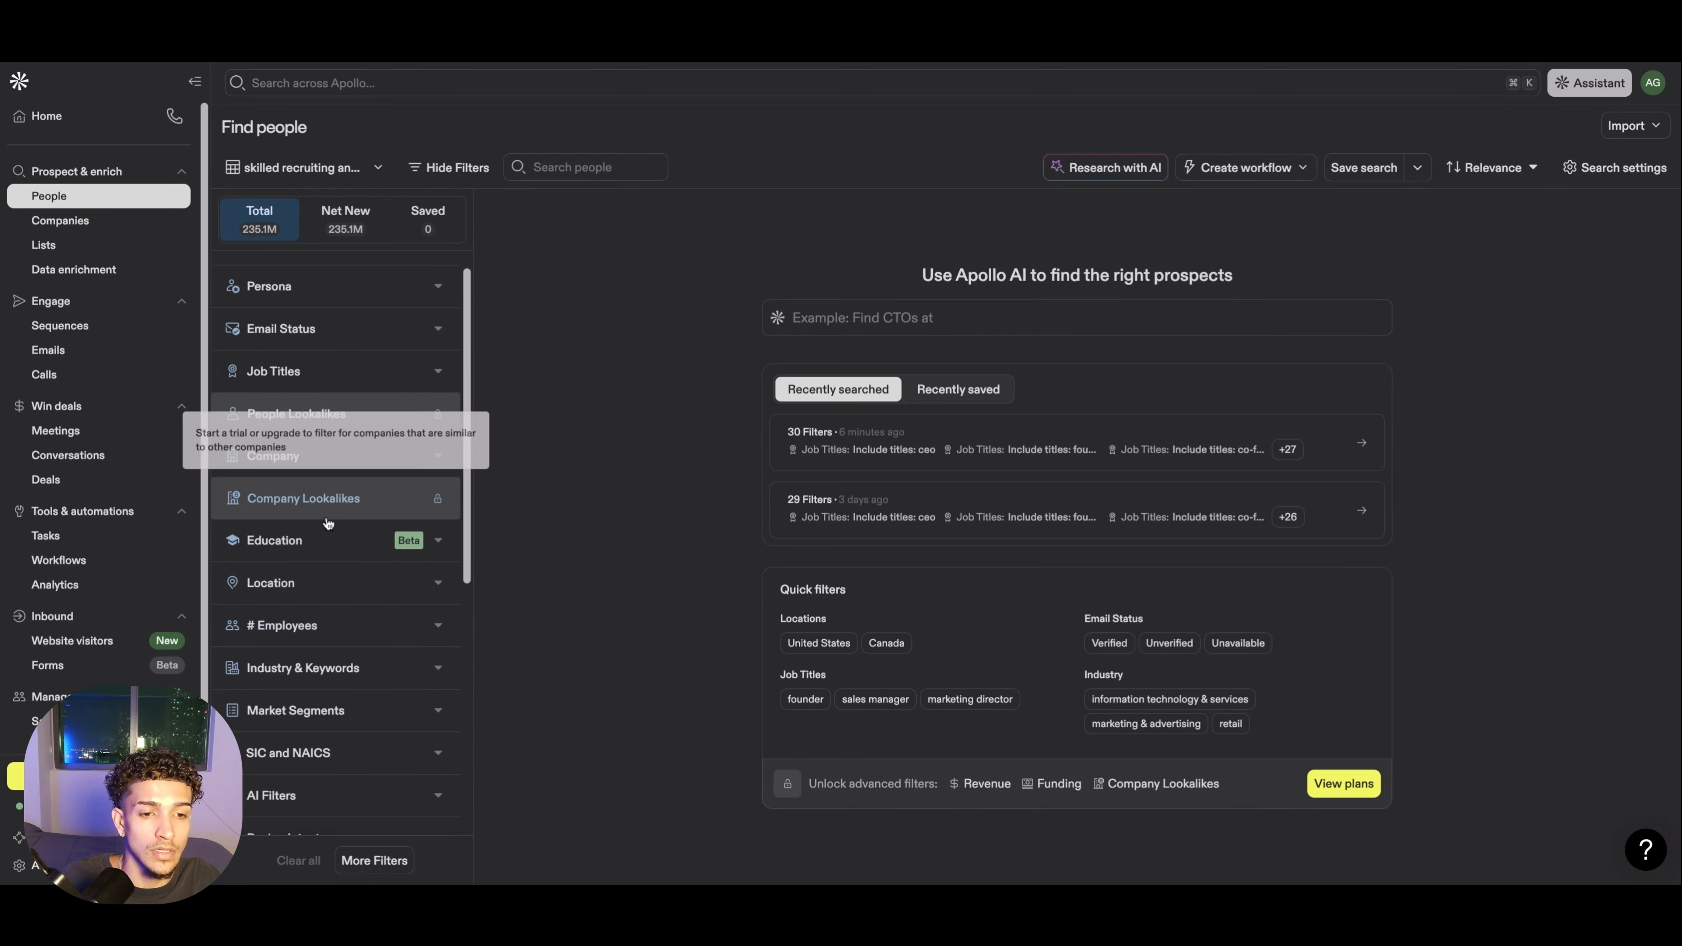
pyautogui.scroll(1, 391, 480)
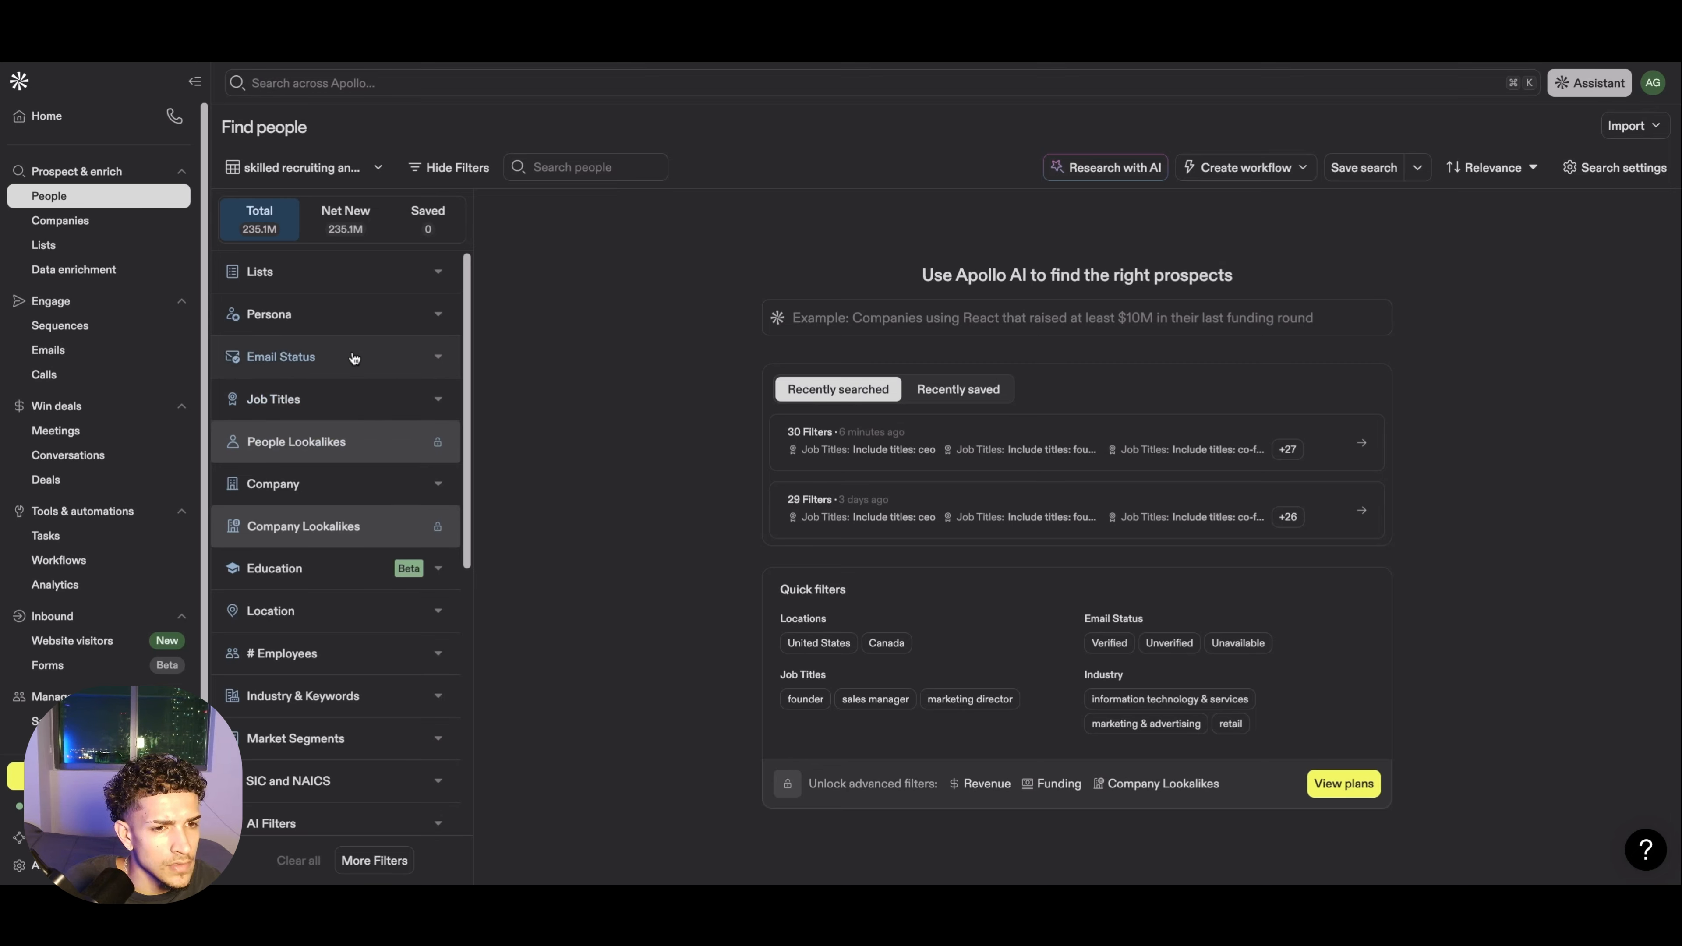
pyautogui.click(431, 360)
pyautogui.scroll(-1, 386, 448)
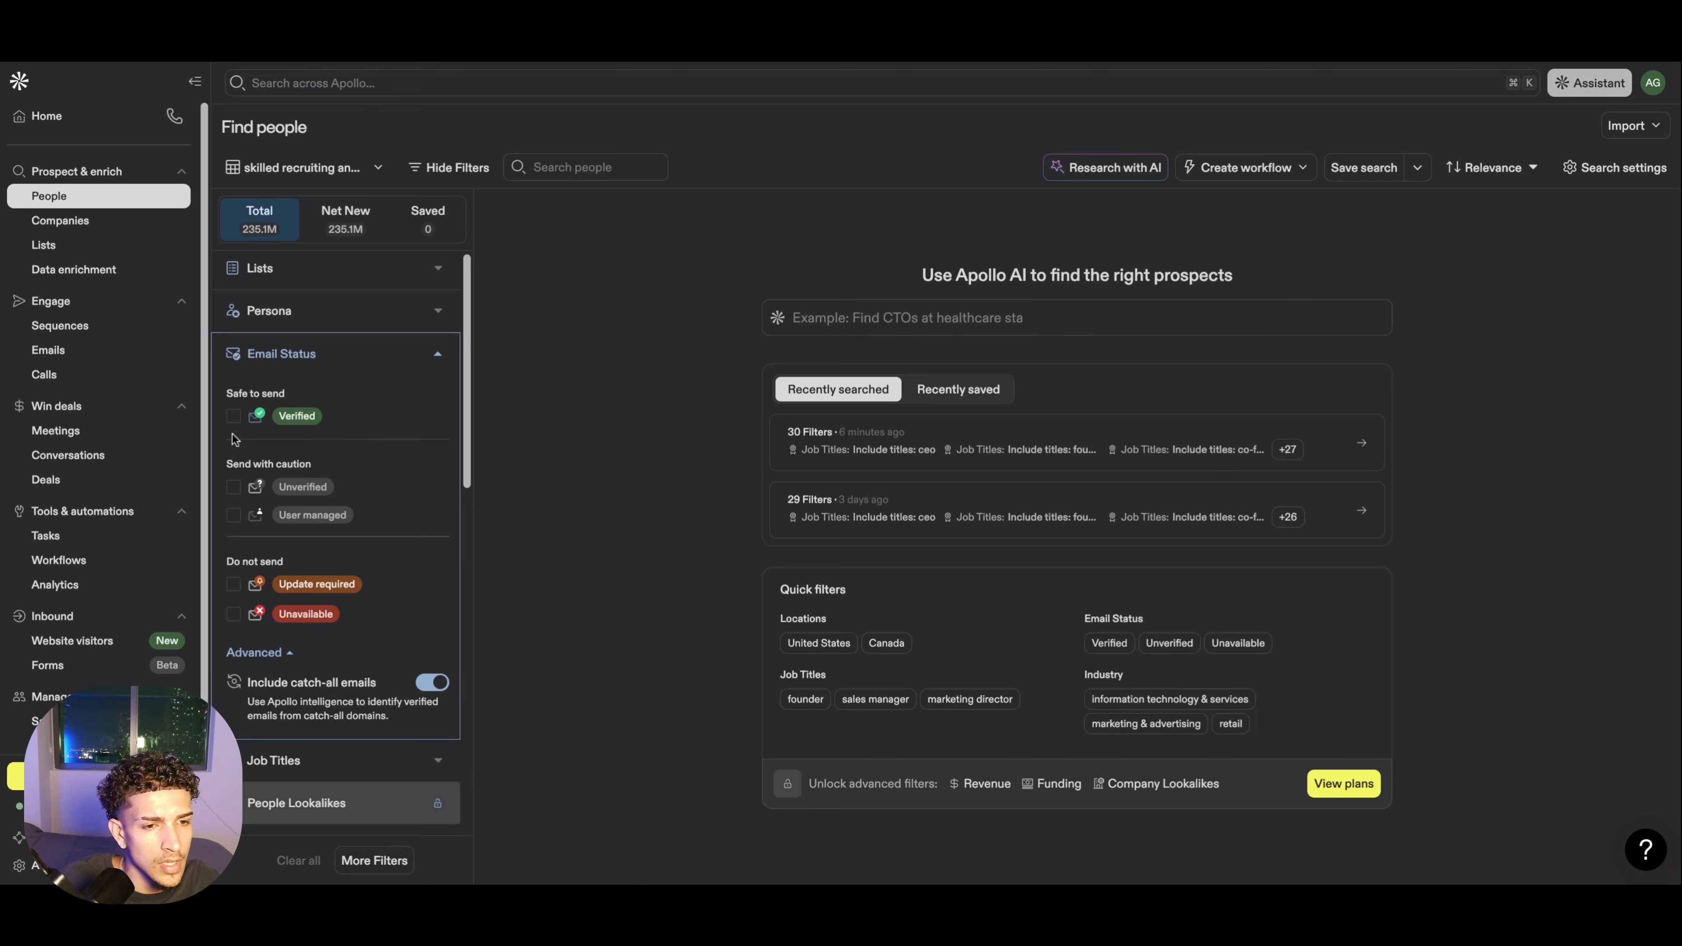
pyautogui.click(234, 417)
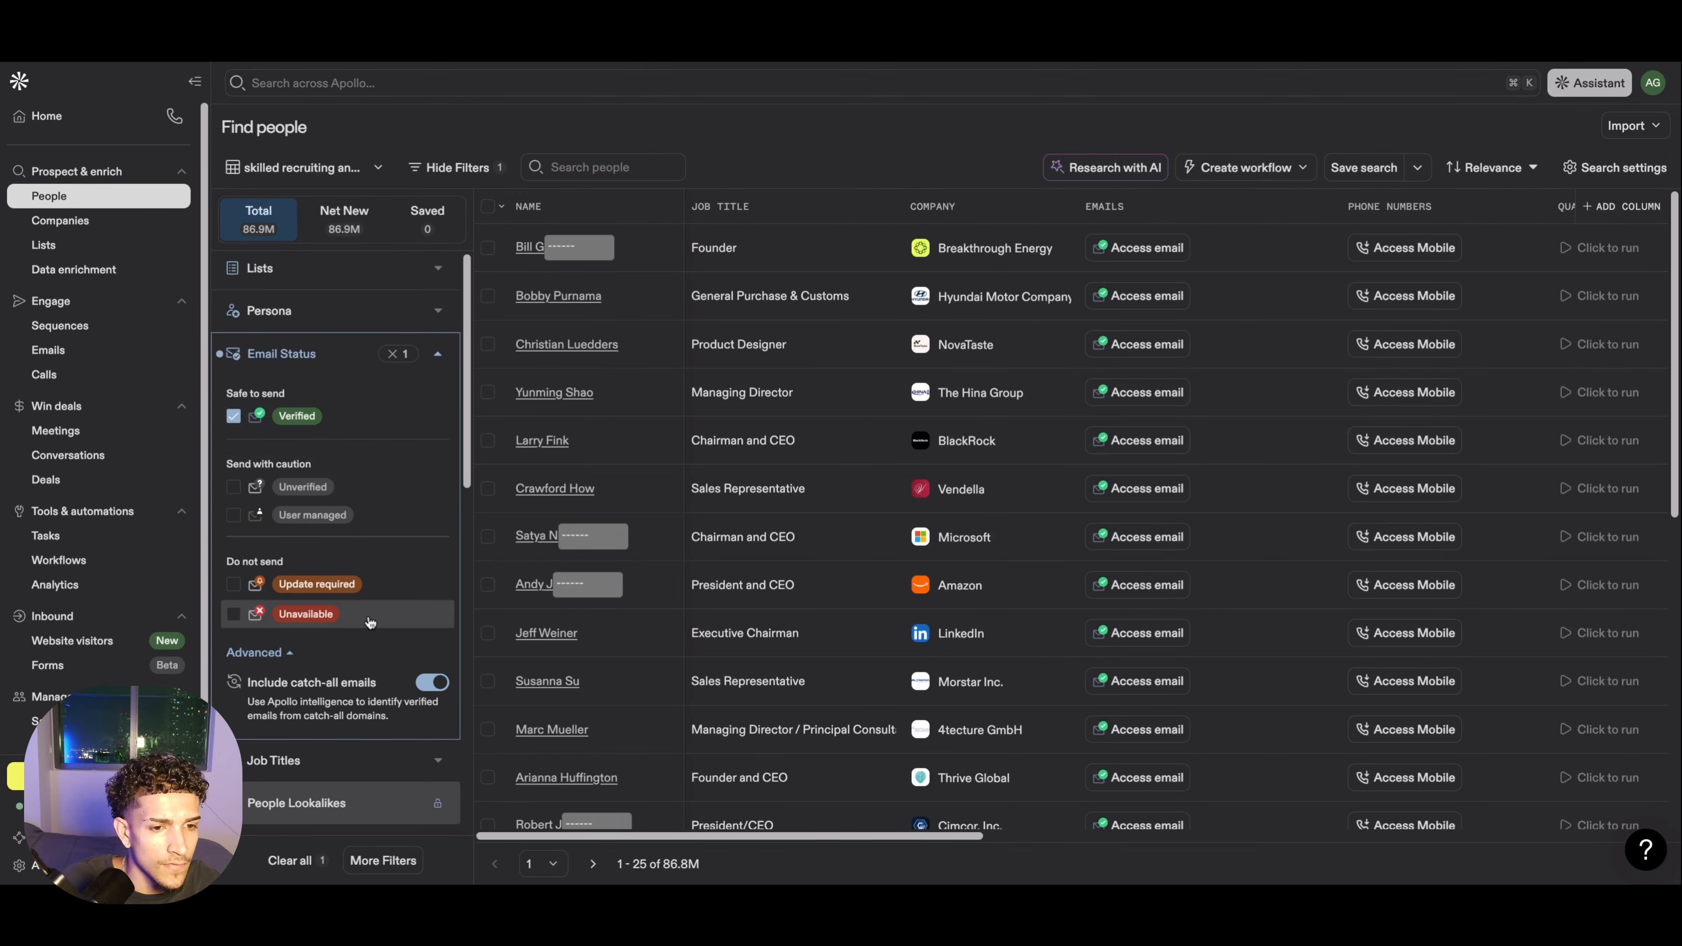
# Exclude catch-all emails from the email status filter and collapse that filter.
pyautogui.scroll(-8, 363, 610)
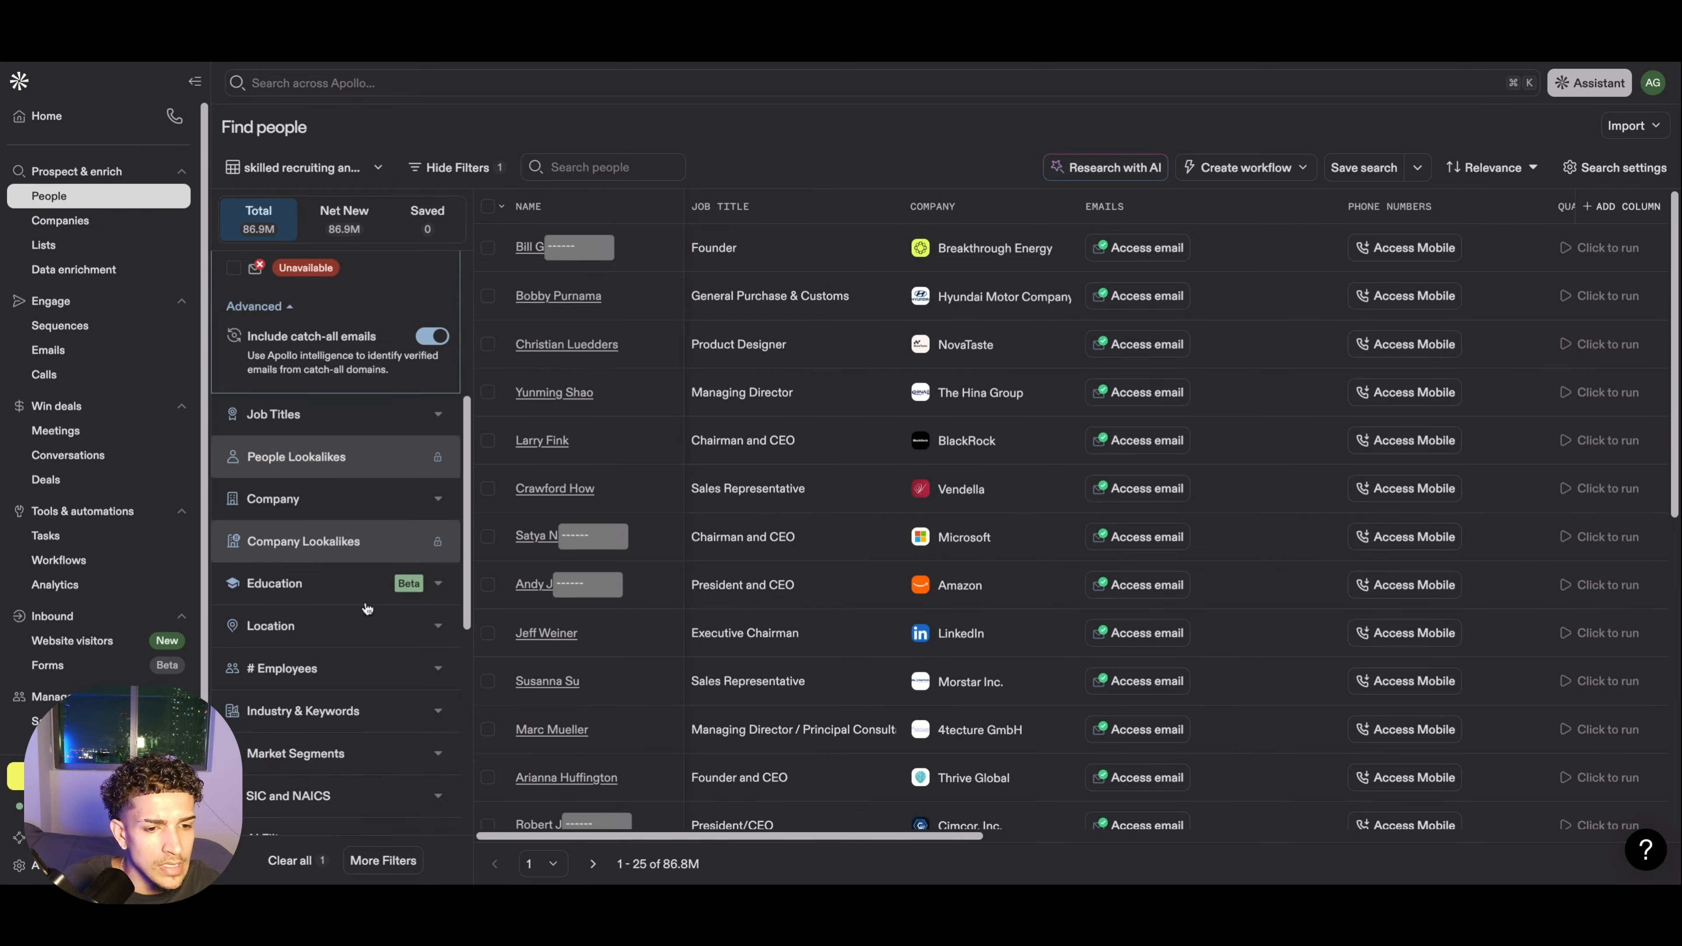
pyautogui.scroll(6, 364, 610)
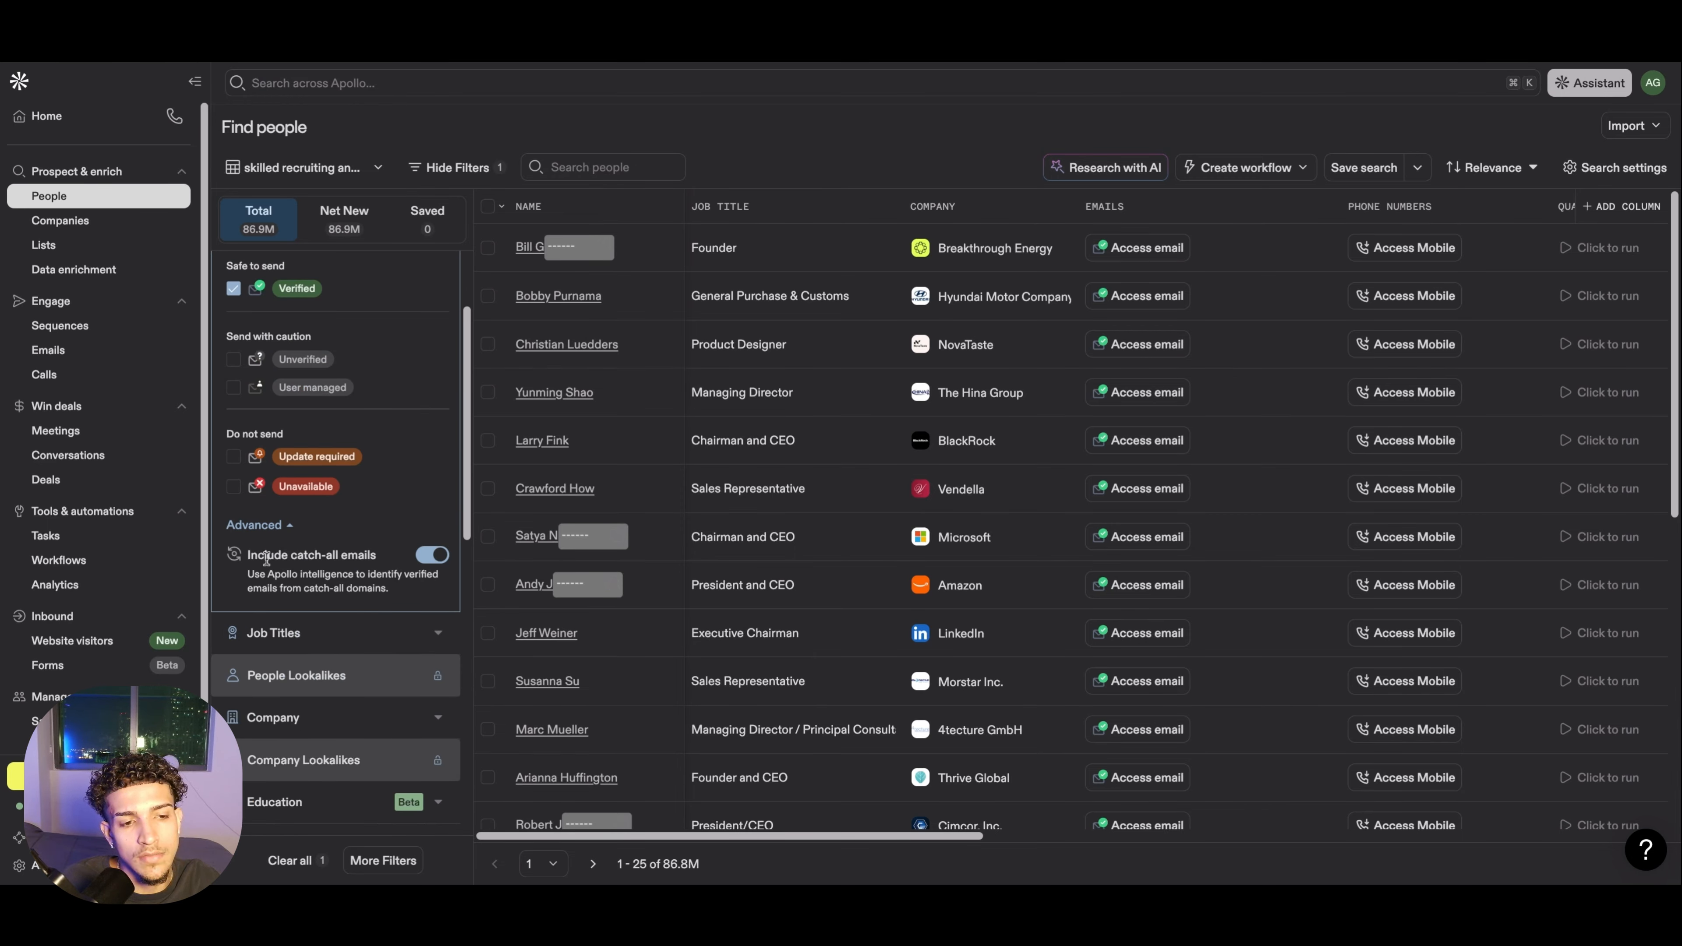
pyautogui.moveTo(245, 556); pyautogui.dragTo(392, 561)
pyautogui.click(389, 558)
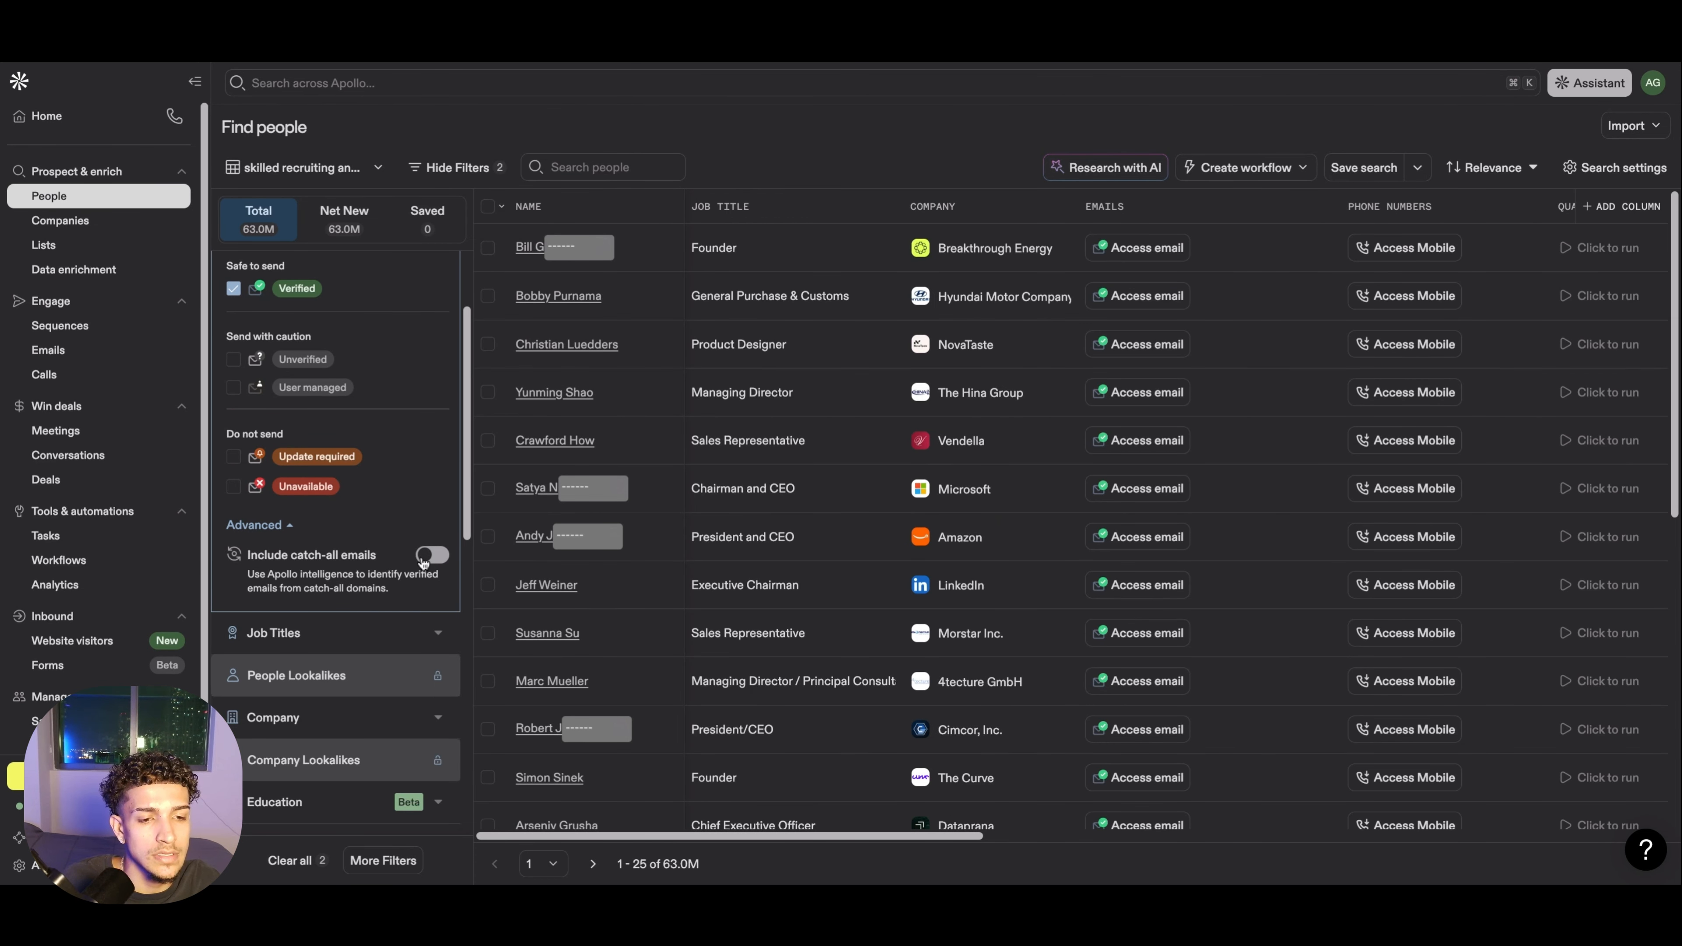
pyautogui.scroll(1, 398, 523)
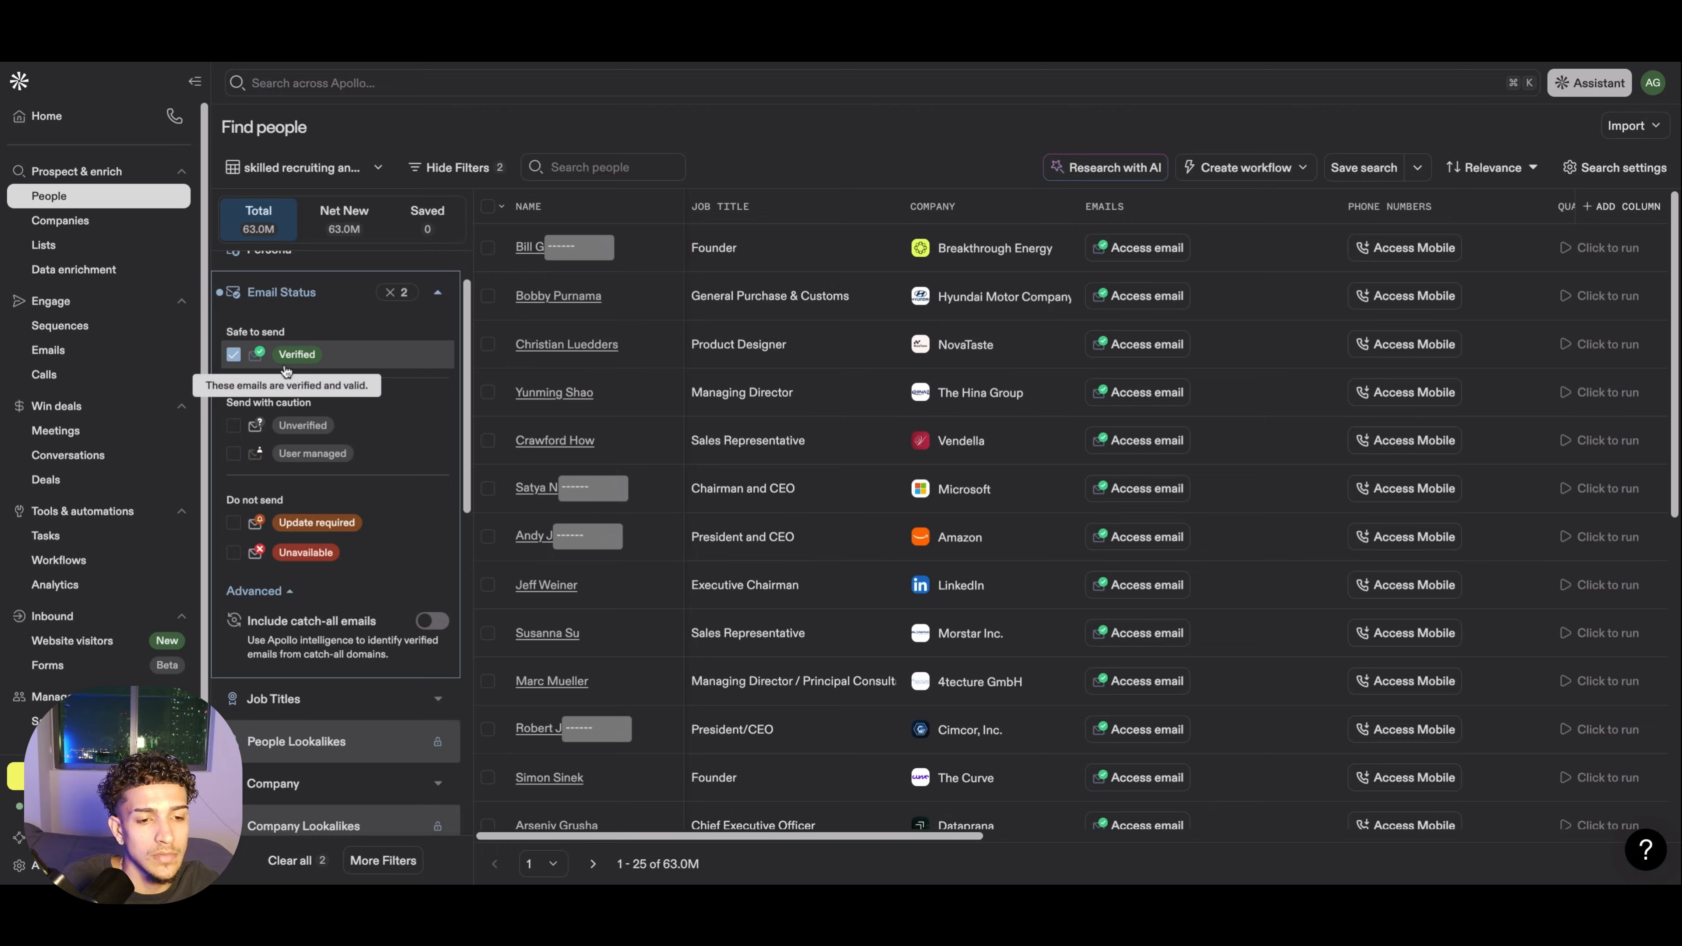
pyautogui.click(440, 294)
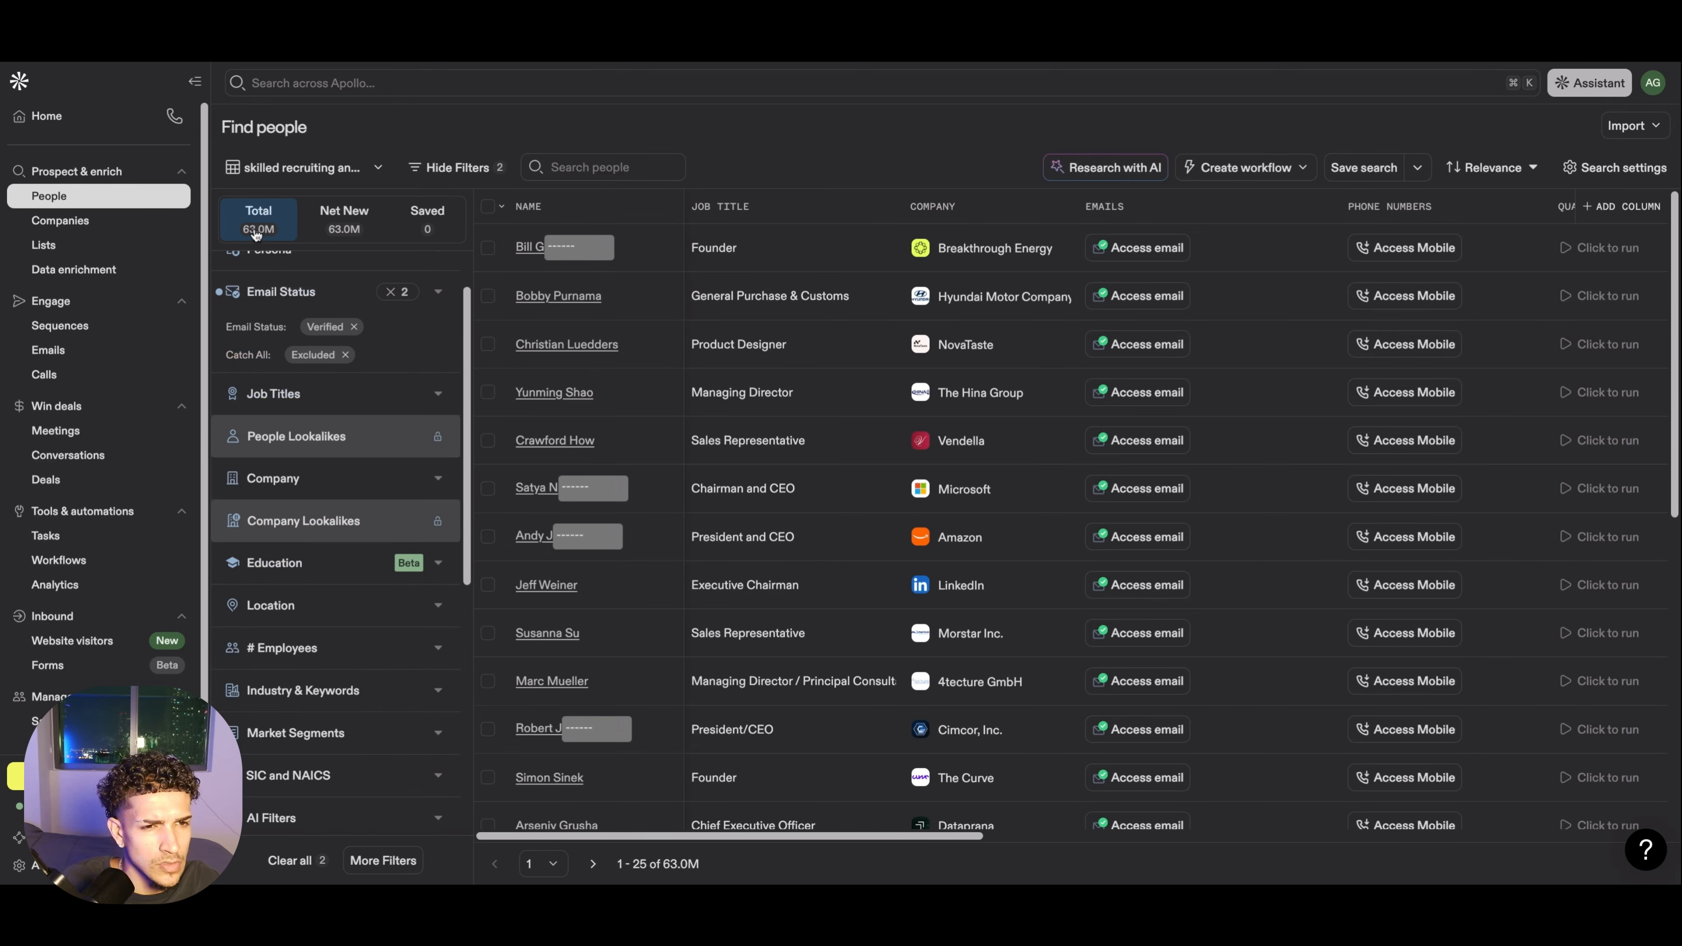
# Add "owner" as an included title in the job titles filter.
pyautogui.scroll(-1, 422, 522)
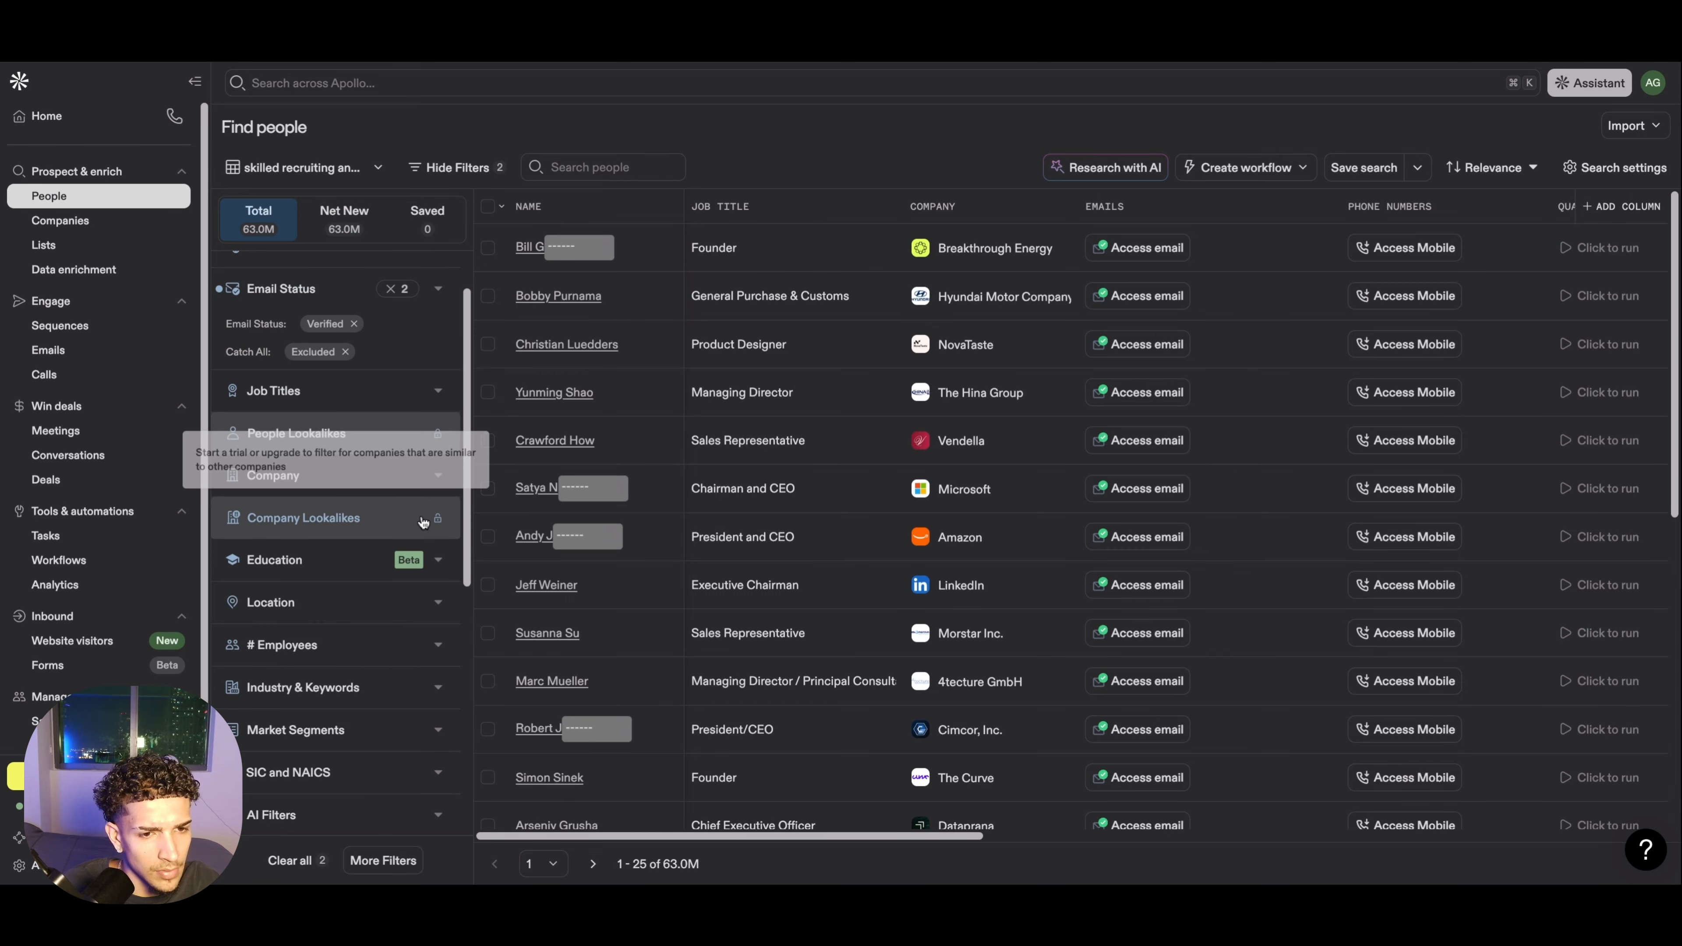
pyautogui.scroll(1, 418, 520)
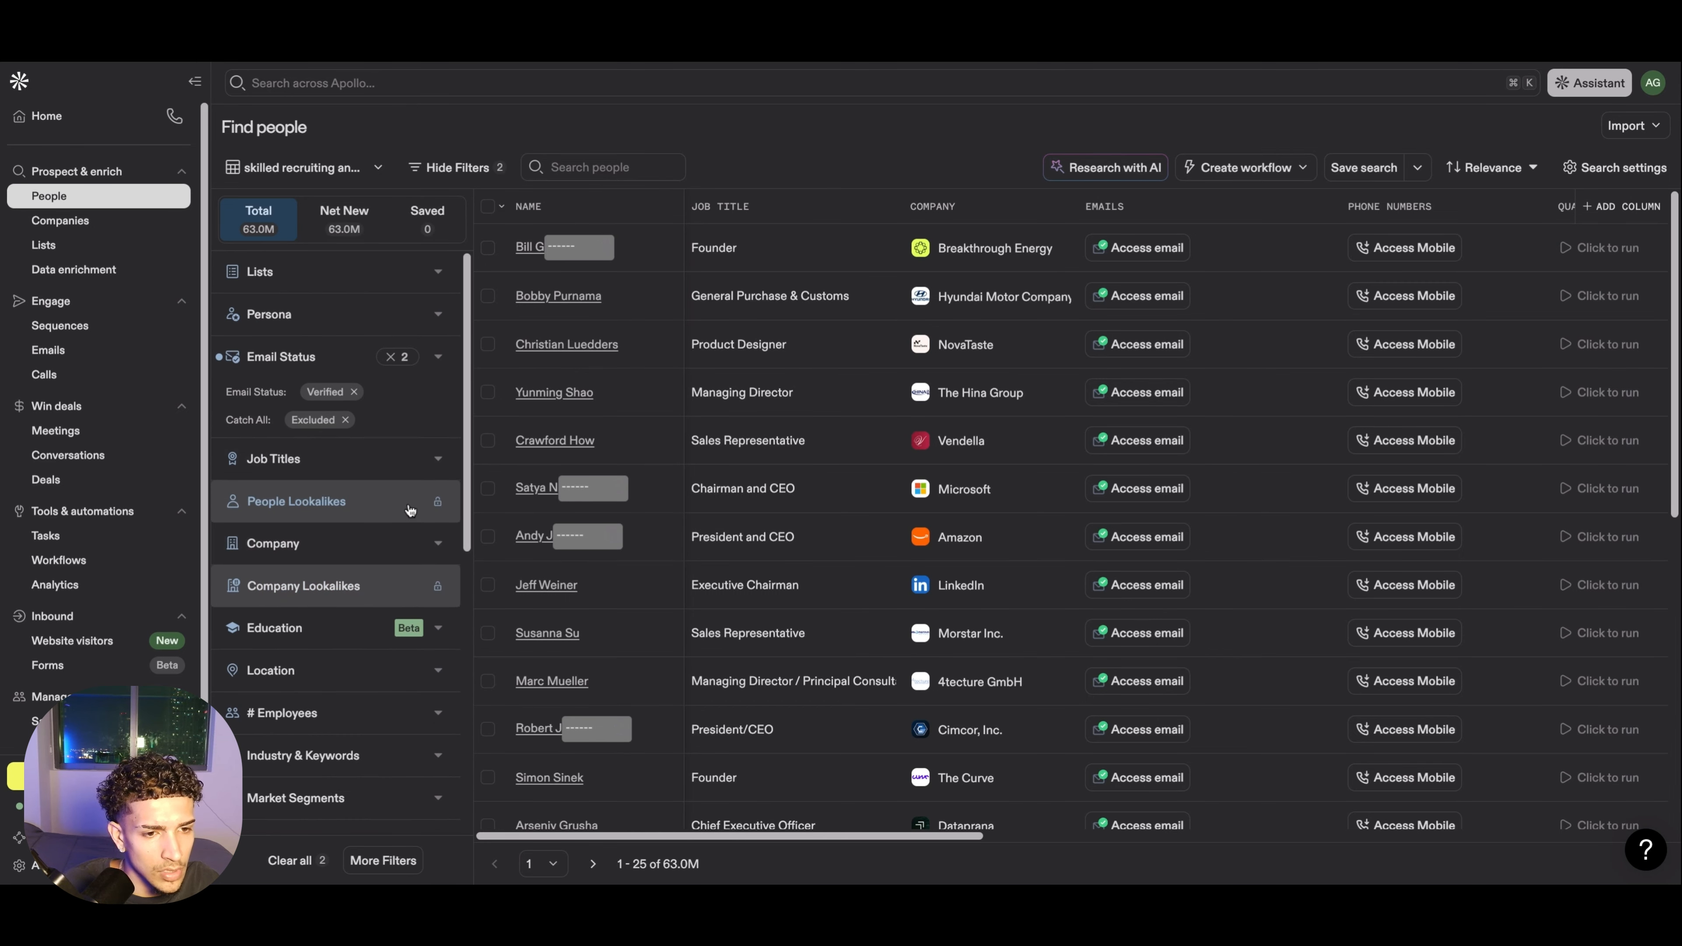
pyautogui.click(450, 461)
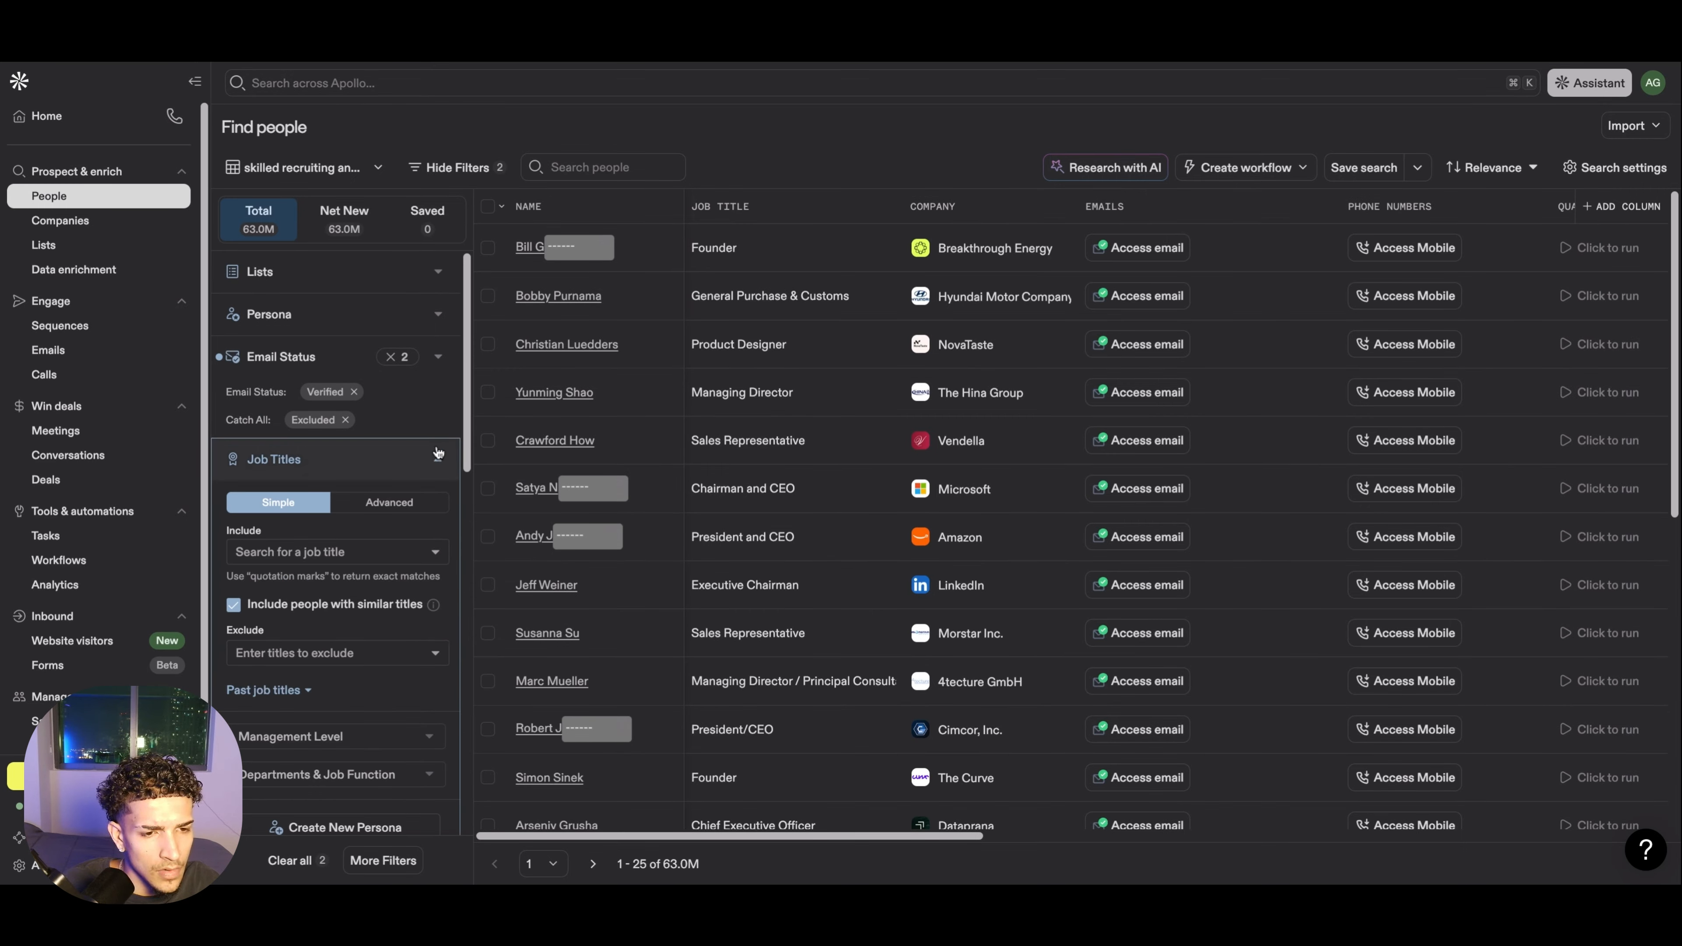
pyautogui.click(405, 552)
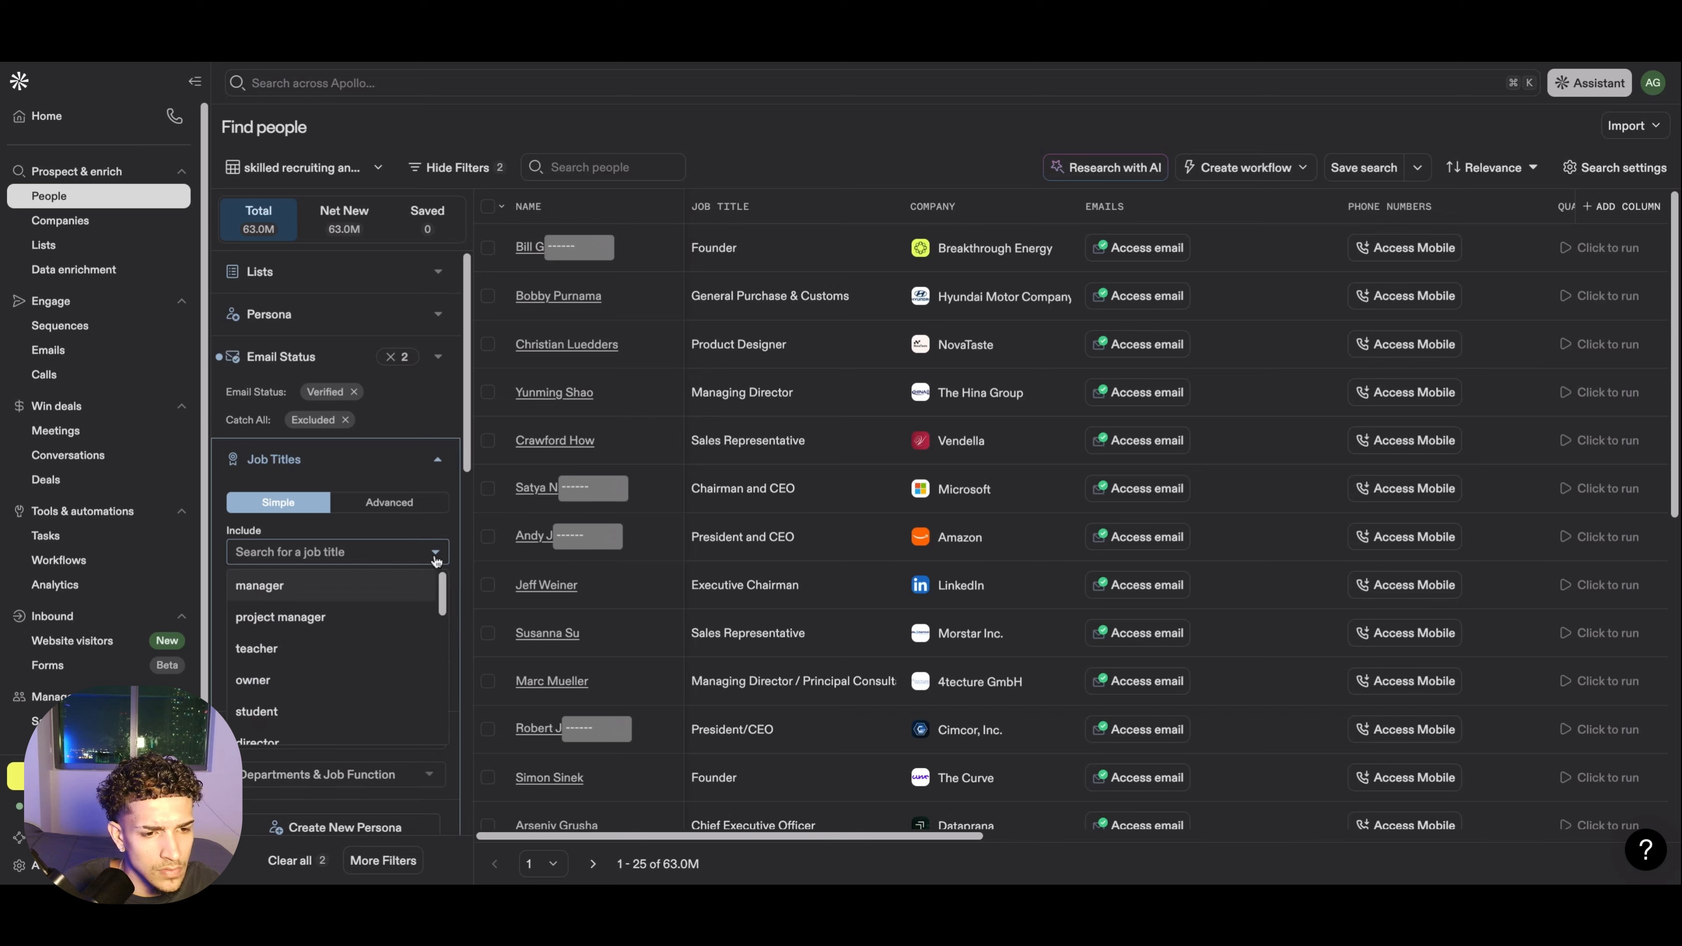
pyautogui.scroll(-1, 414, 658)
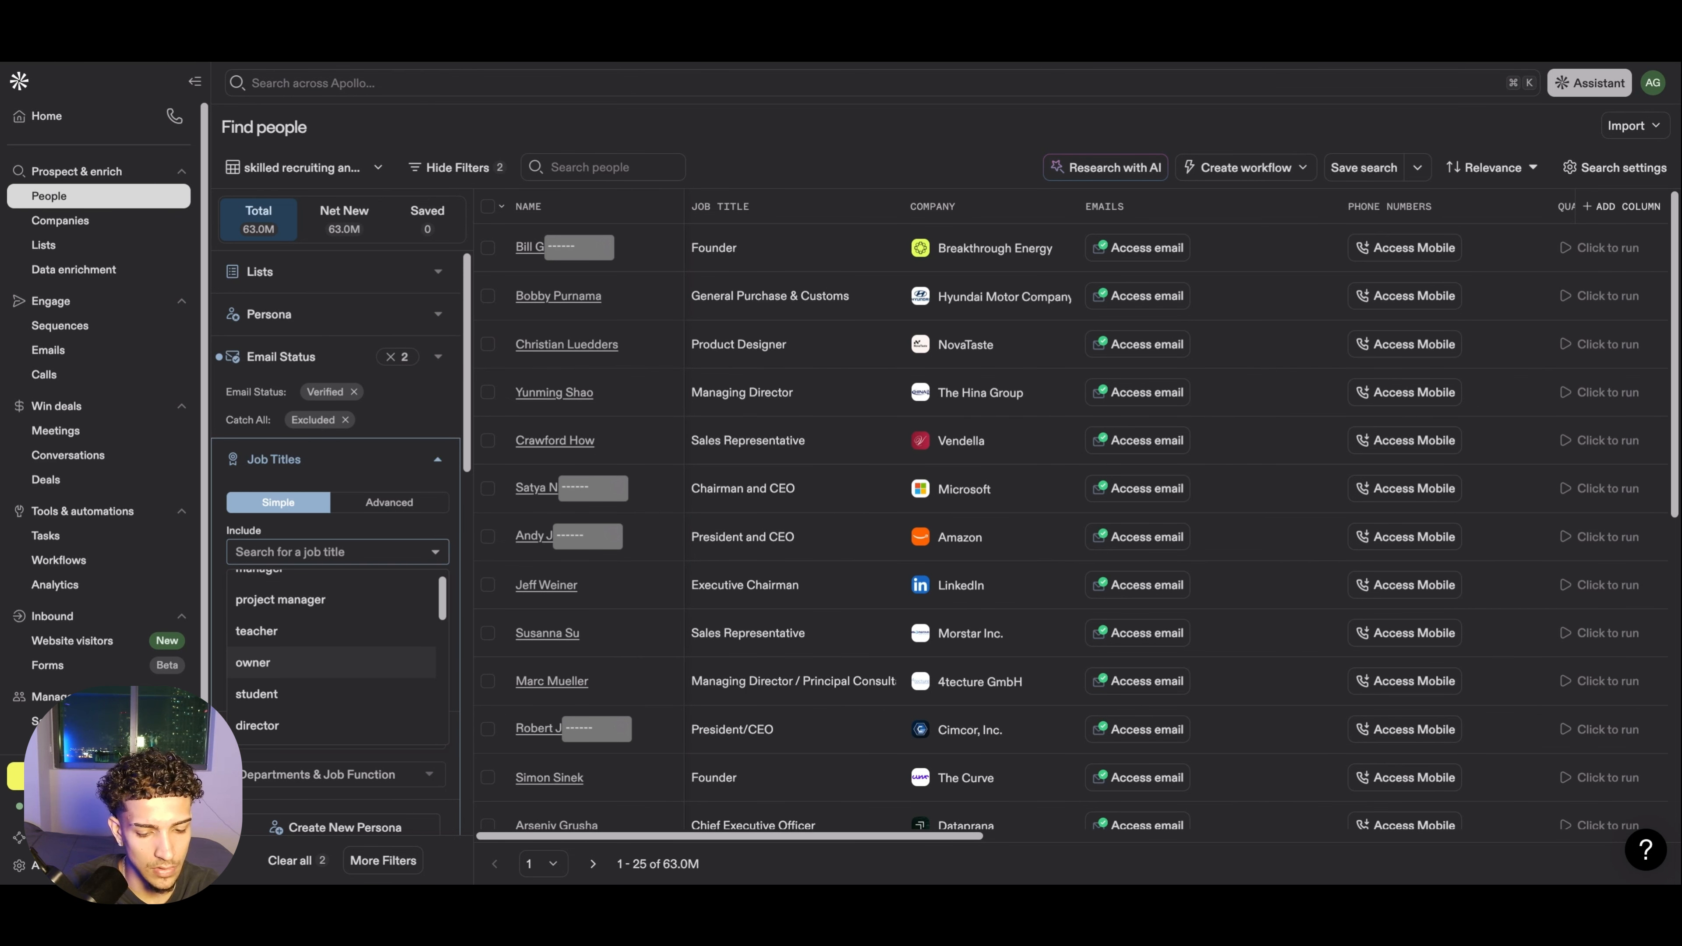
pyautogui.write('owner')
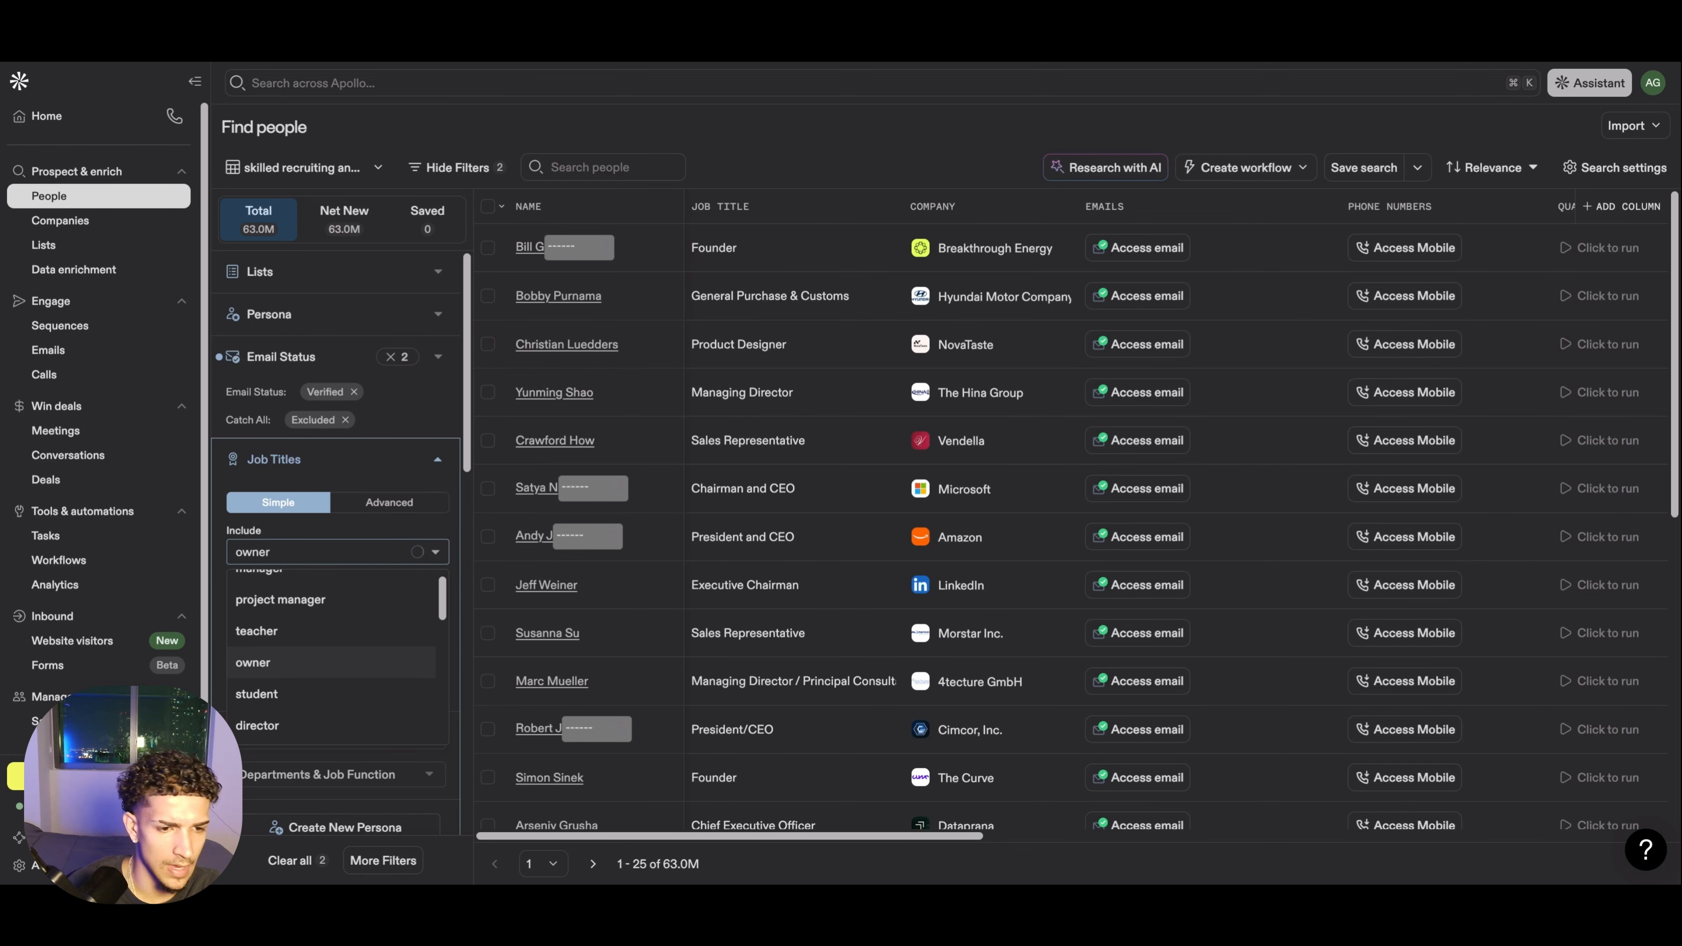
pyautogui.scroll(1, 397, 626)
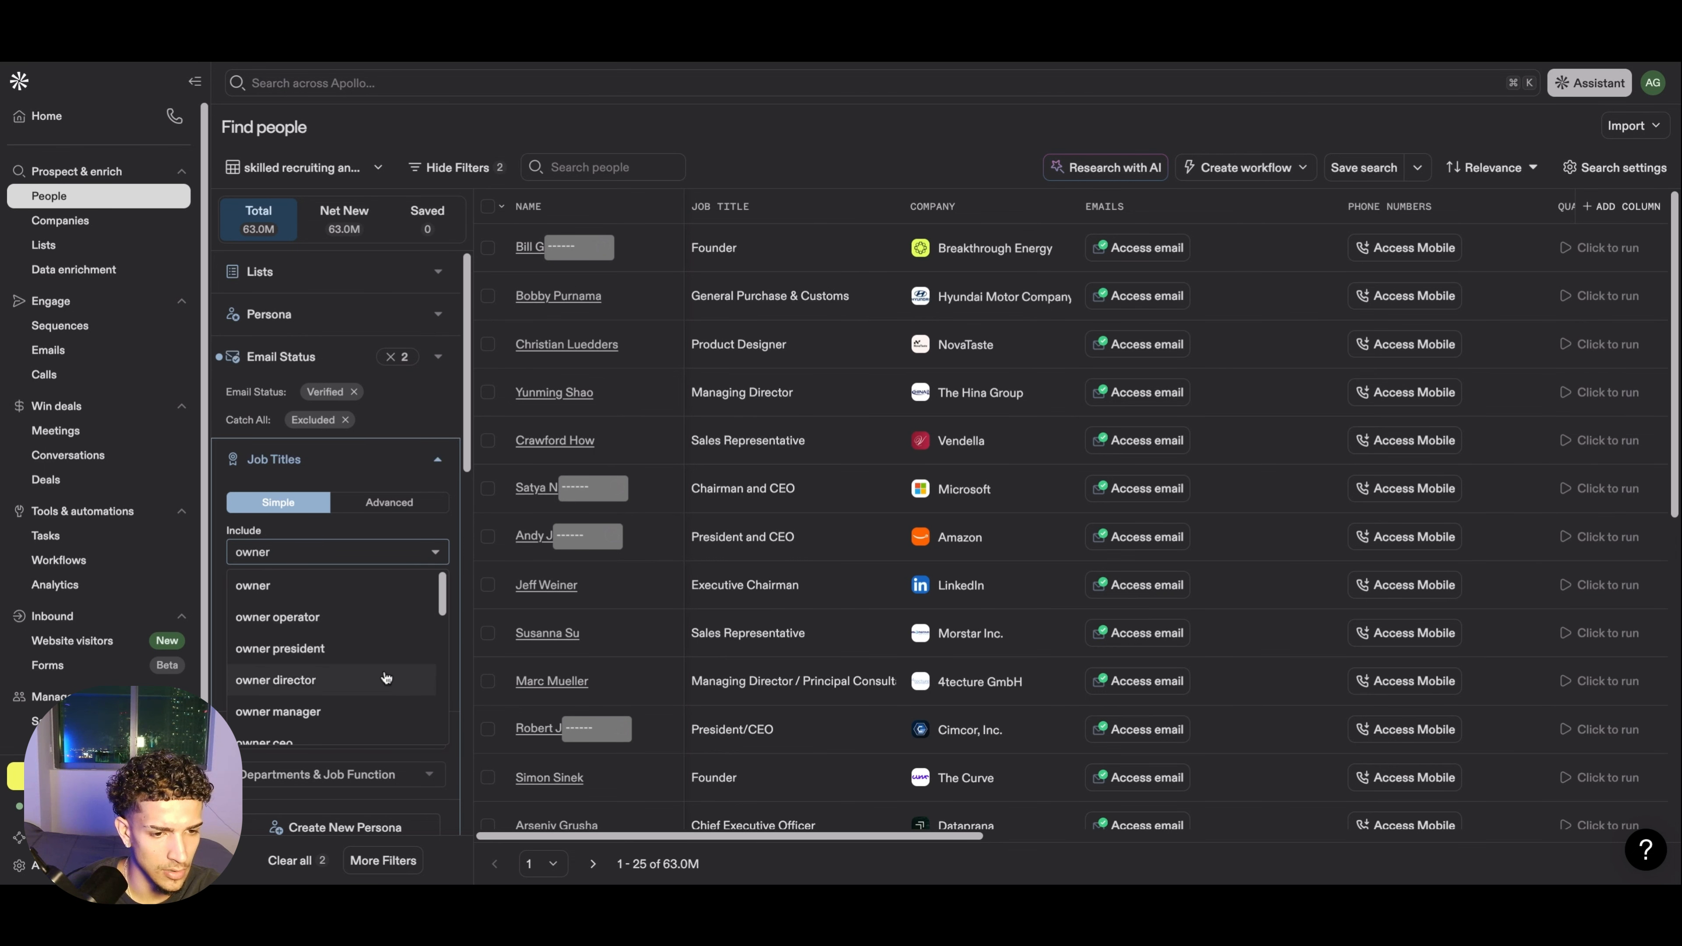
pyautogui.click(324, 584)
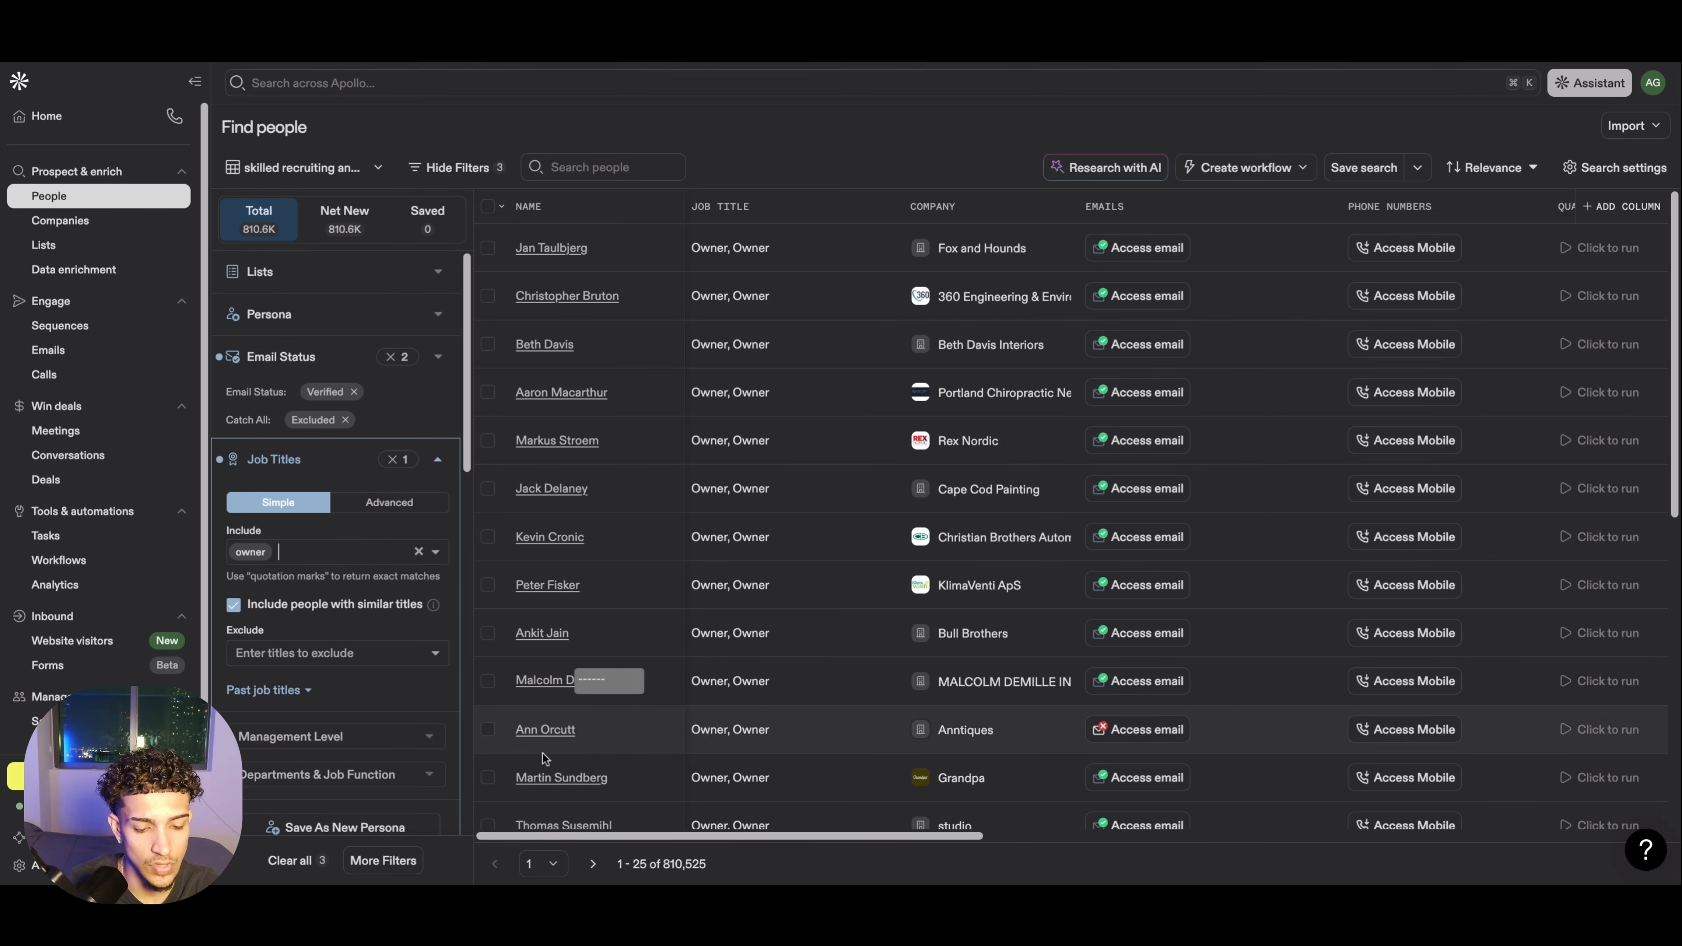
# Add "founder", "ceo" and "president" to the included job titles and collapse the job titles filter.
pyautogui.write('foun')
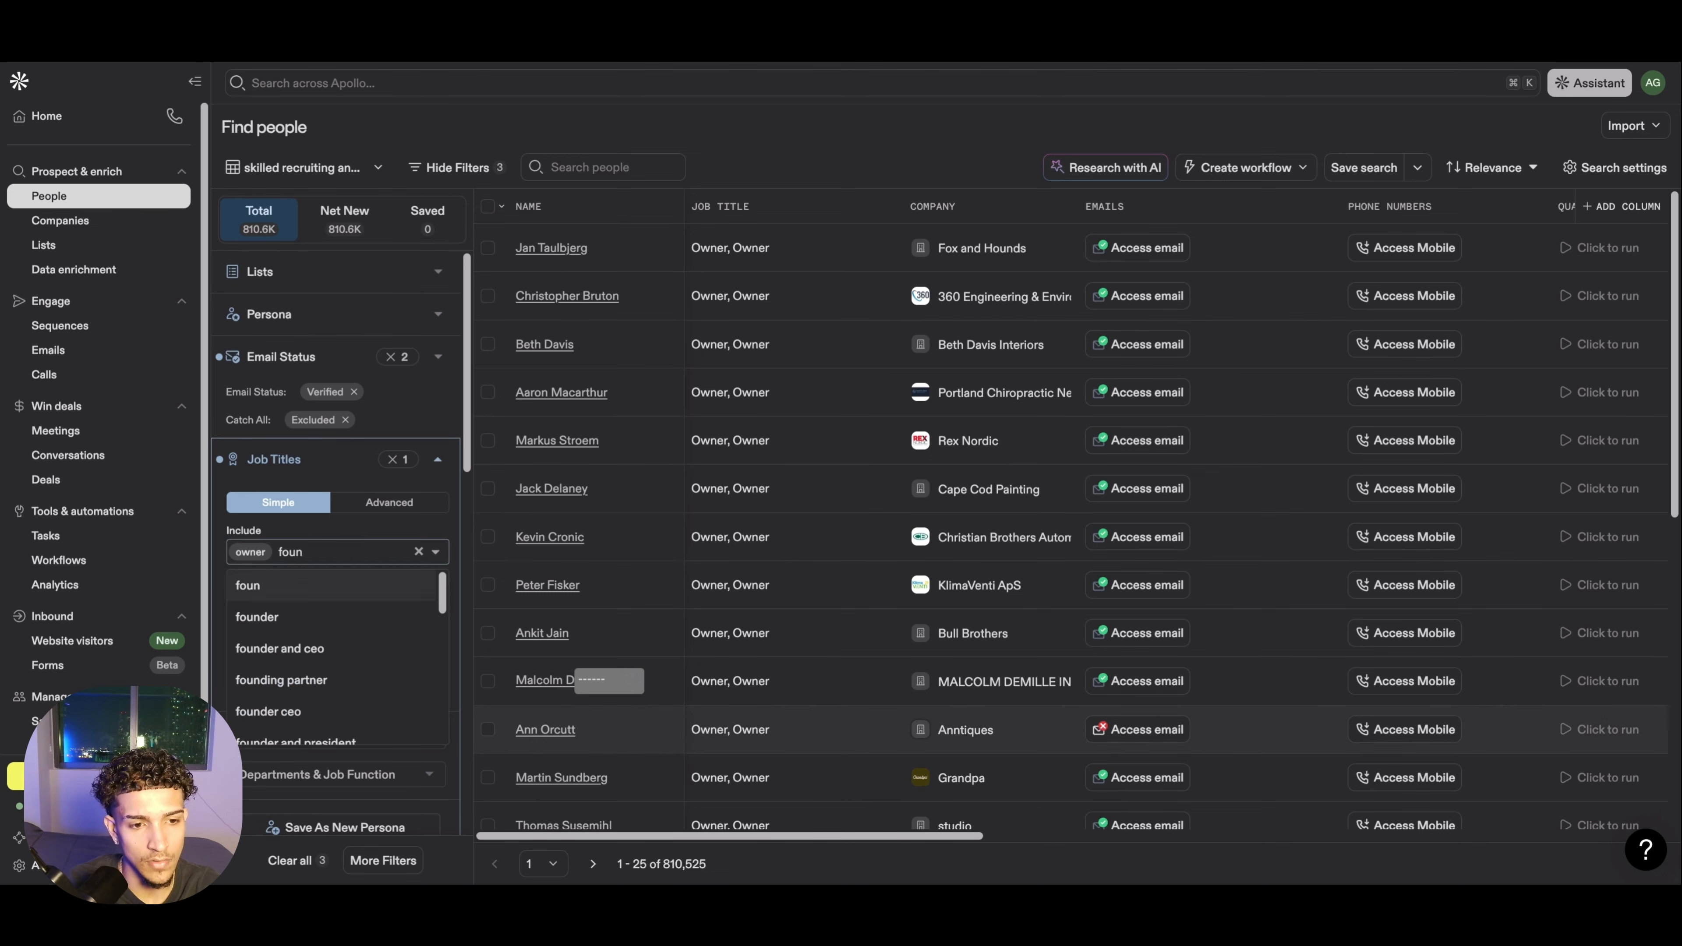
pyautogui.write('der')
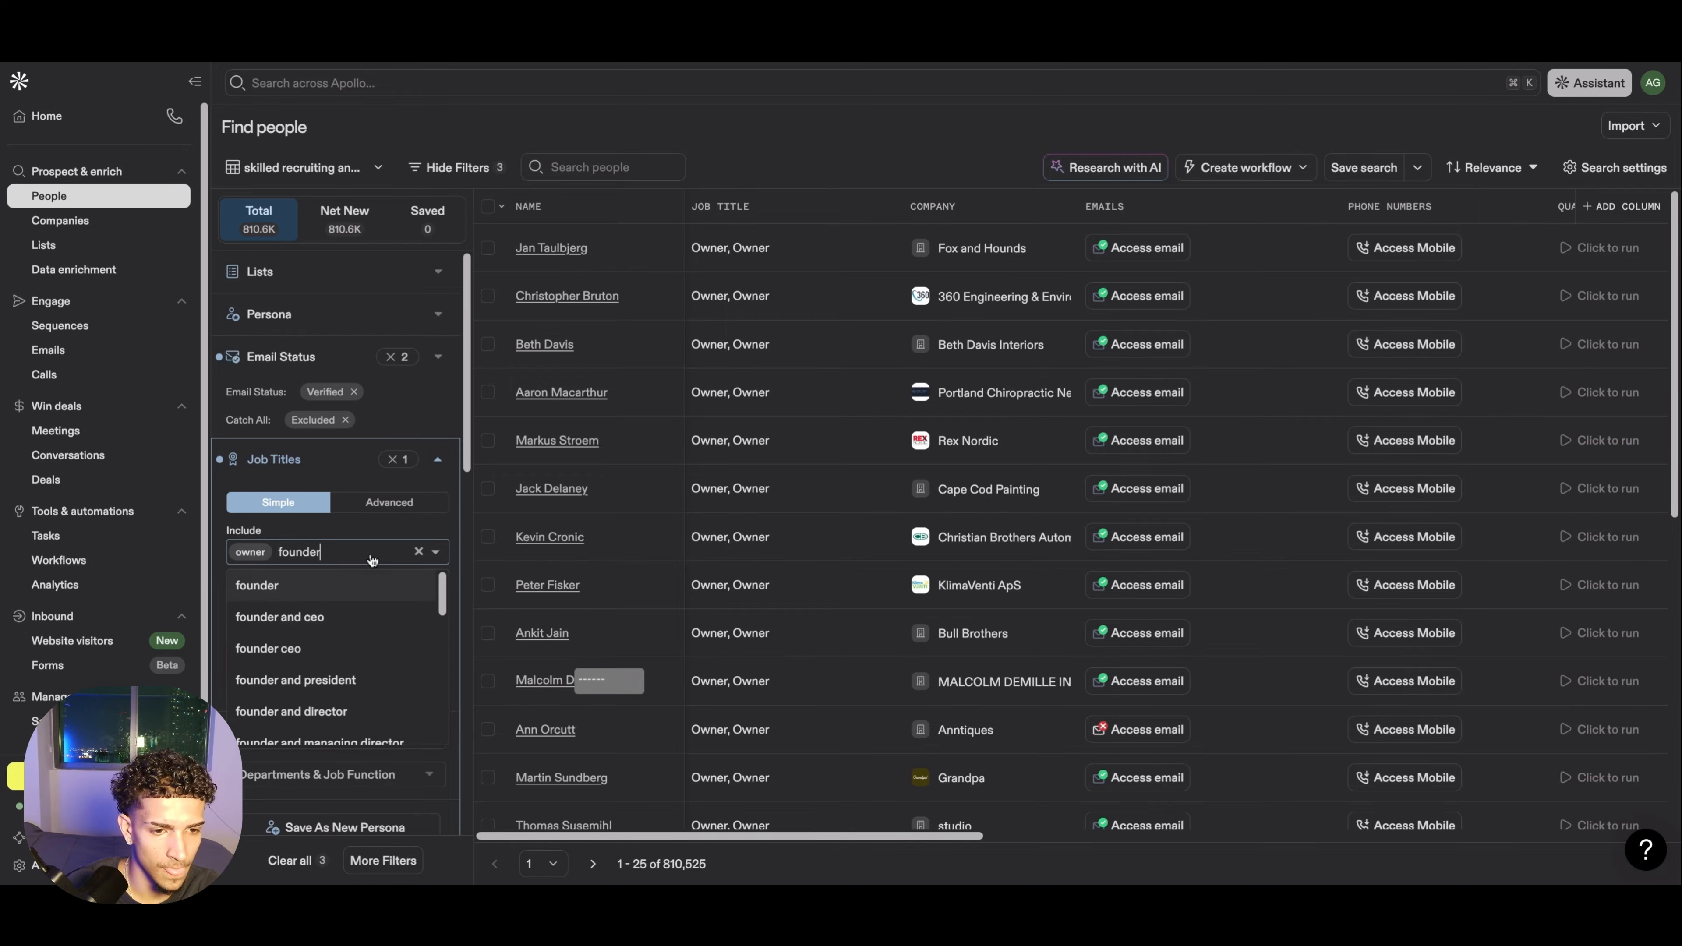
pyautogui.press('Return')
pyautogui.write('ceo')
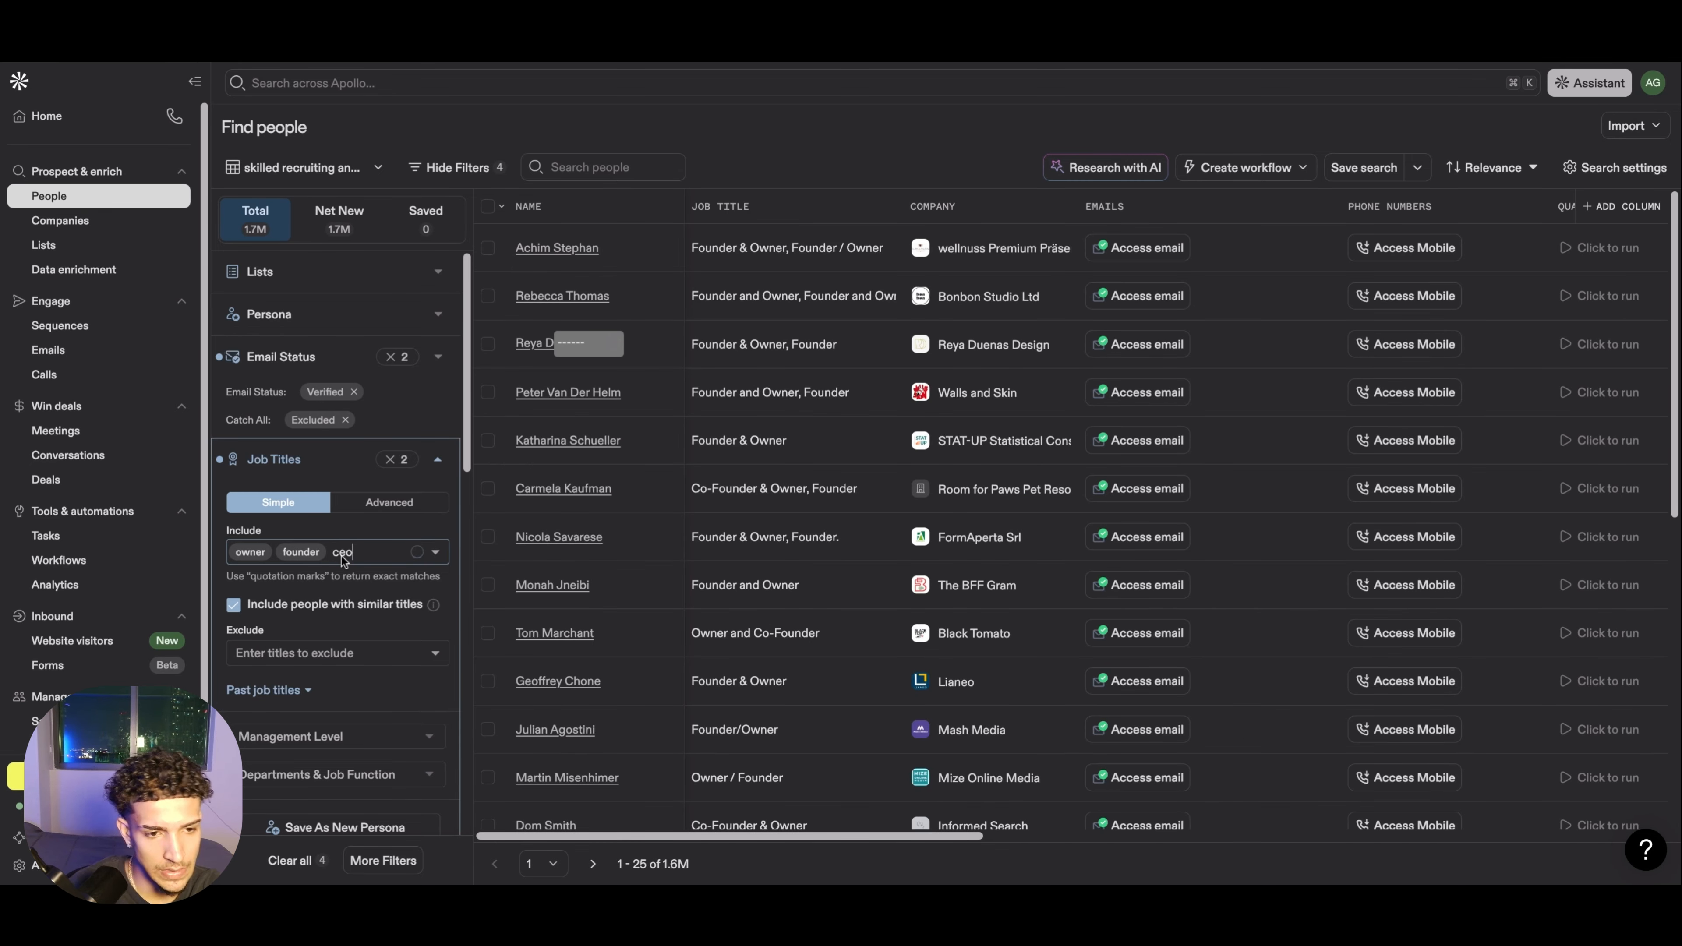
pyautogui.click(283, 599)
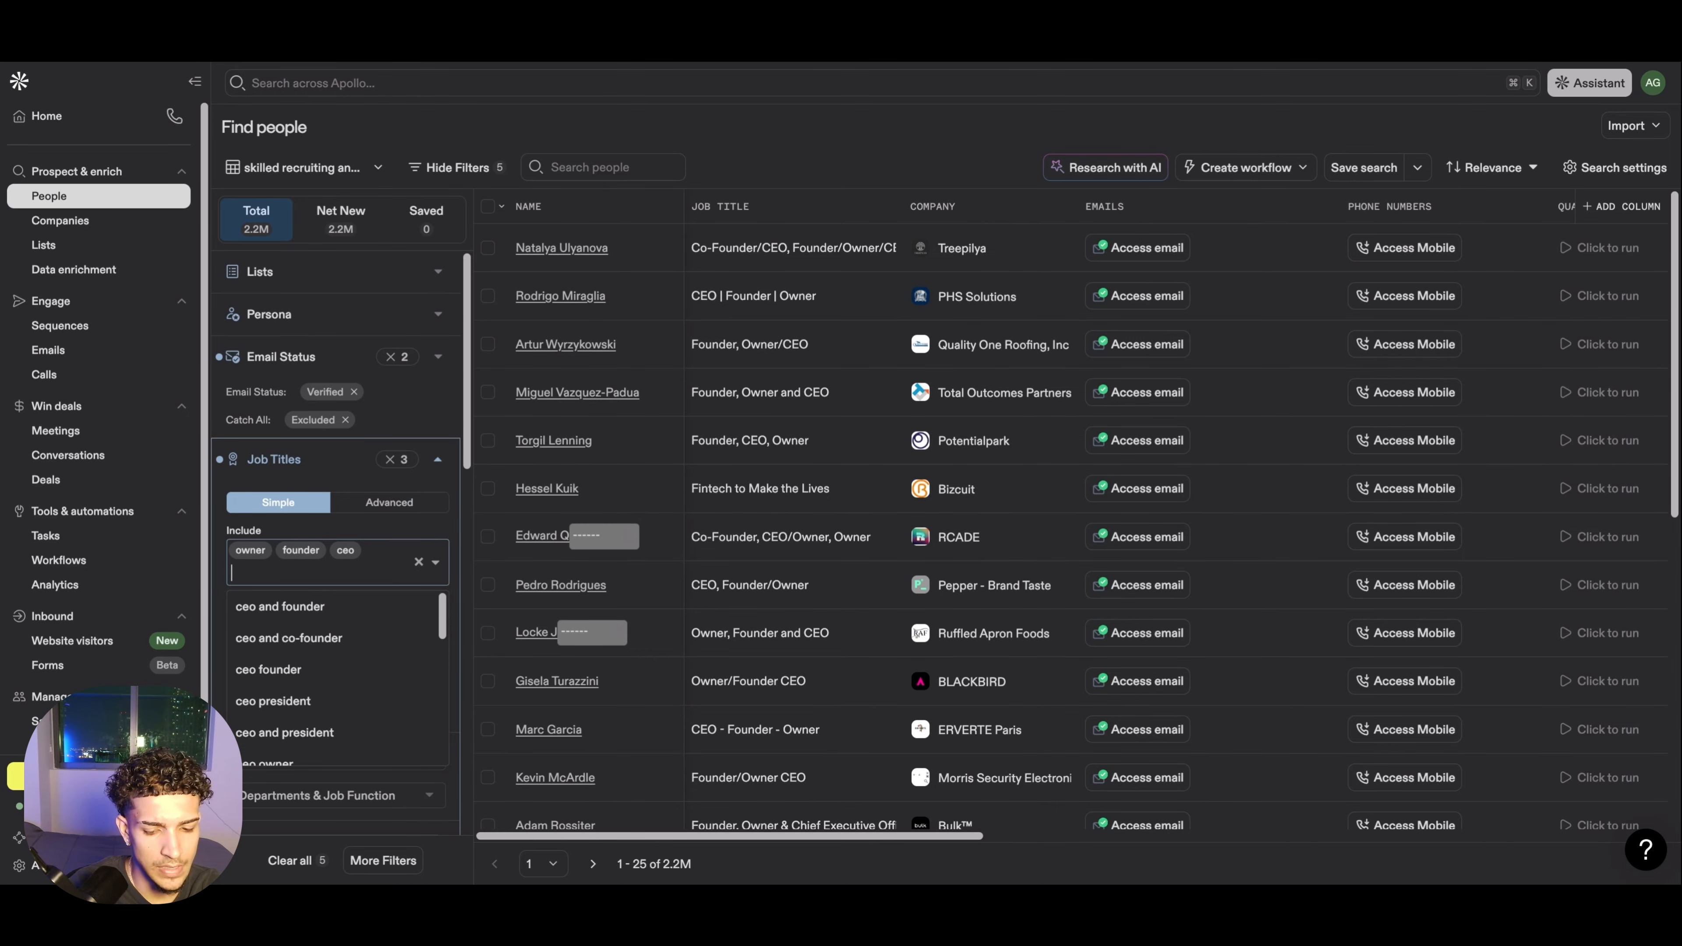
pyautogui.write('president')
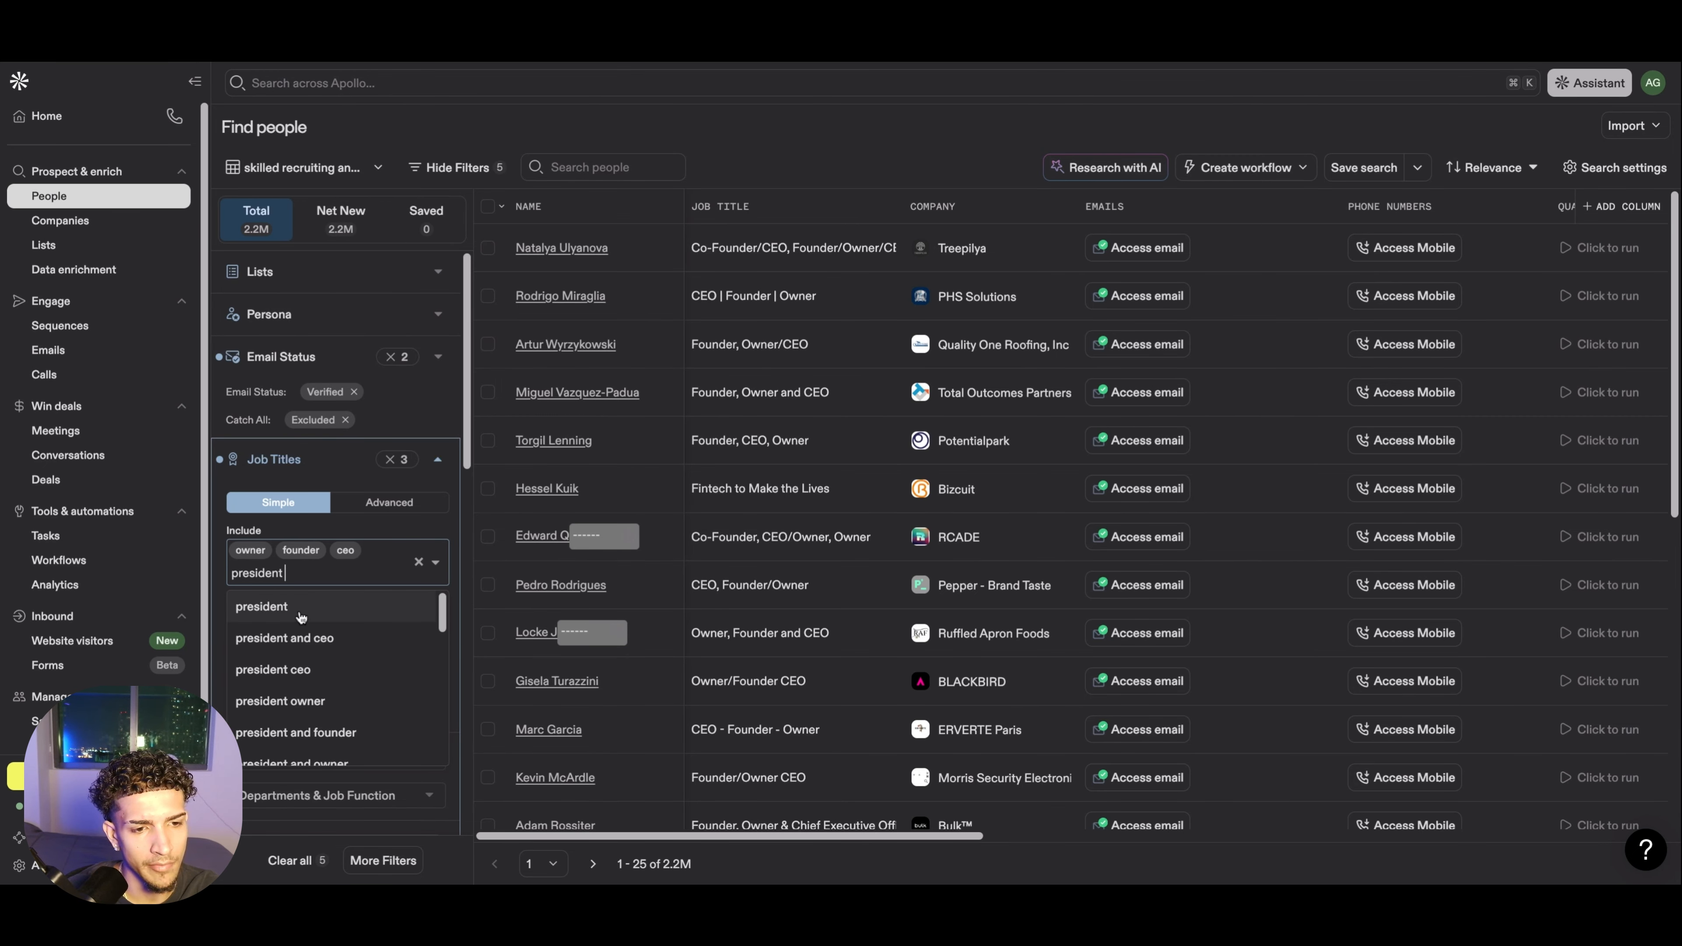
pyautogui.click(300, 610)
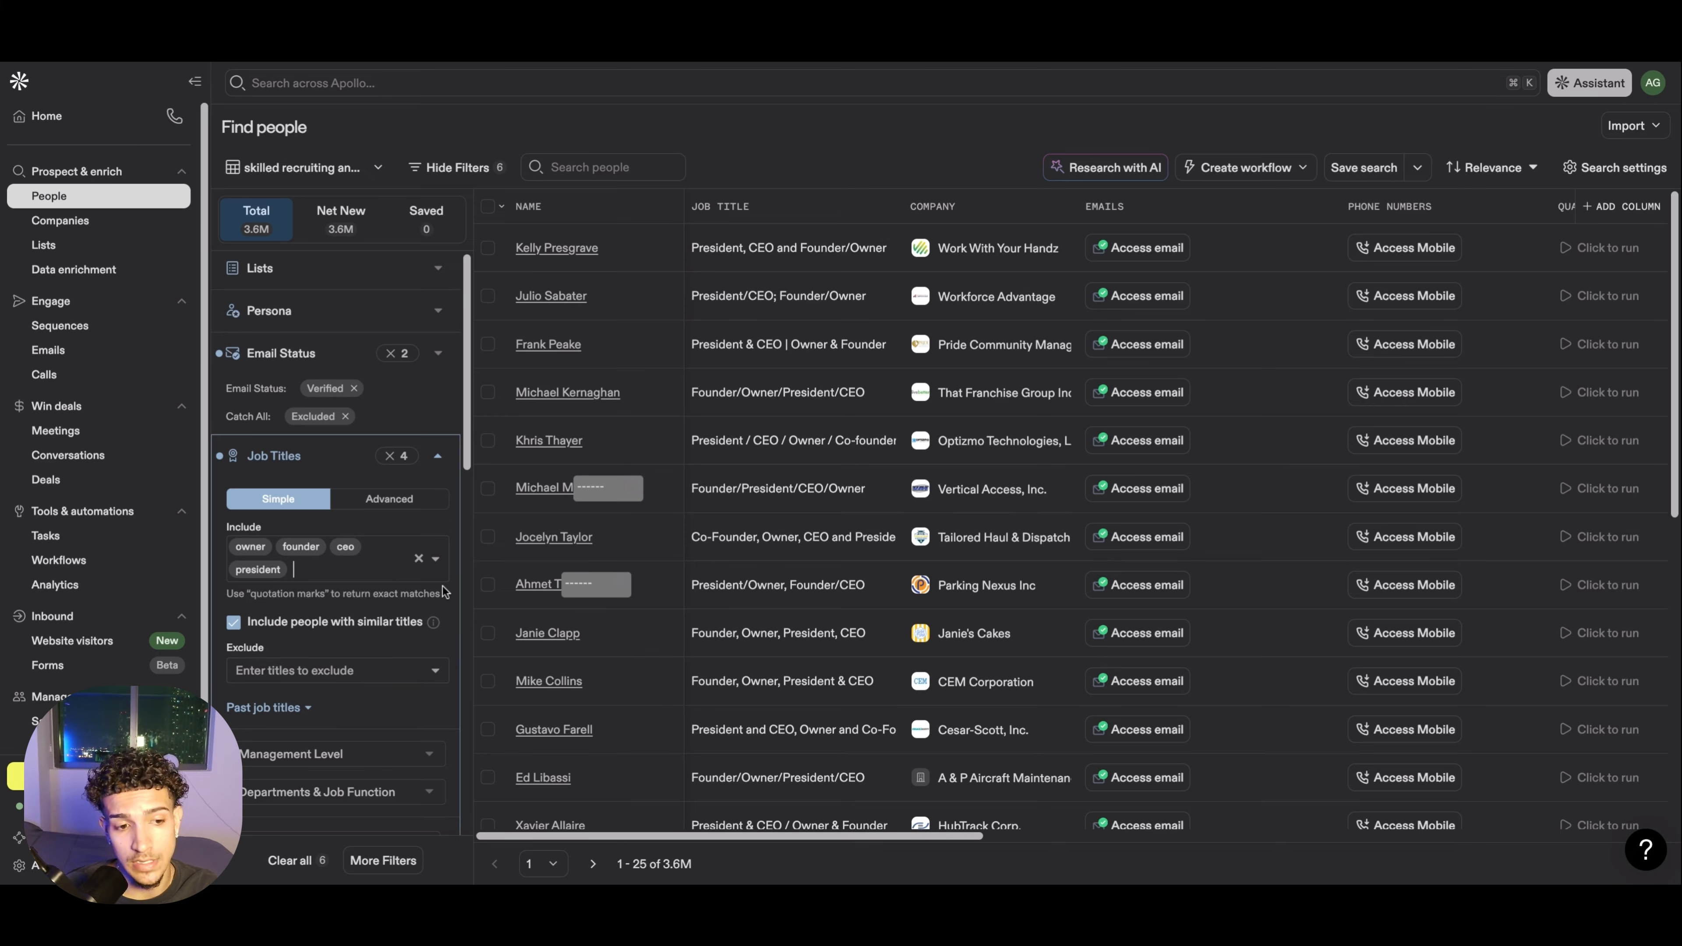
pyautogui.scroll(-1, 414, 704)
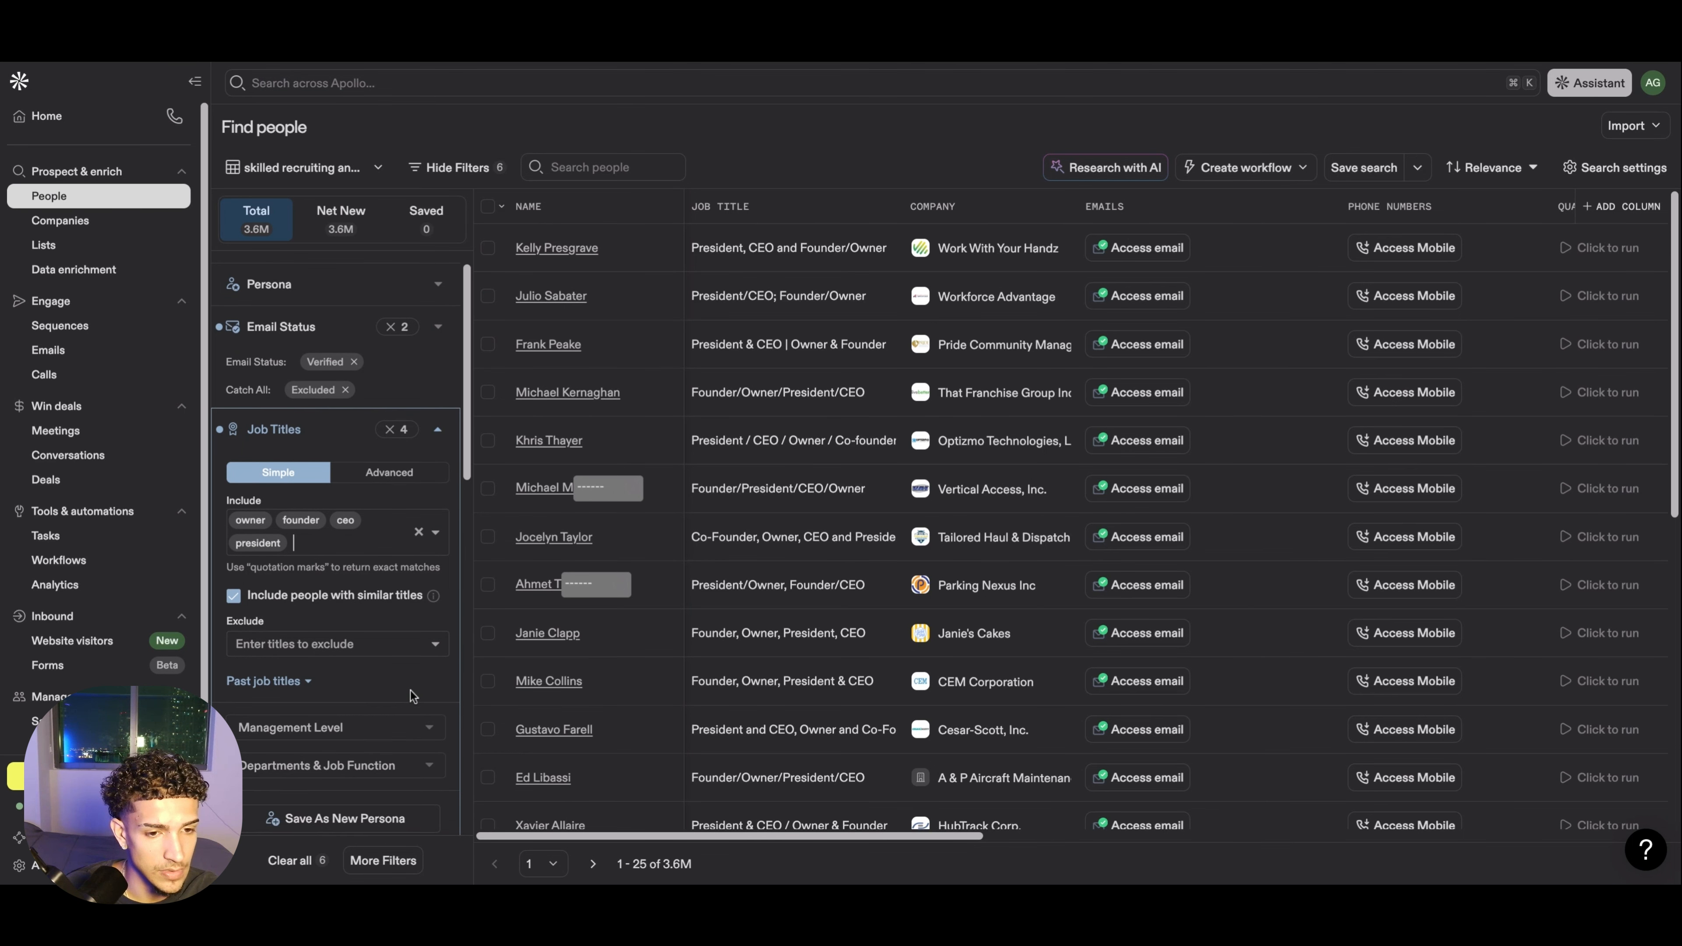
pyautogui.click(438, 429)
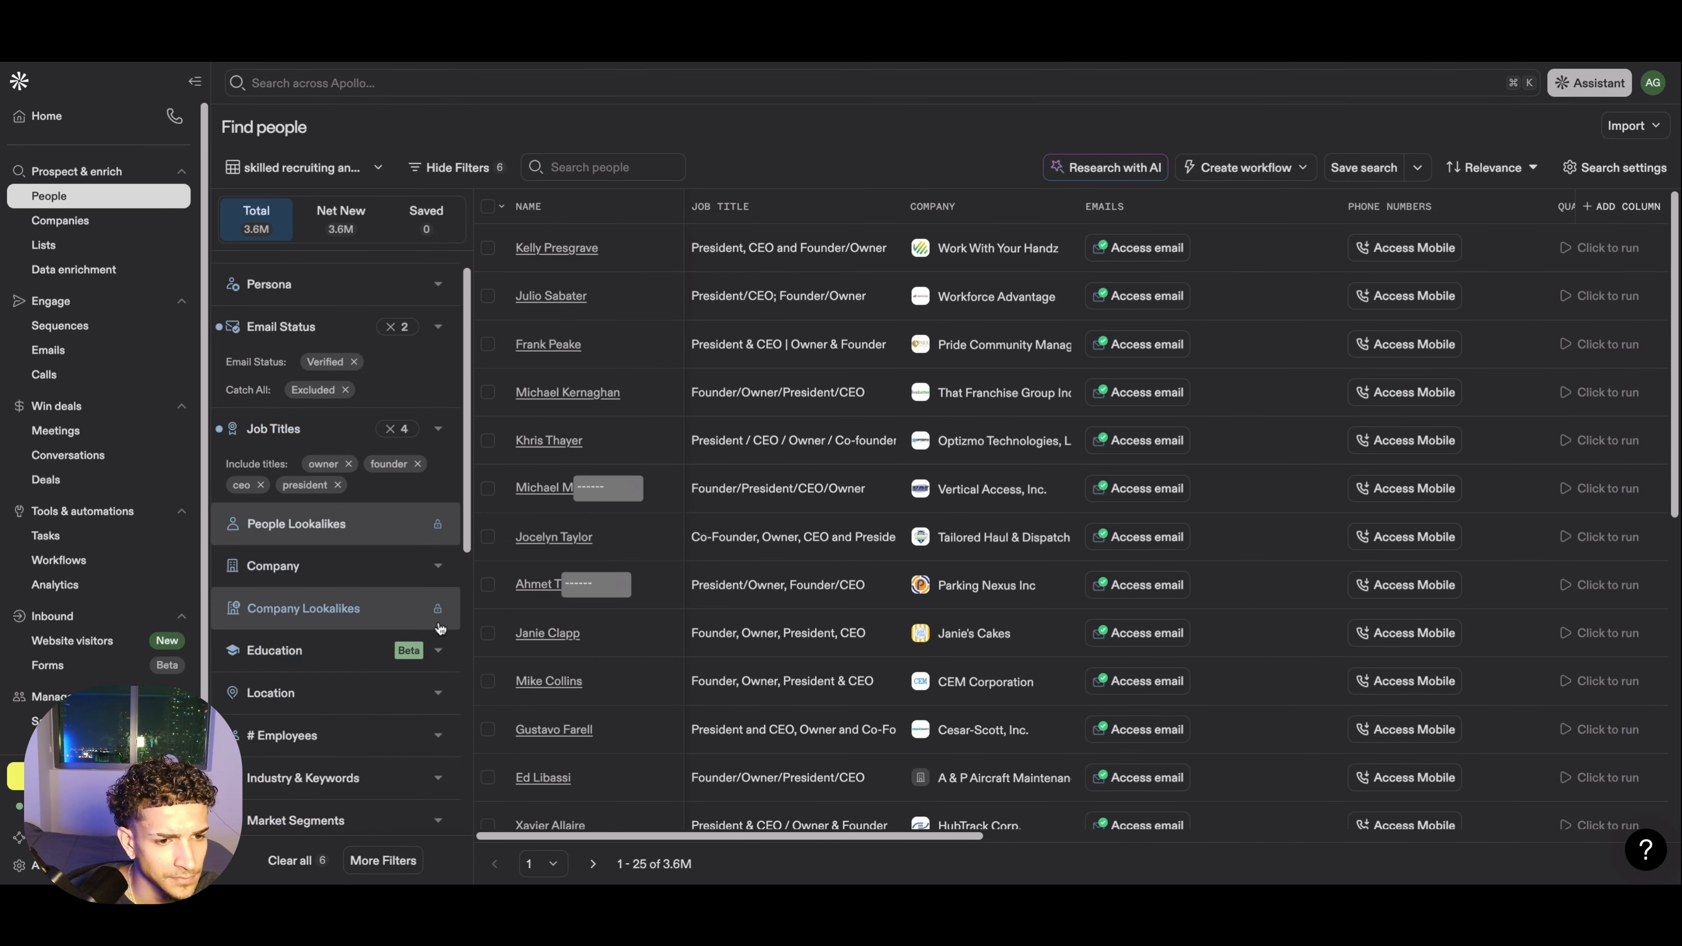
pyautogui.scroll(-1, 406, 633)
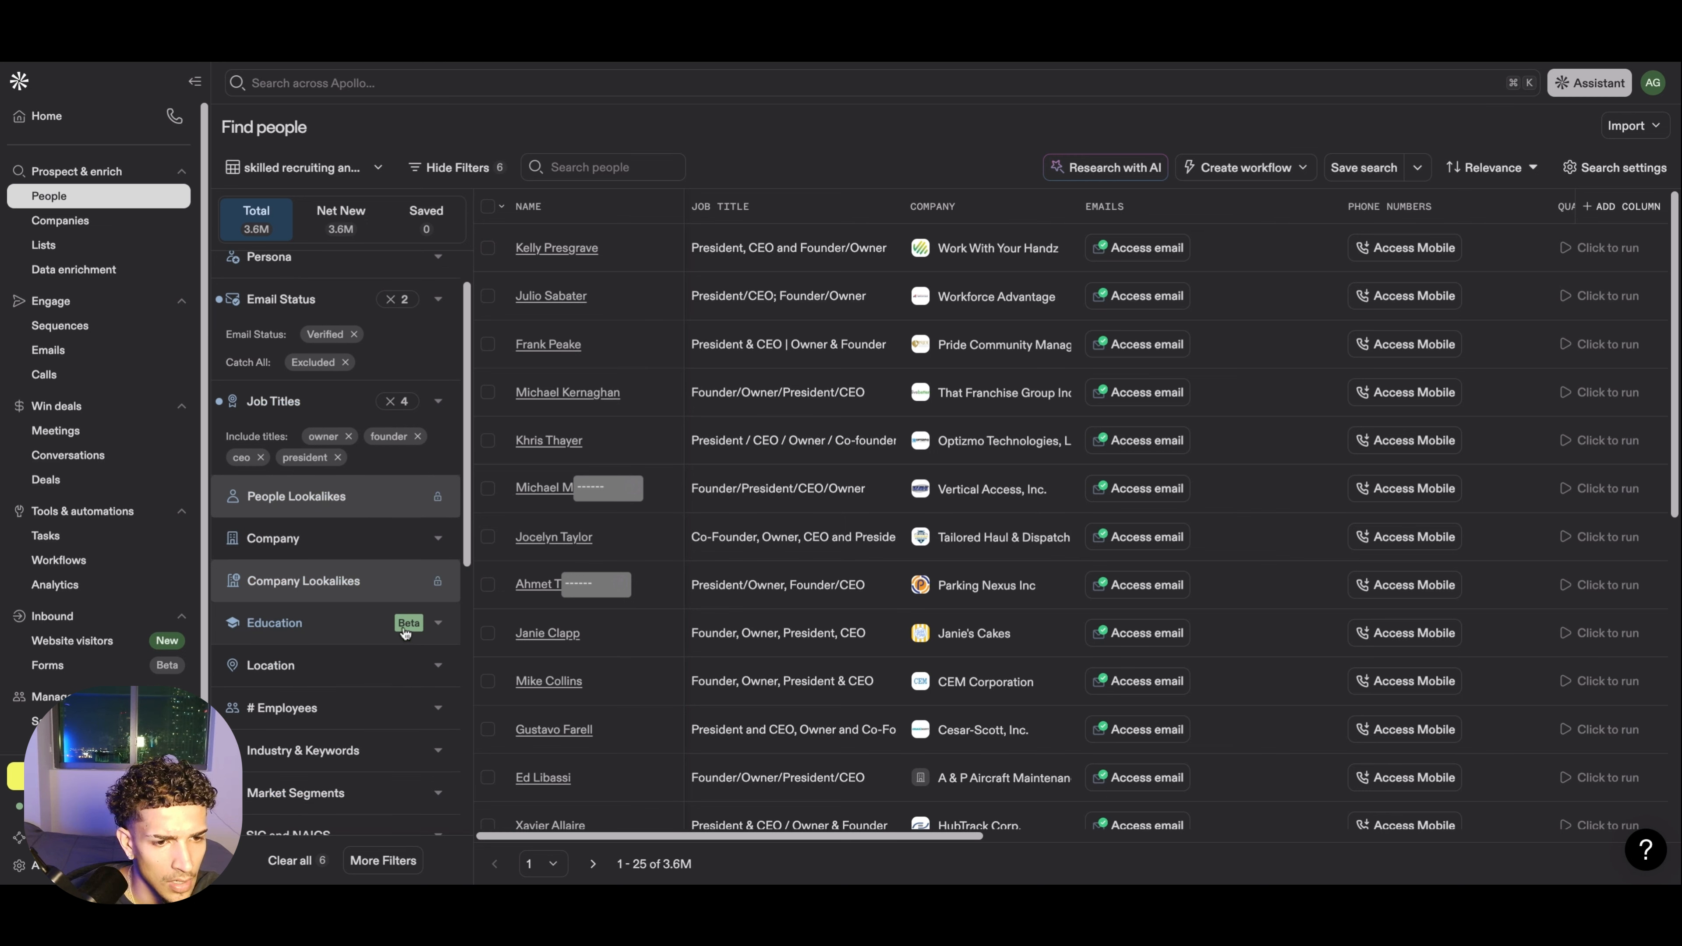
pyautogui.click(434, 539)
pyautogui.click(433, 539)
# Expand the employee count filter, switch it to a custom range and set the minimum to 3 employees.
pyautogui.scroll(-1, 430, 653)
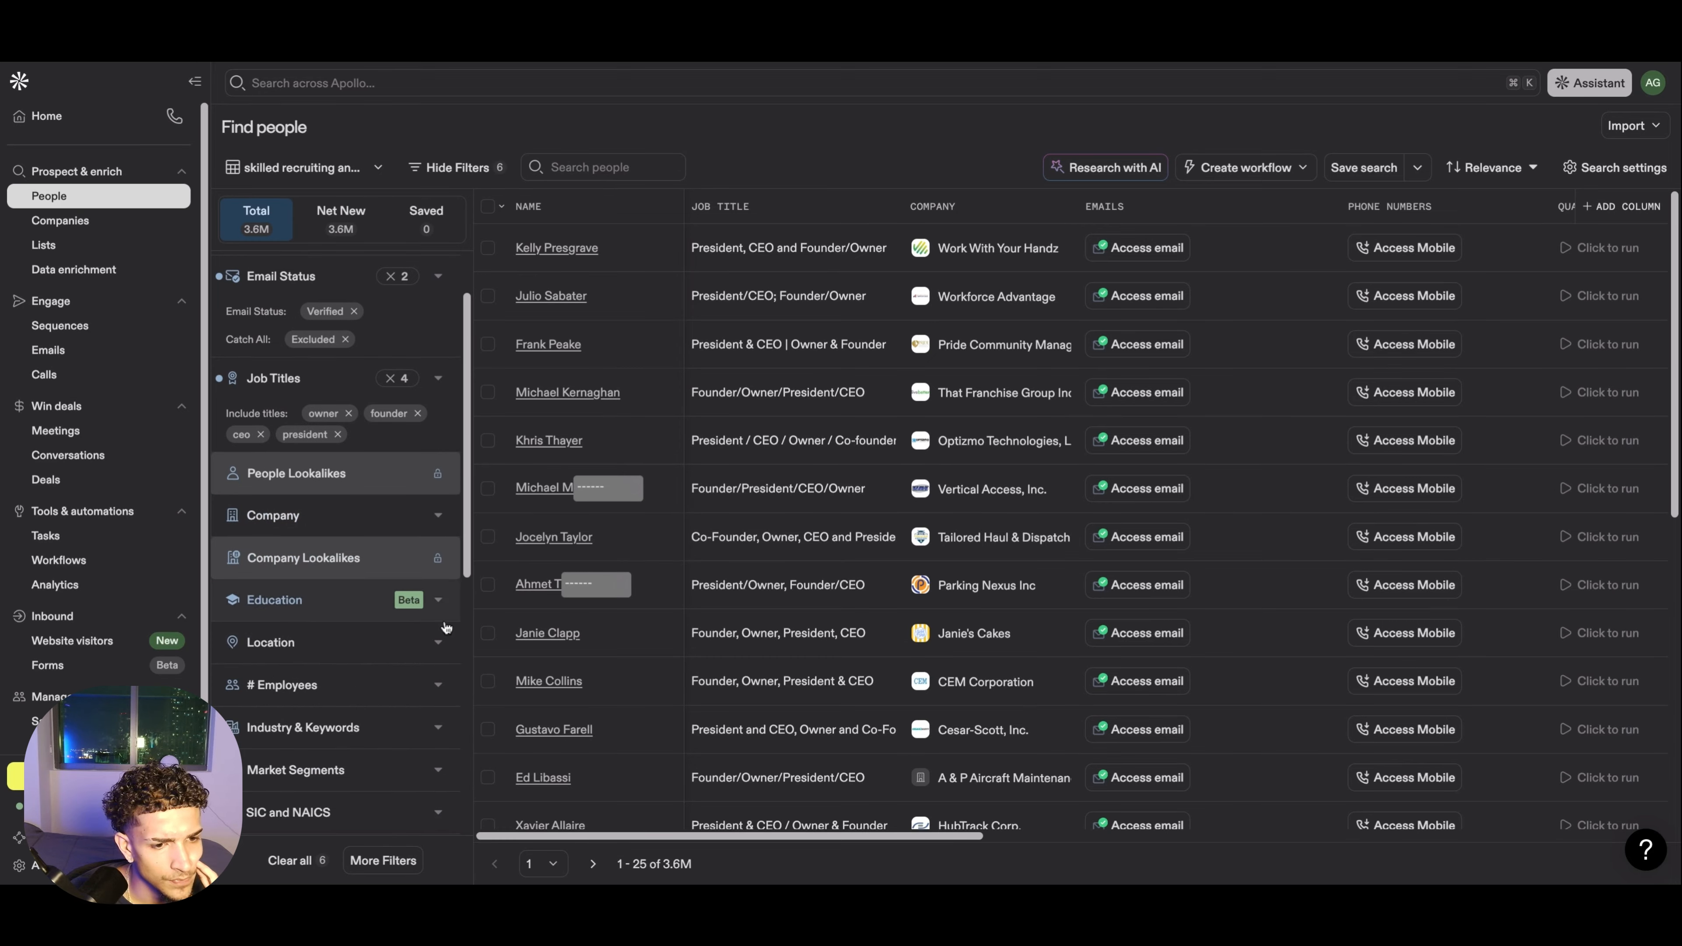
pyautogui.click(430, 628)
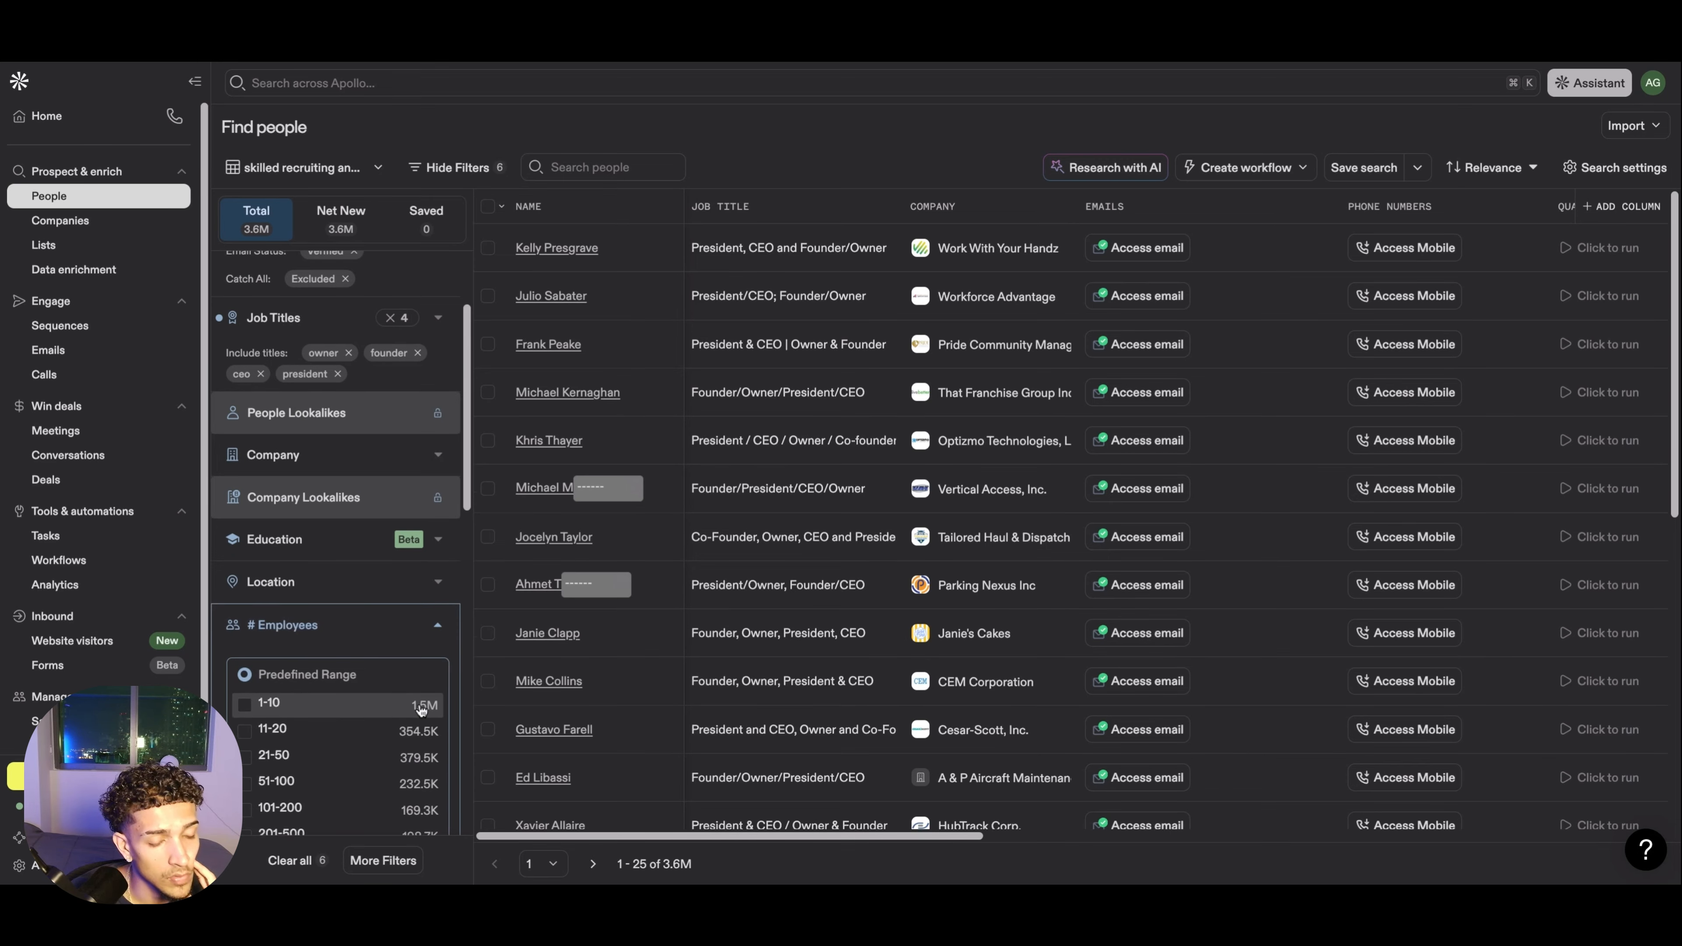
pyautogui.scroll(-2, 424, 702)
pyautogui.scroll(-3, 391, 674)
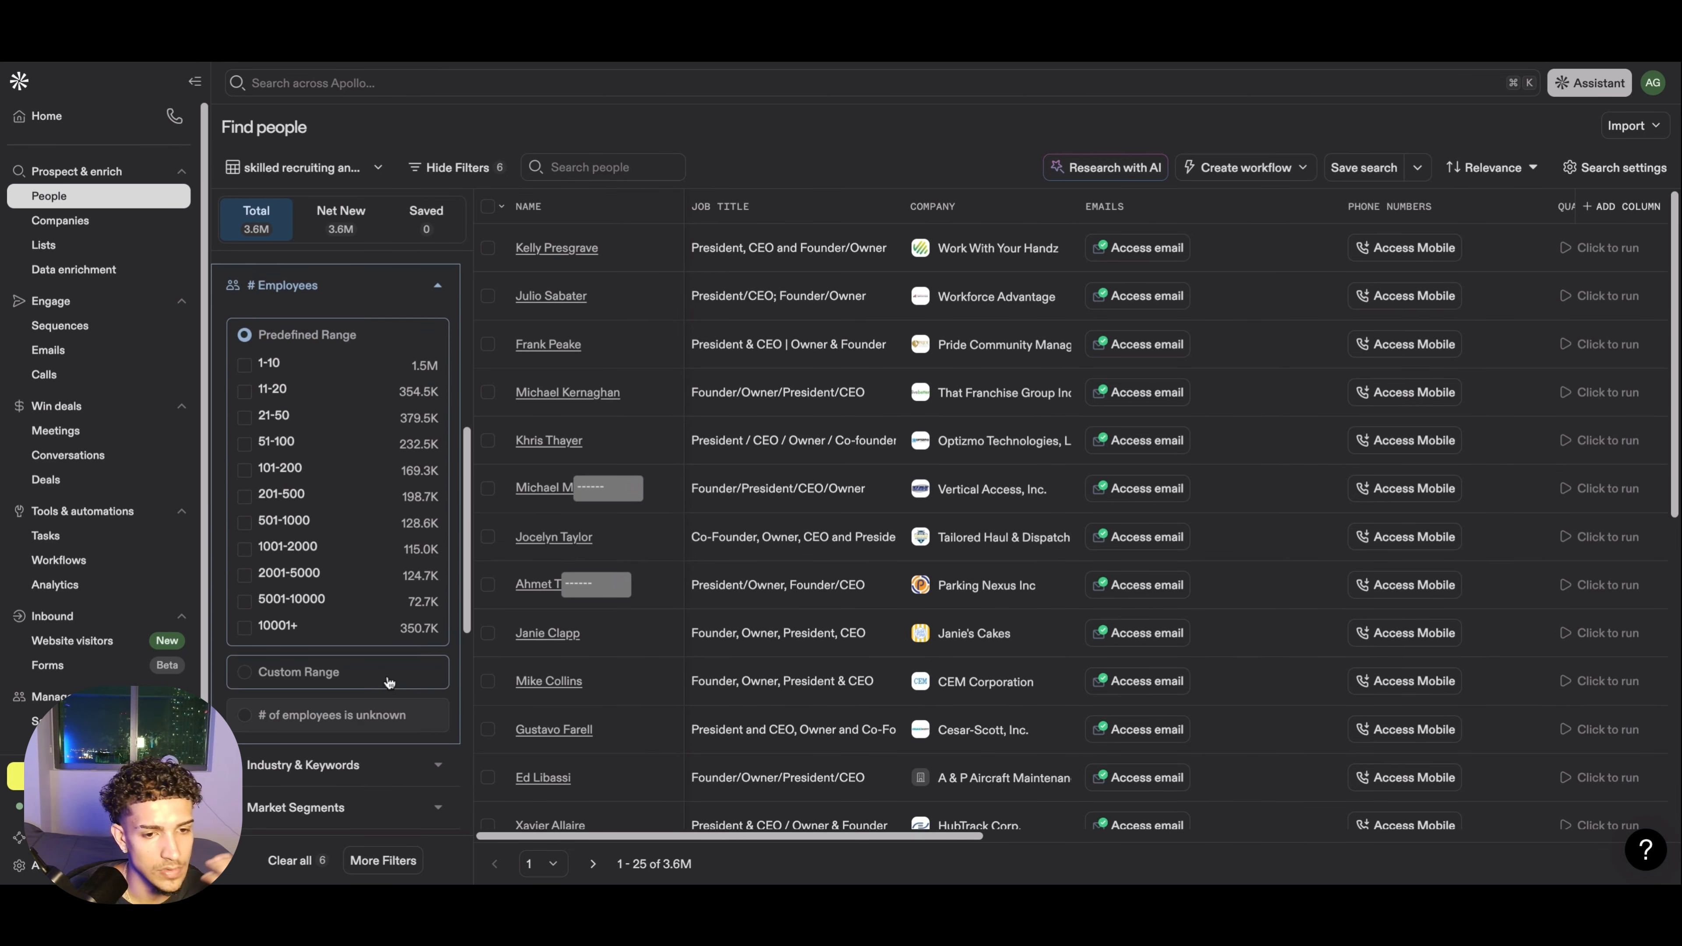
pyautogui.scroll(-1, 390, 682)
pyautogui.scroll(4, 389, 679)
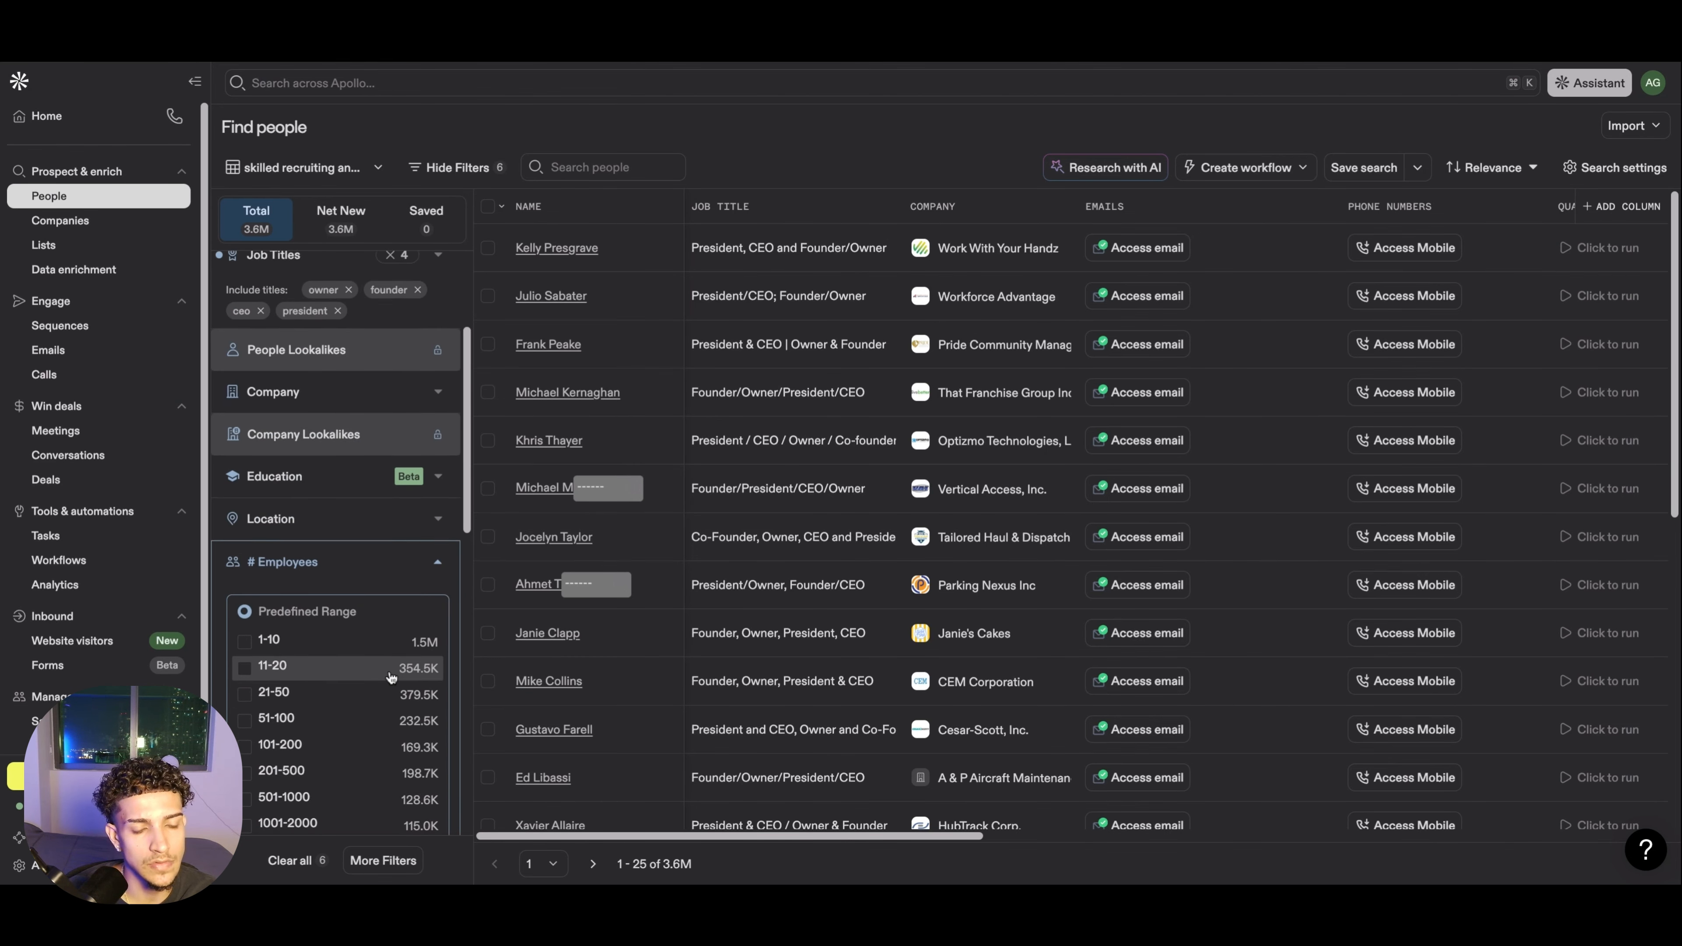
pyautogui.scroll(-2, 391, 676)
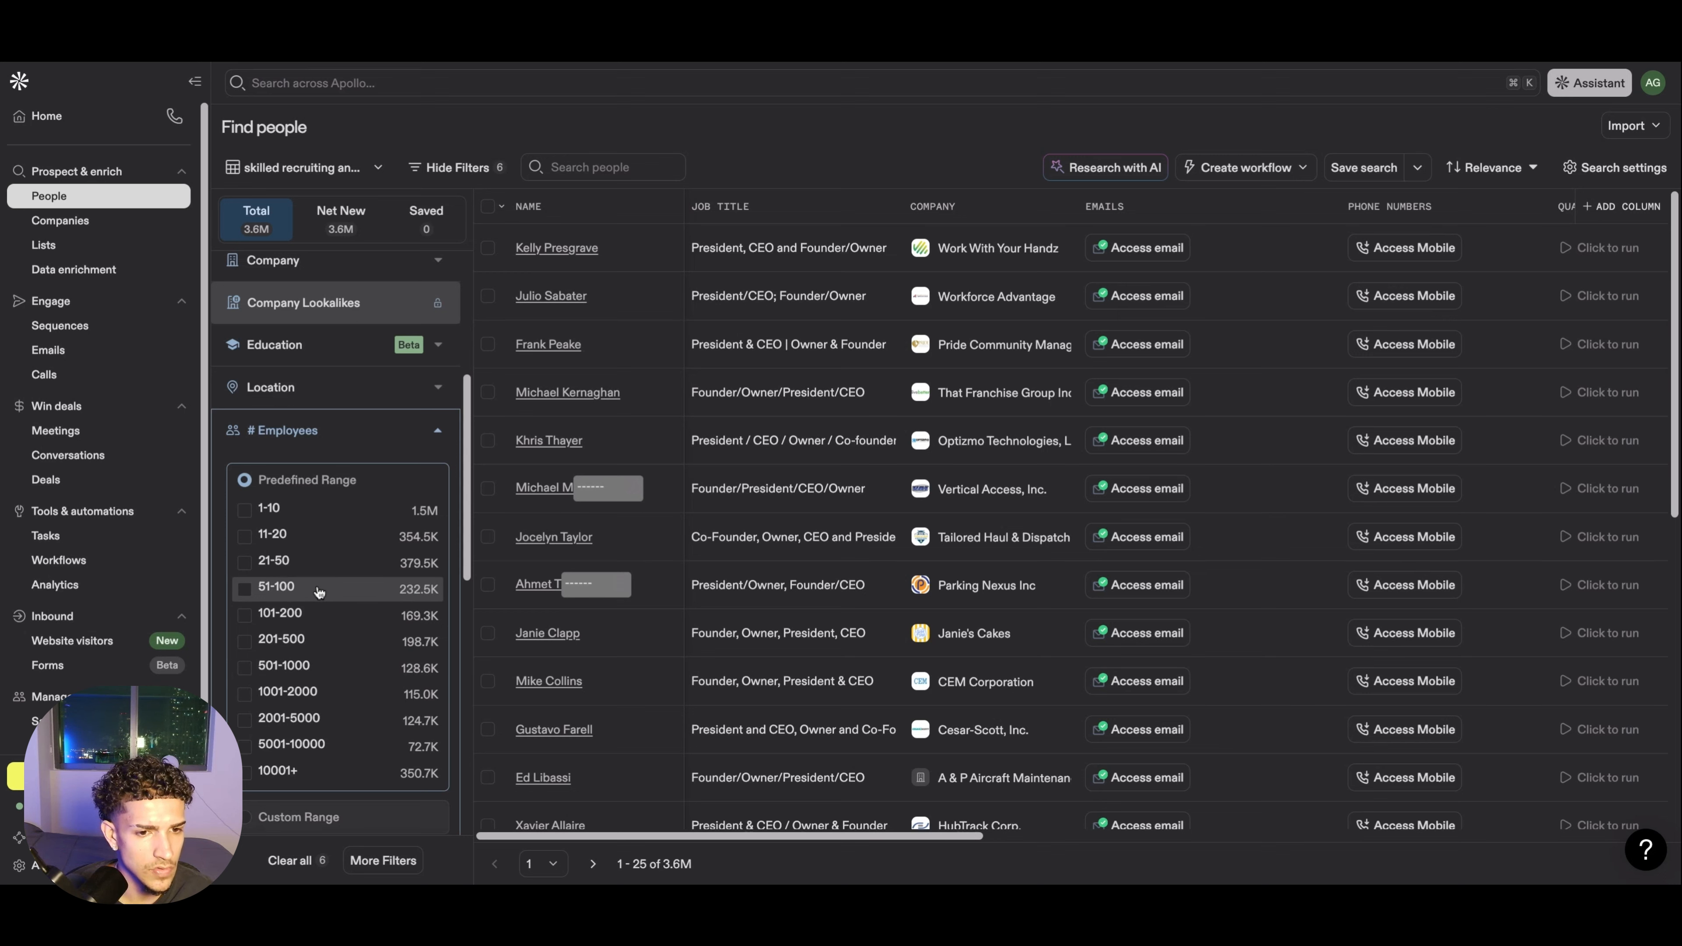
pyautogui.scroll(-3, 338, 623)
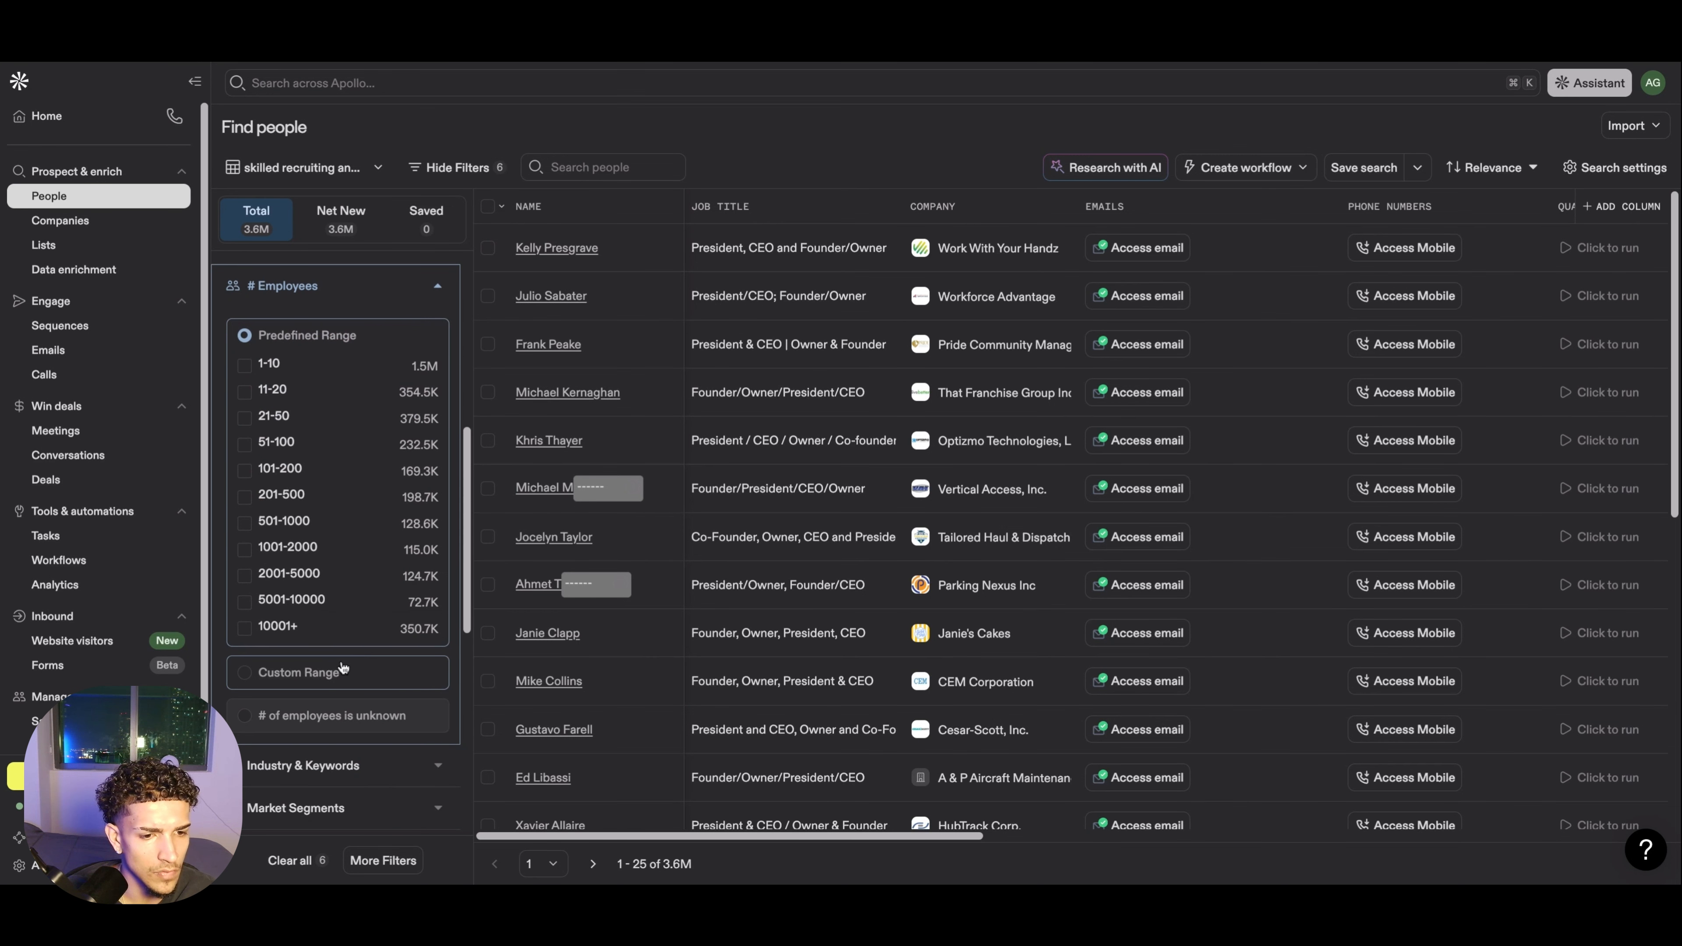
pyautogui.click(322, 674)
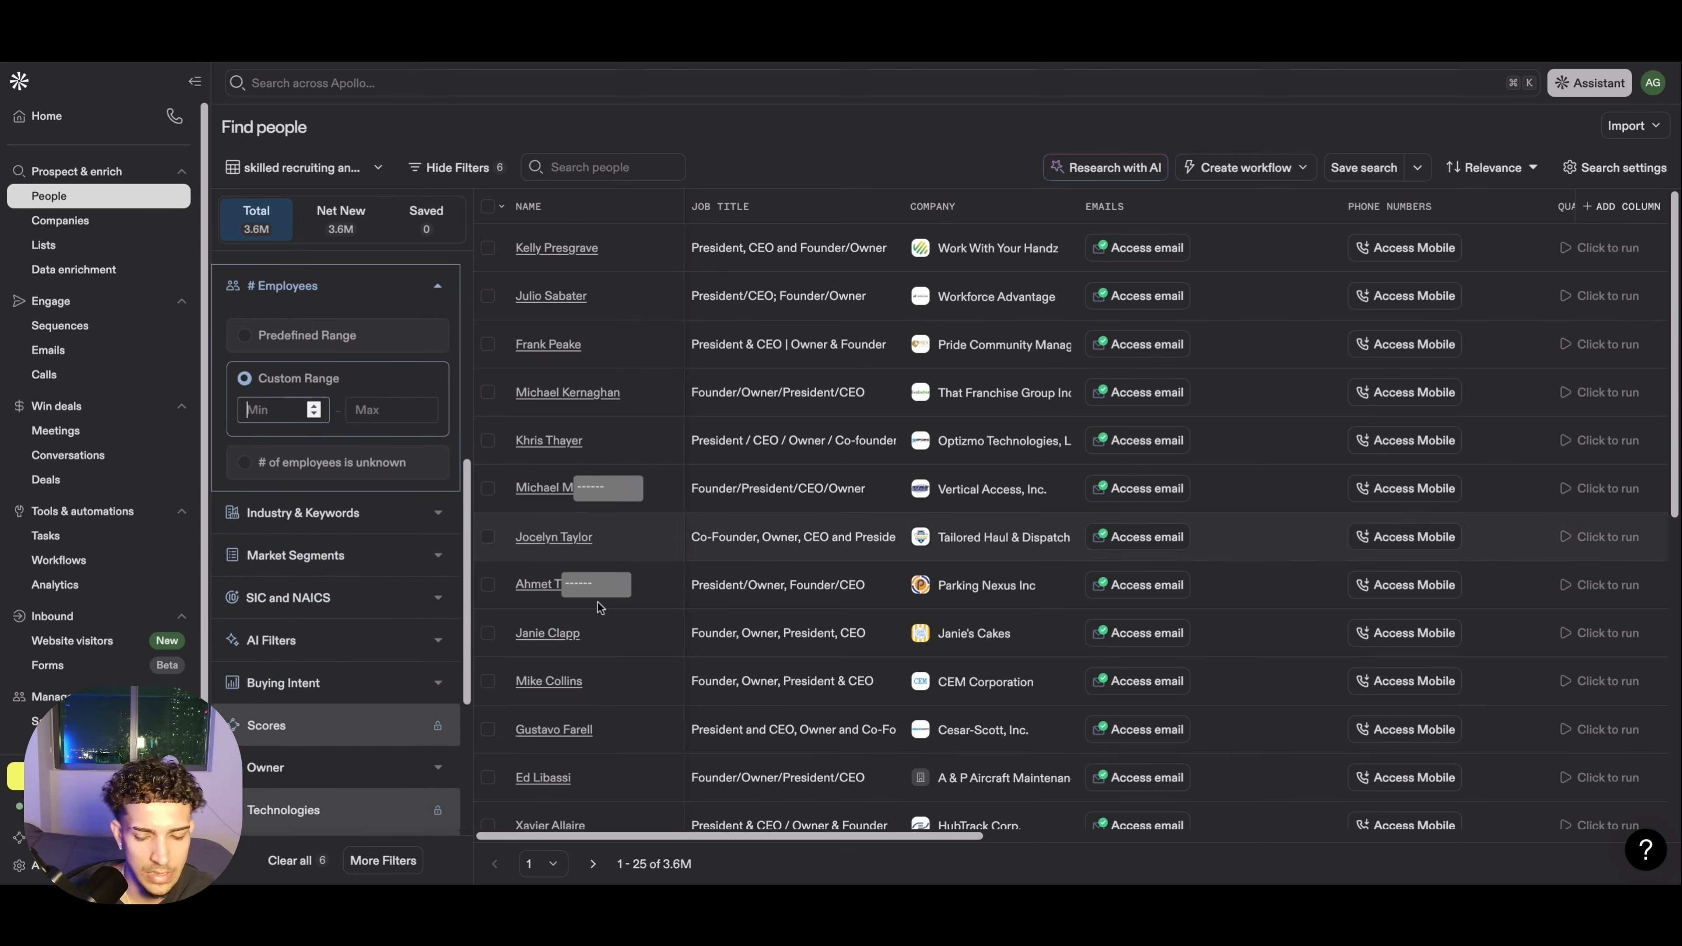
pyautogui.write('3')
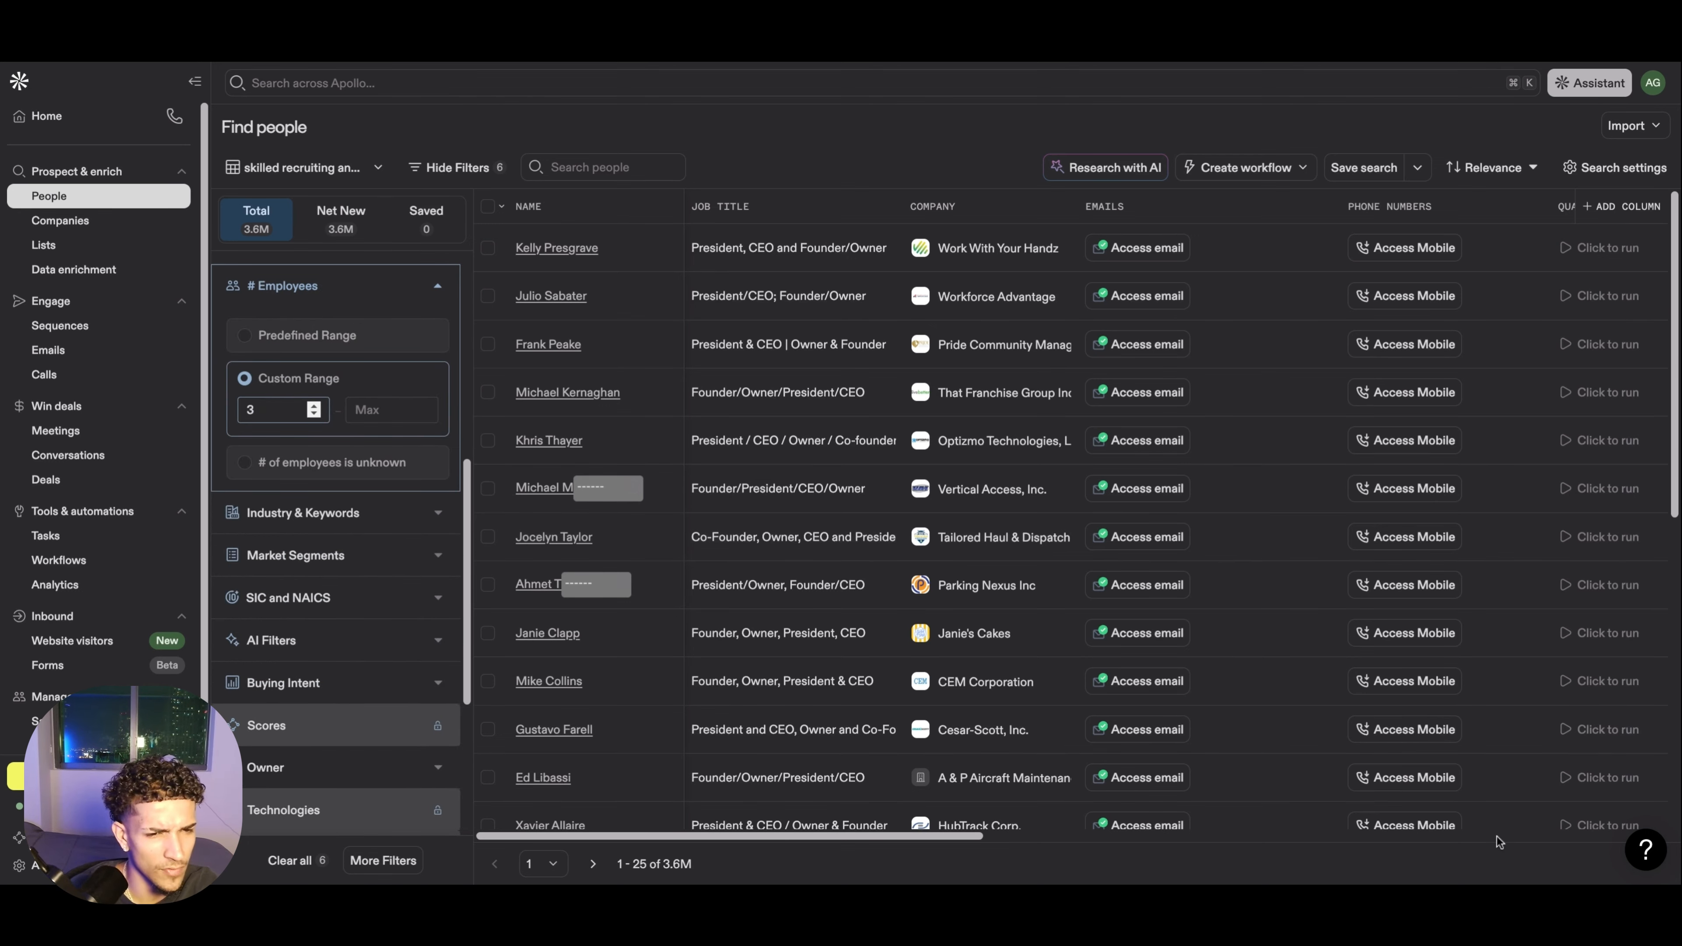
# Set the custom range's maximum to 10 employees and collapse the employee count filter.
pyautogui.click(394, 411)
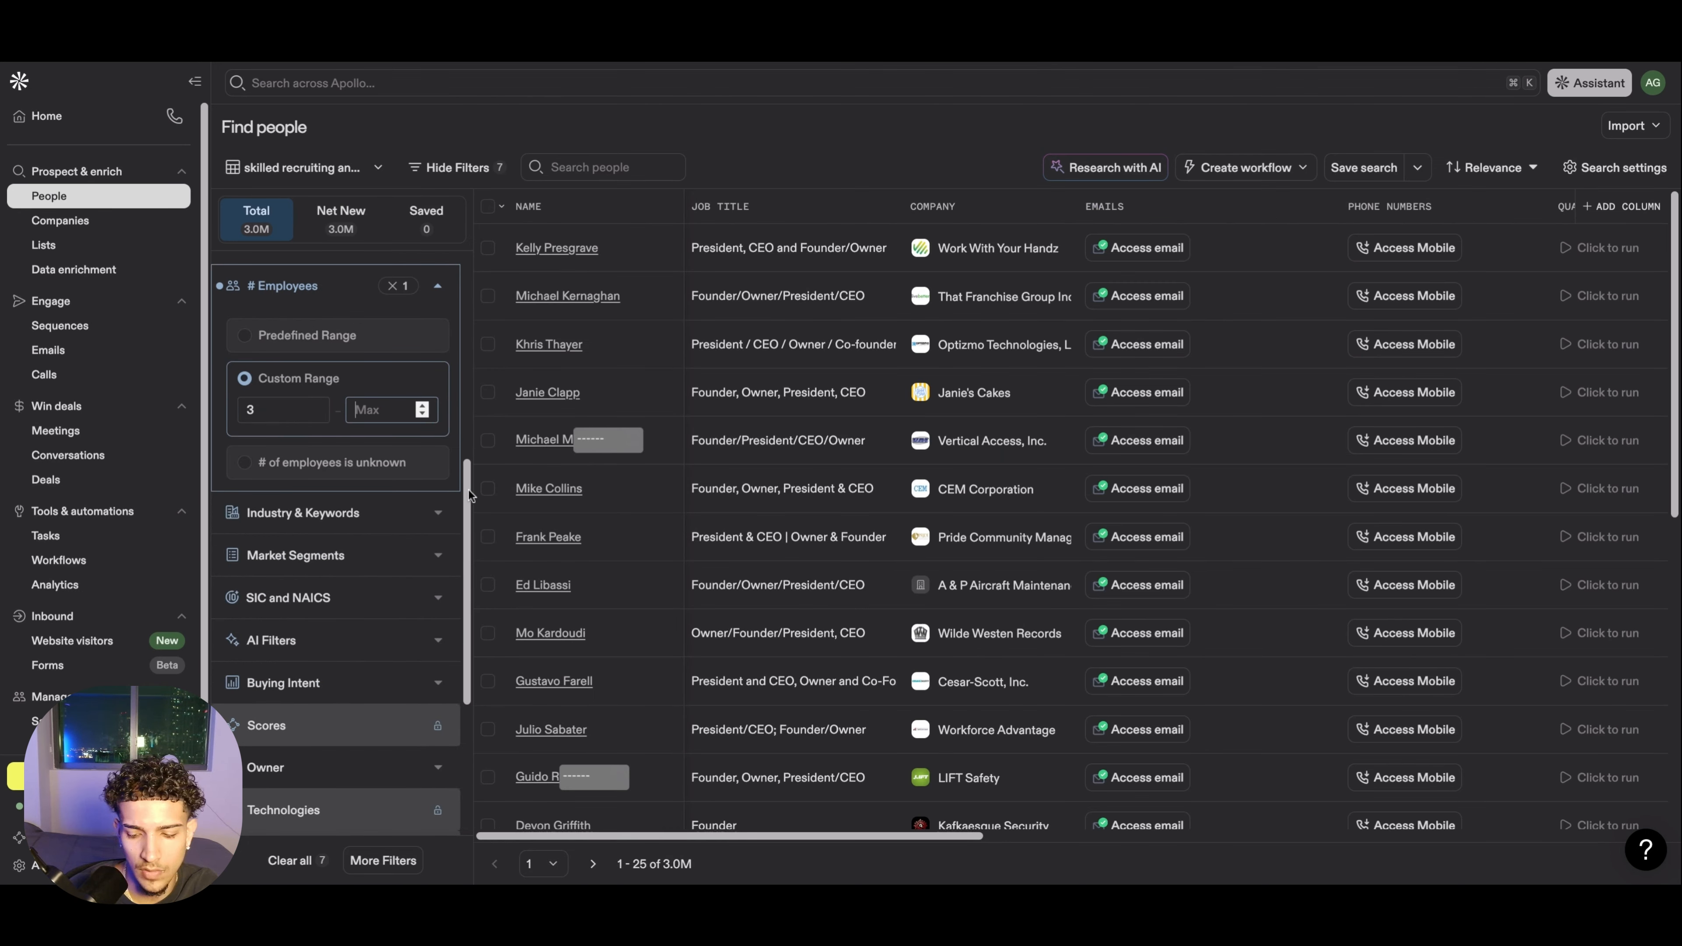
pyautogui.write('10')
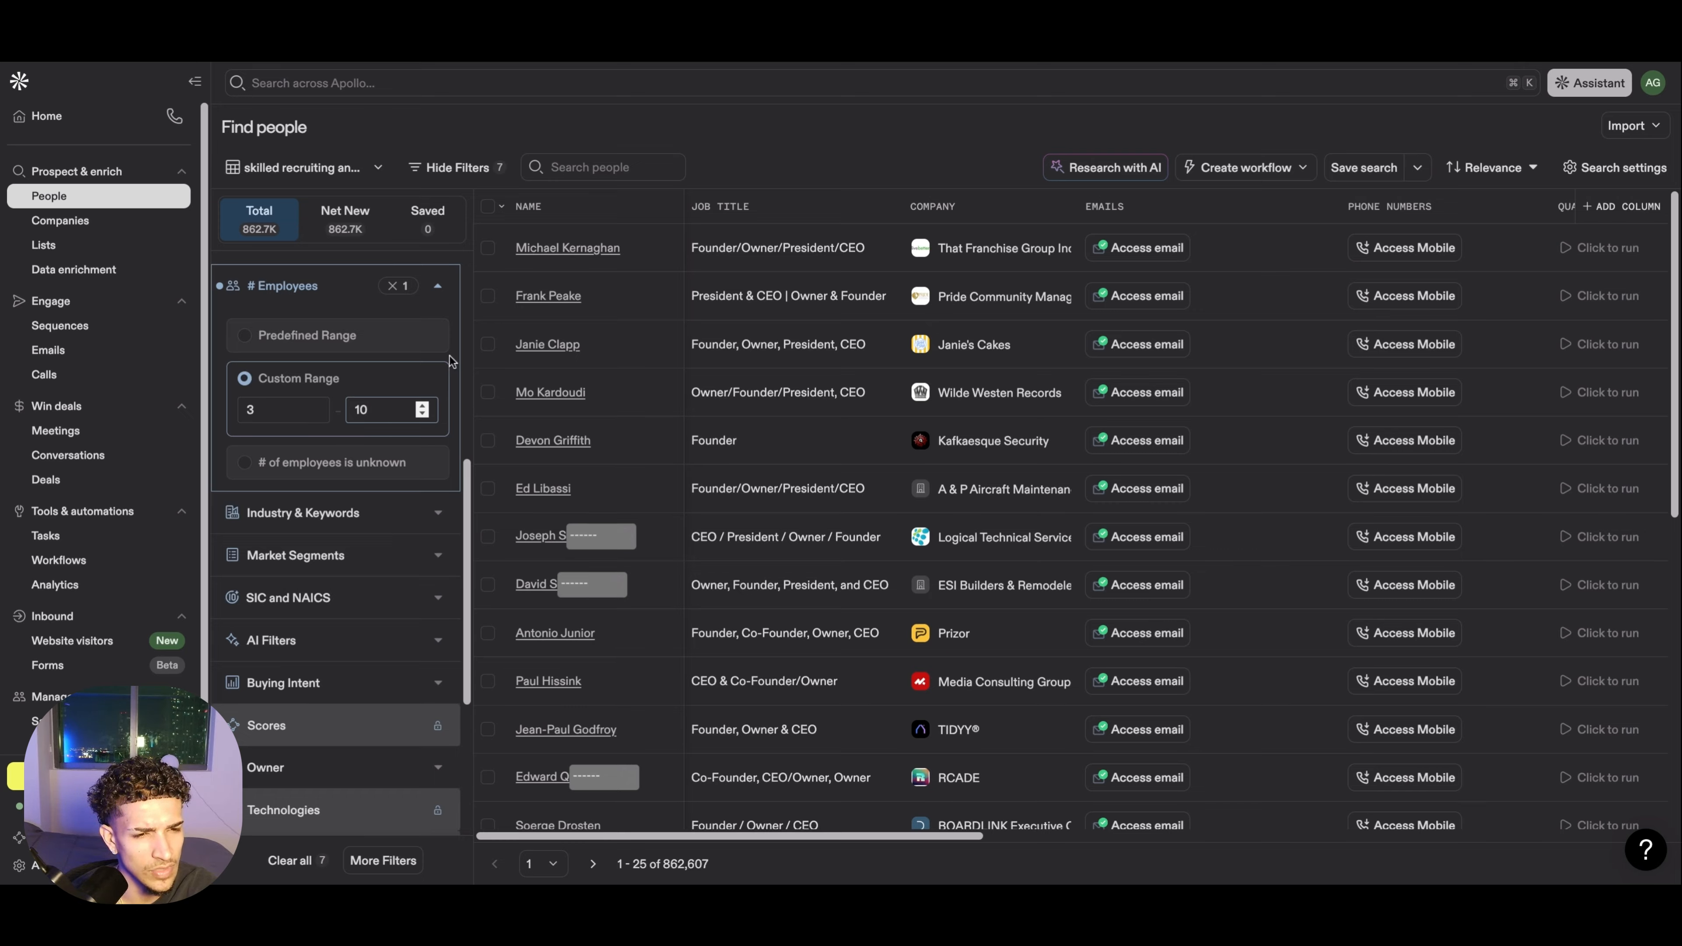
pyautogui.click(439, 287)
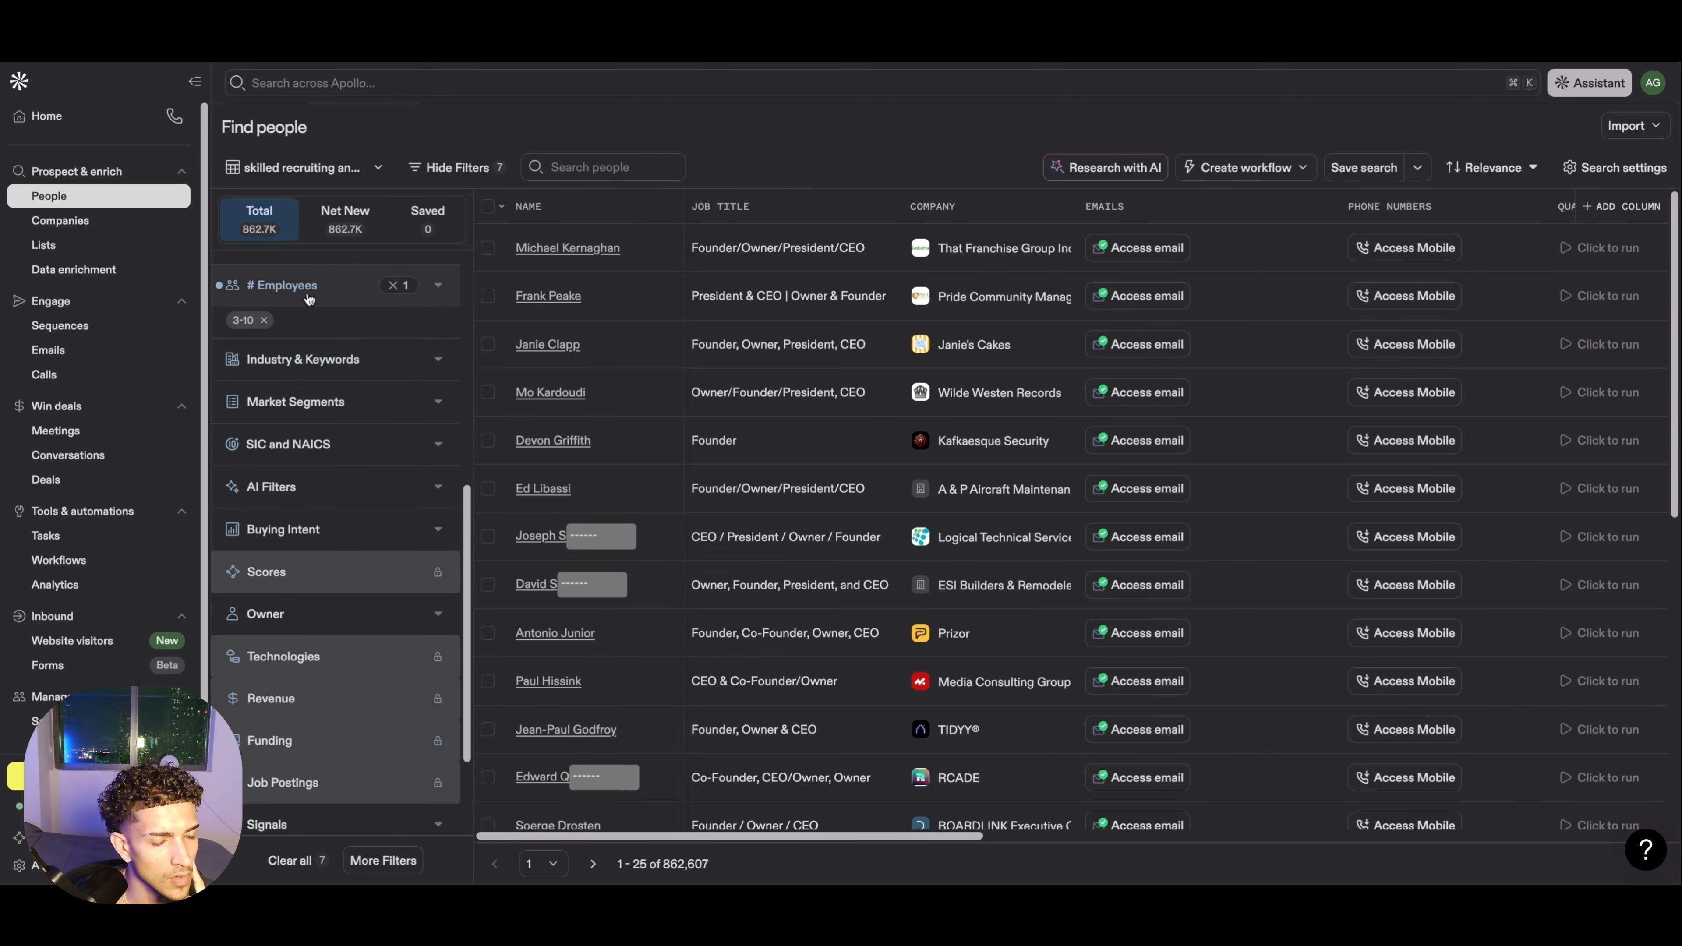
# Expand the Industry & Keywords filter and load the saved search "skilled recruiting and staffing firms".
pyautogui.click(421, 358)
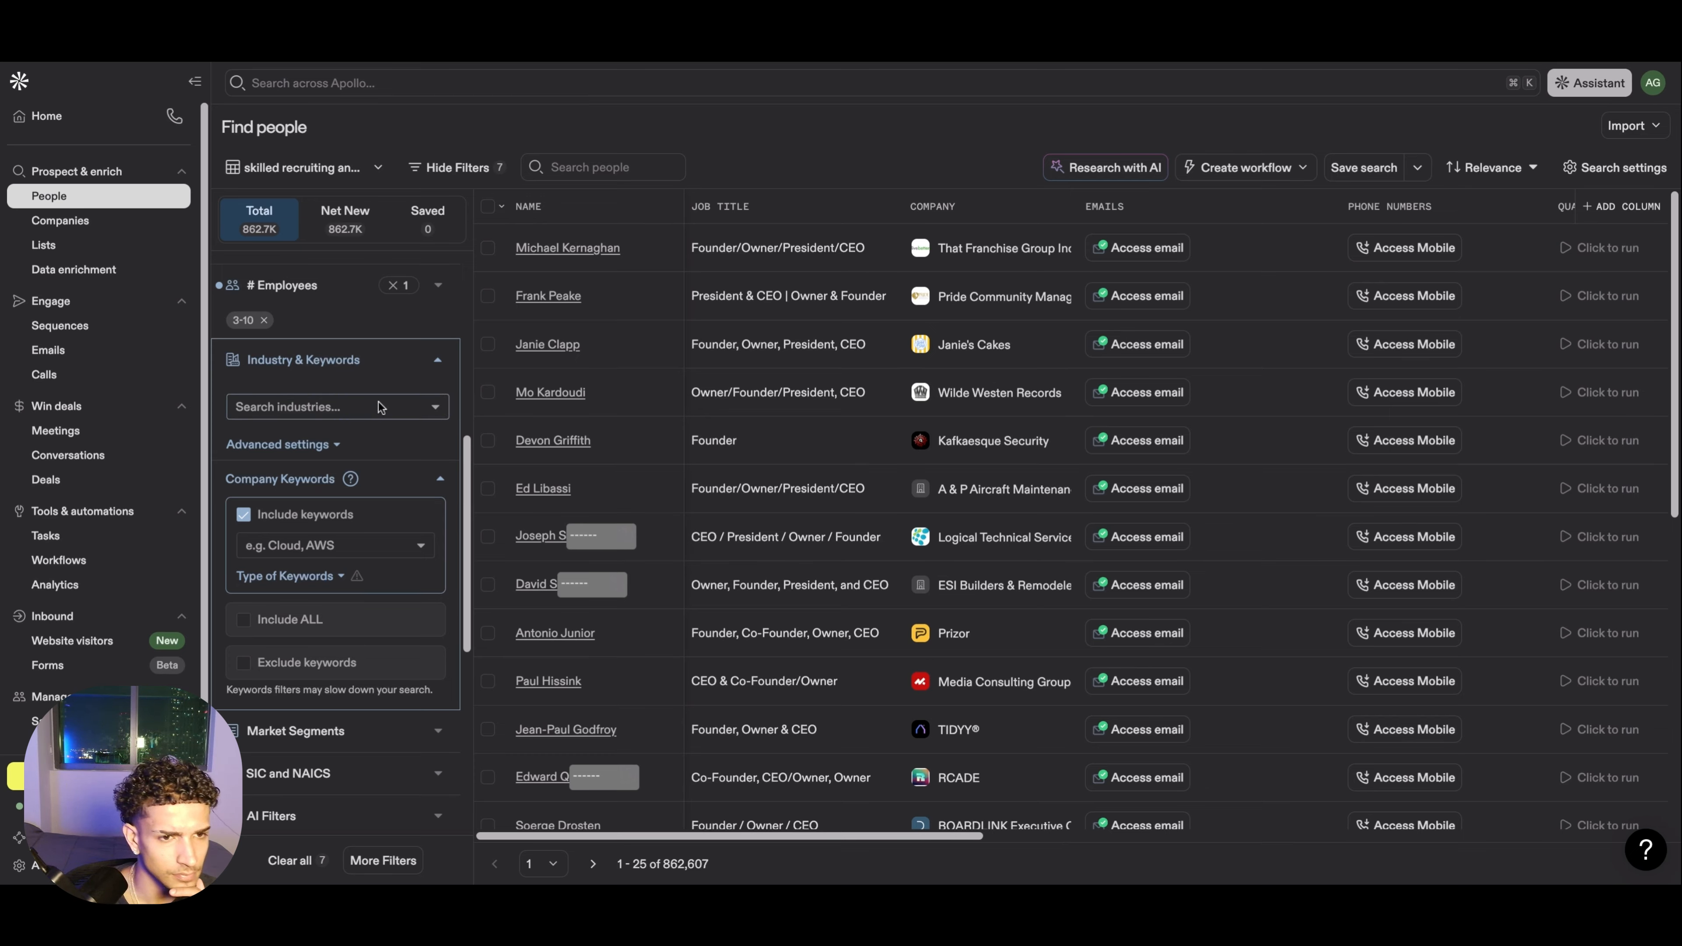
pyautogui.click(329, 174)
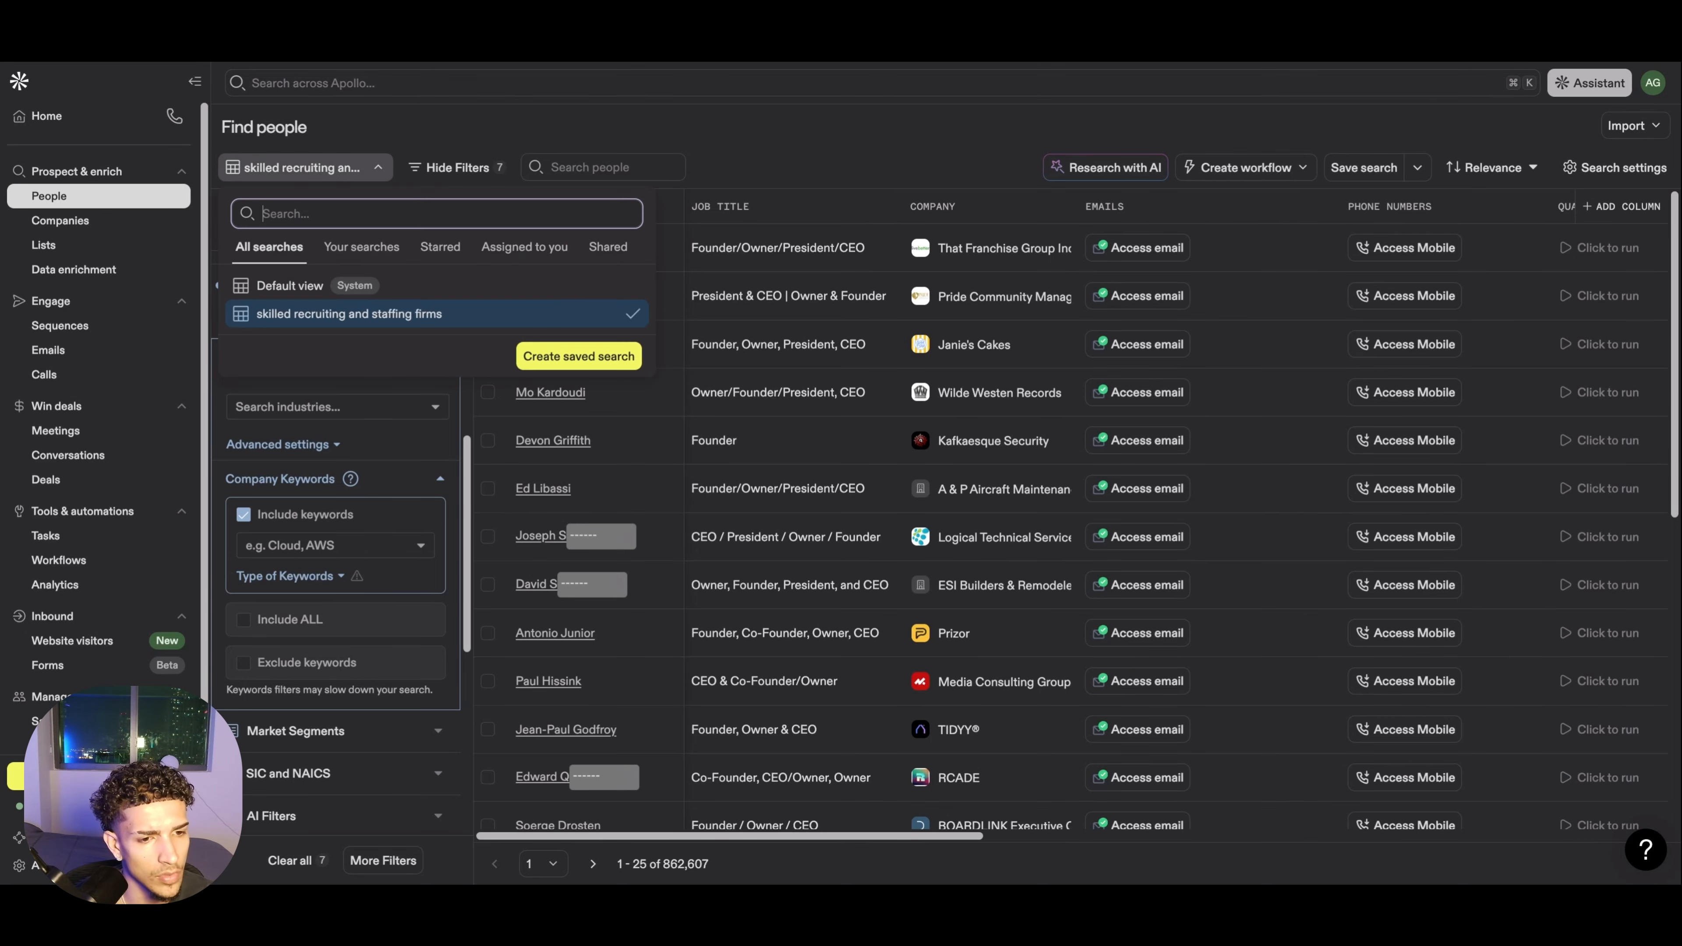
pyautogui.click(383, 312)
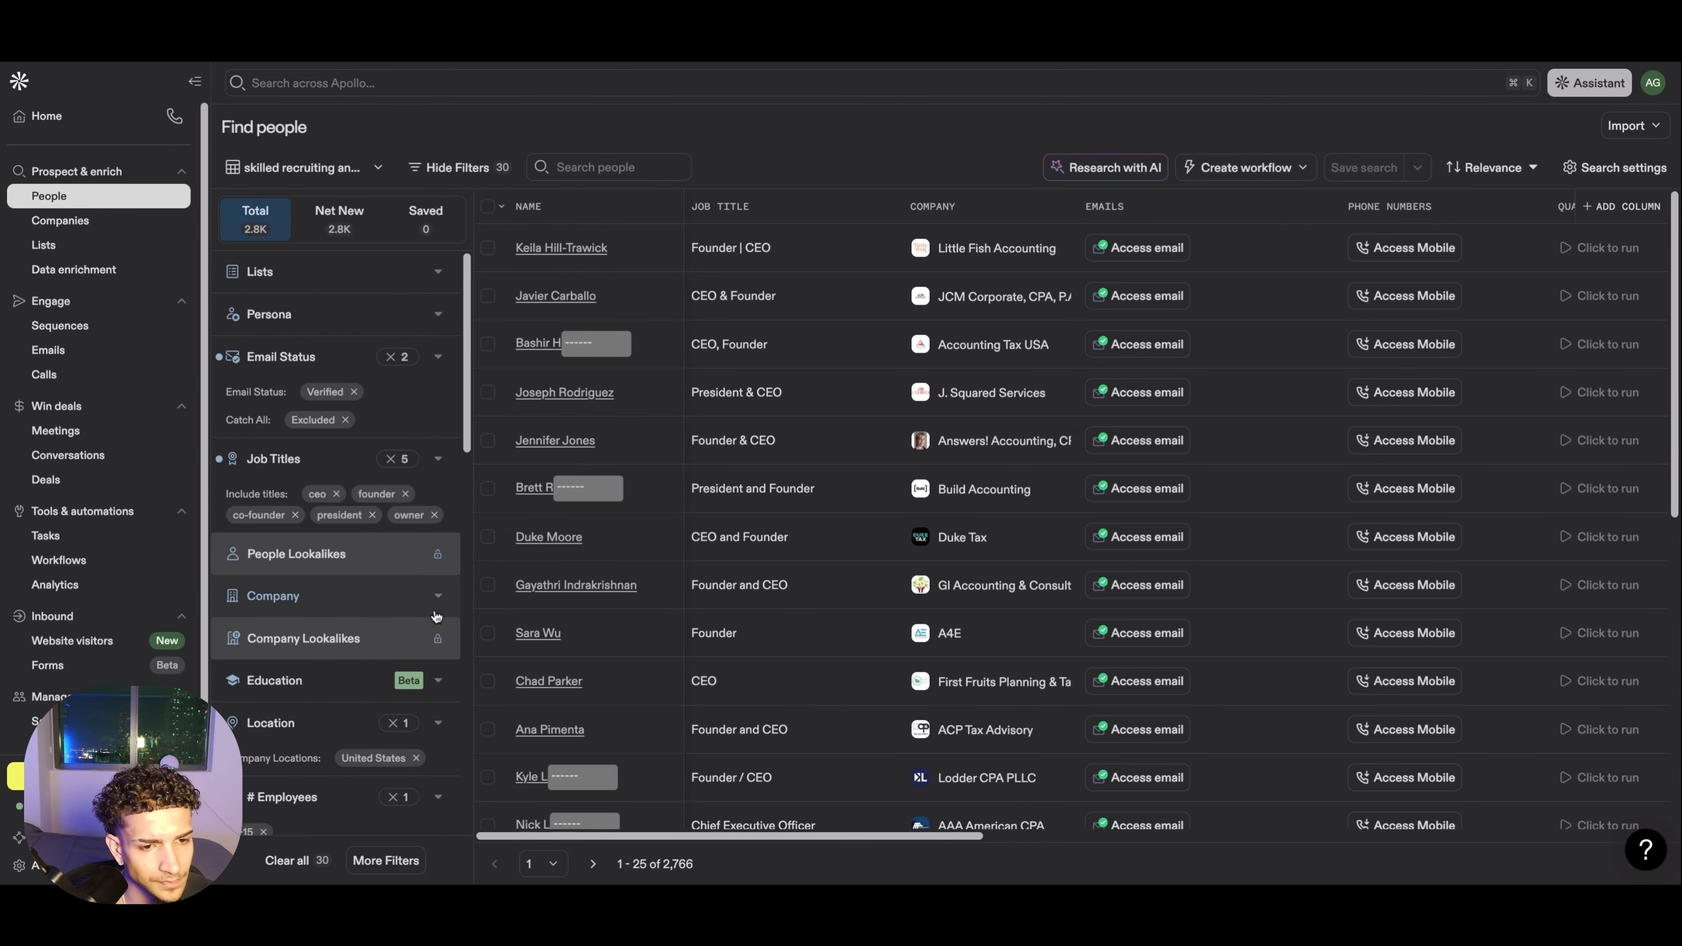
# Expand the saved search's Industry & Keywords filter and look at the industries available for selection.
pyautogui.scroll(-3, 451, 727)
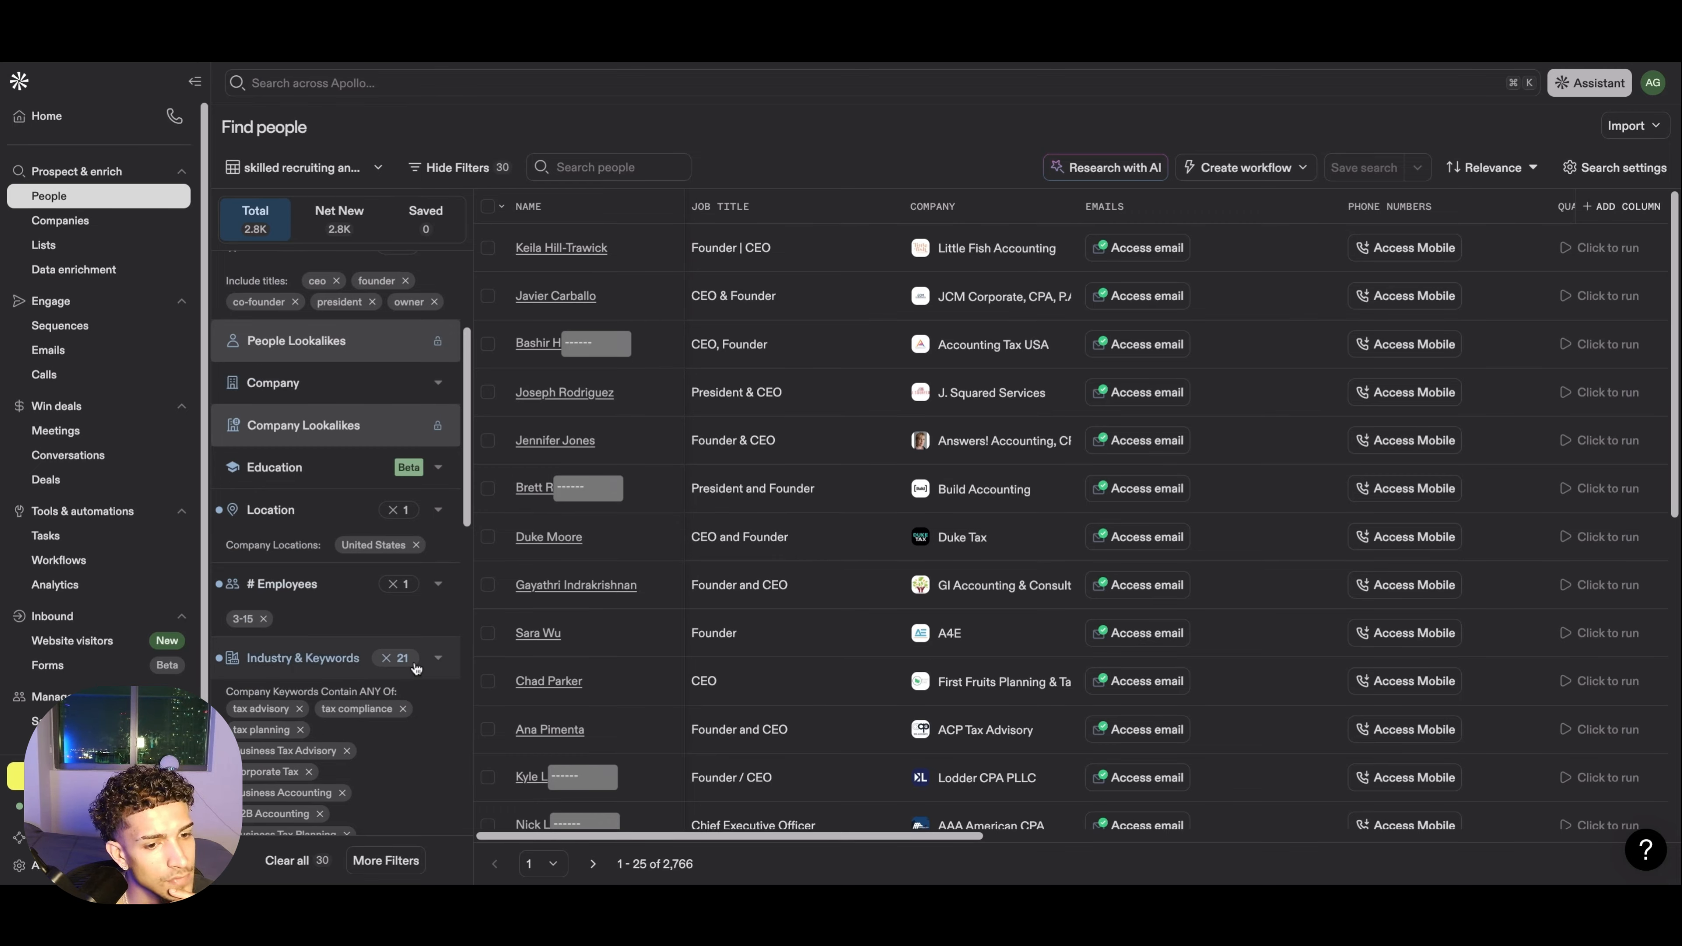
pyautogui.scroll(-3, 431, 728)
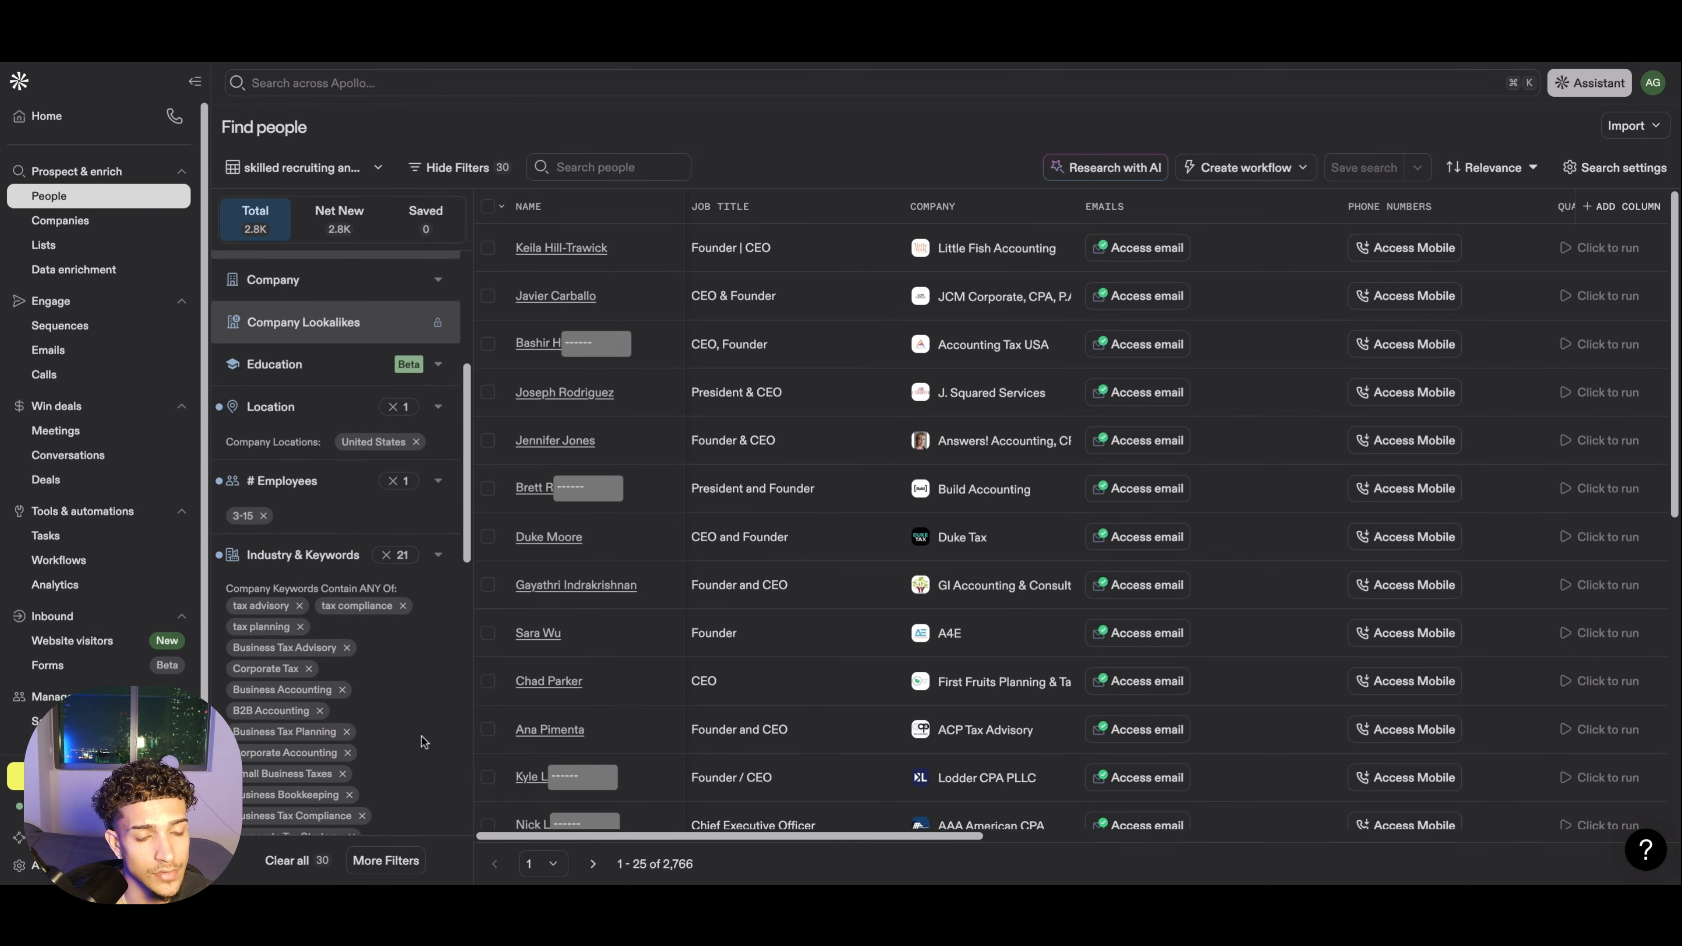
pyautogui.scroll(-1, 424, 742)
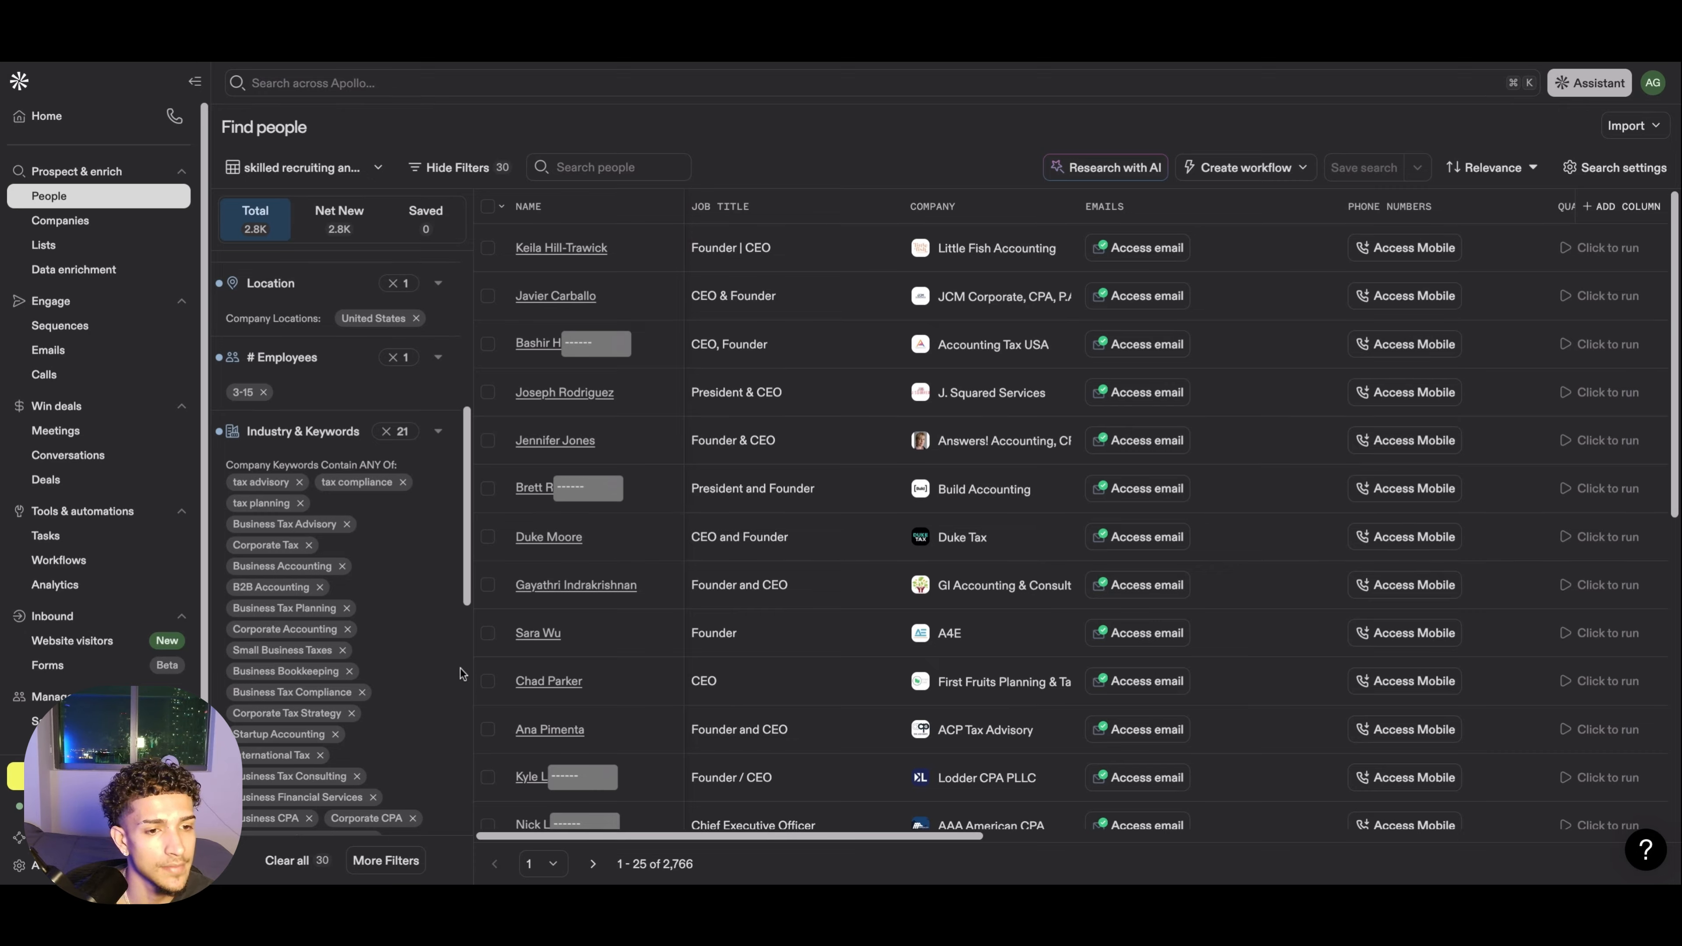
pyautogui.click(437, 434)
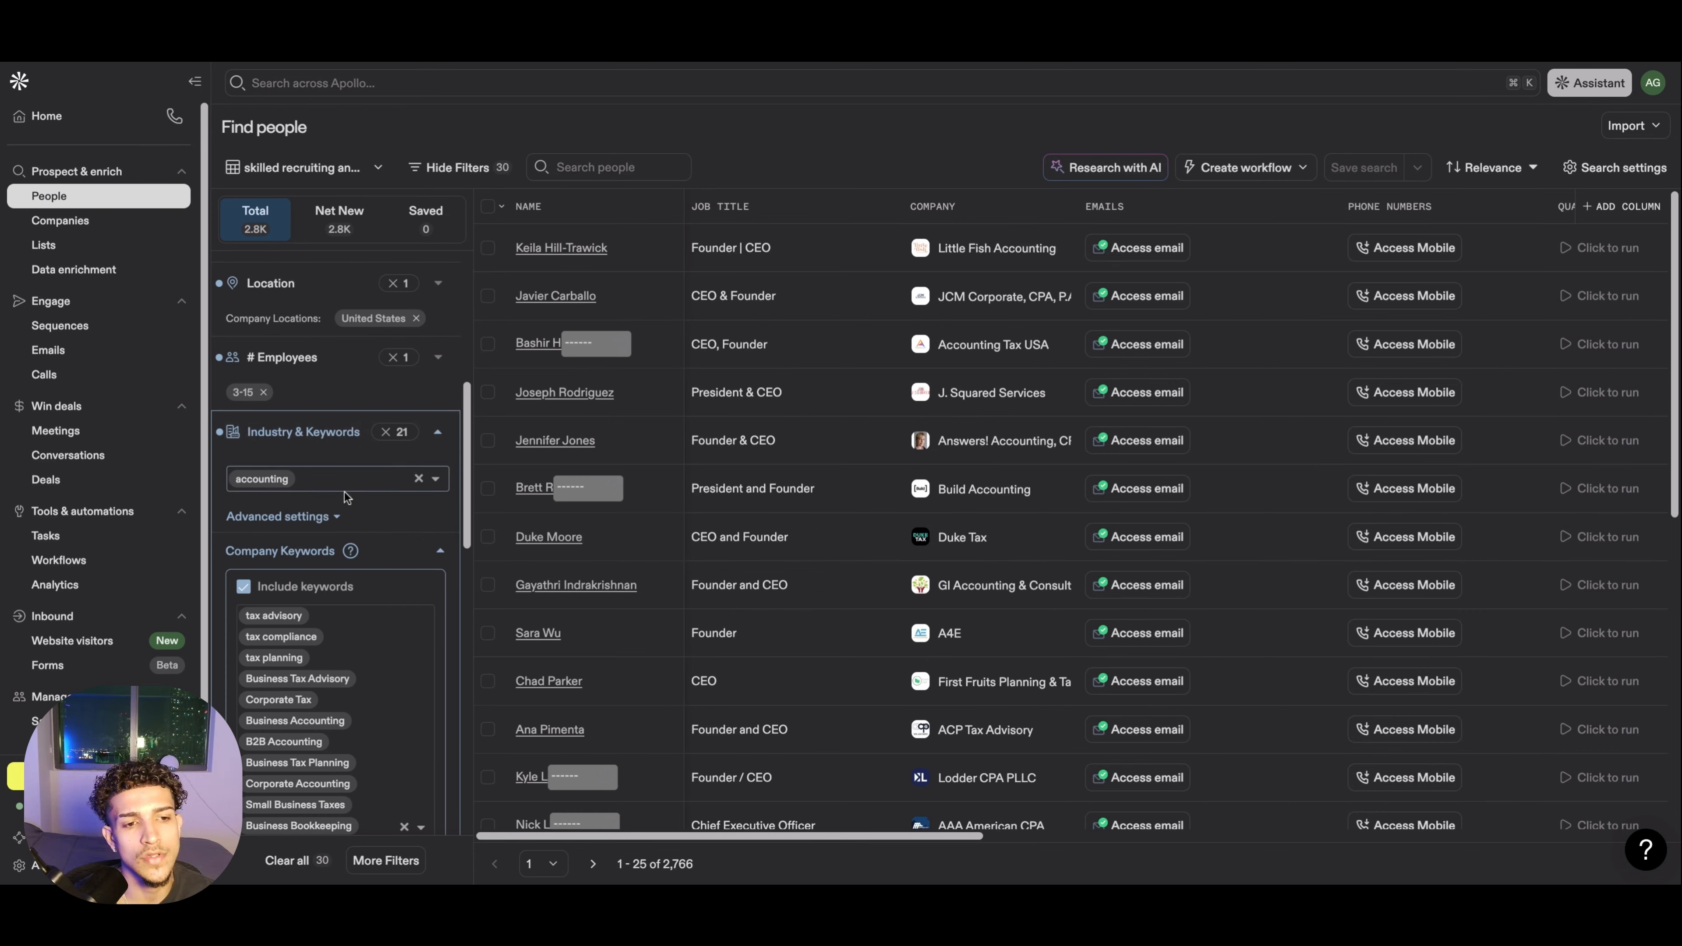
pyautogui.click(333, 478)
pyautogui.click(331, 475)
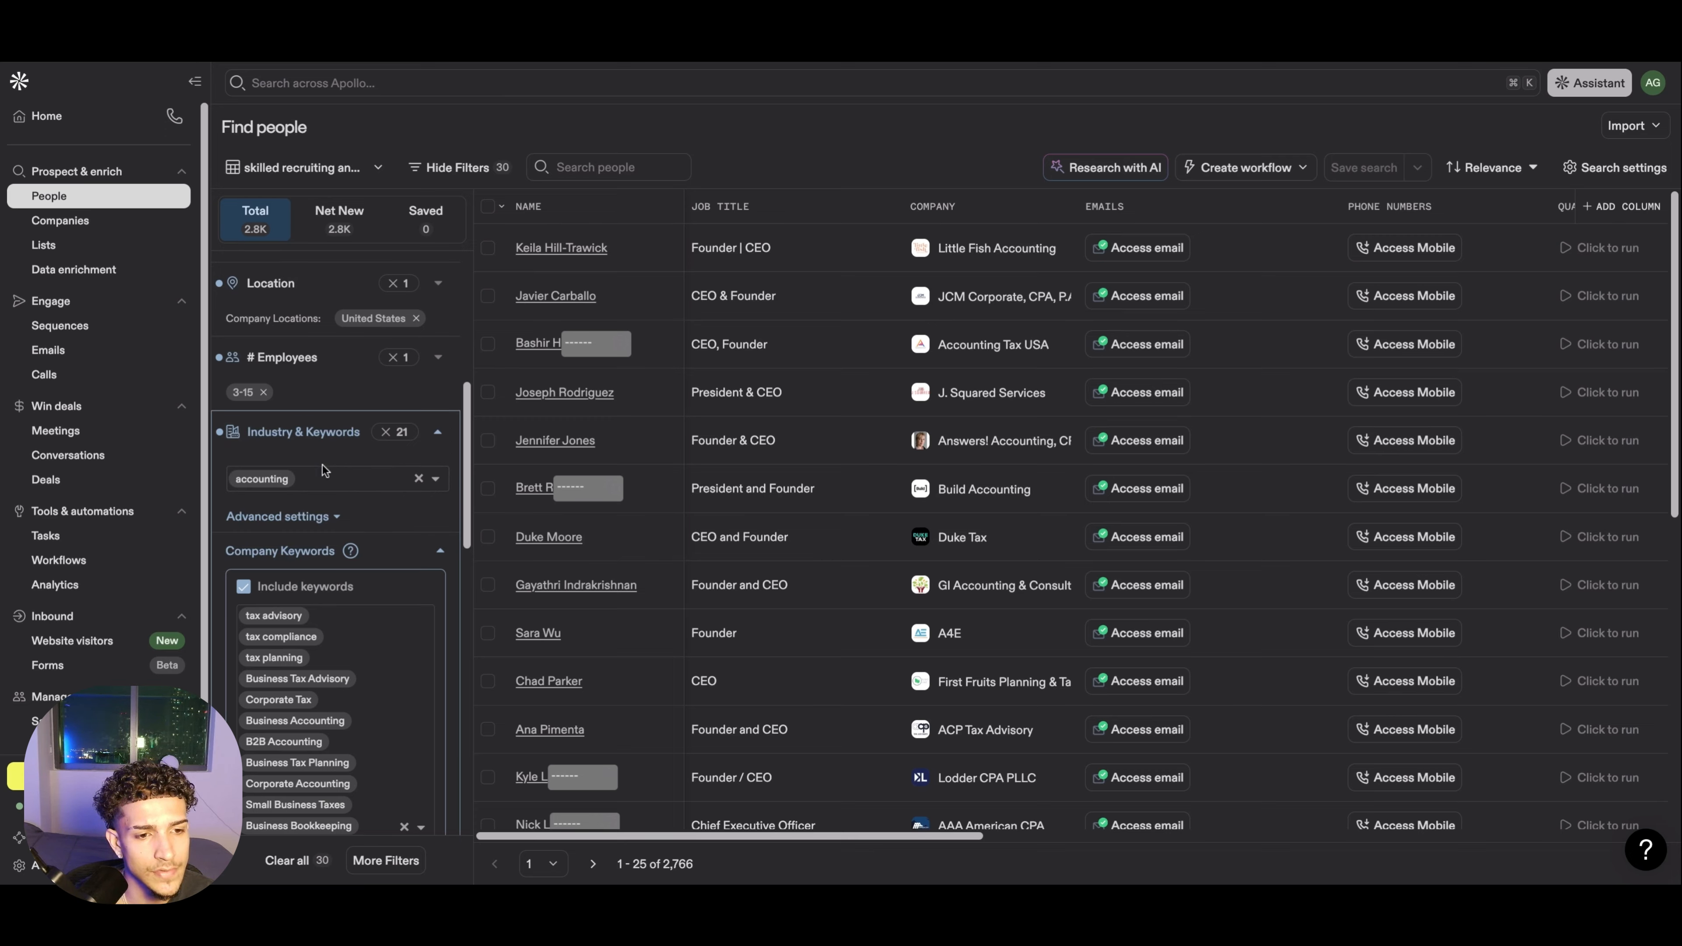
pyautogui.click(321, 481)
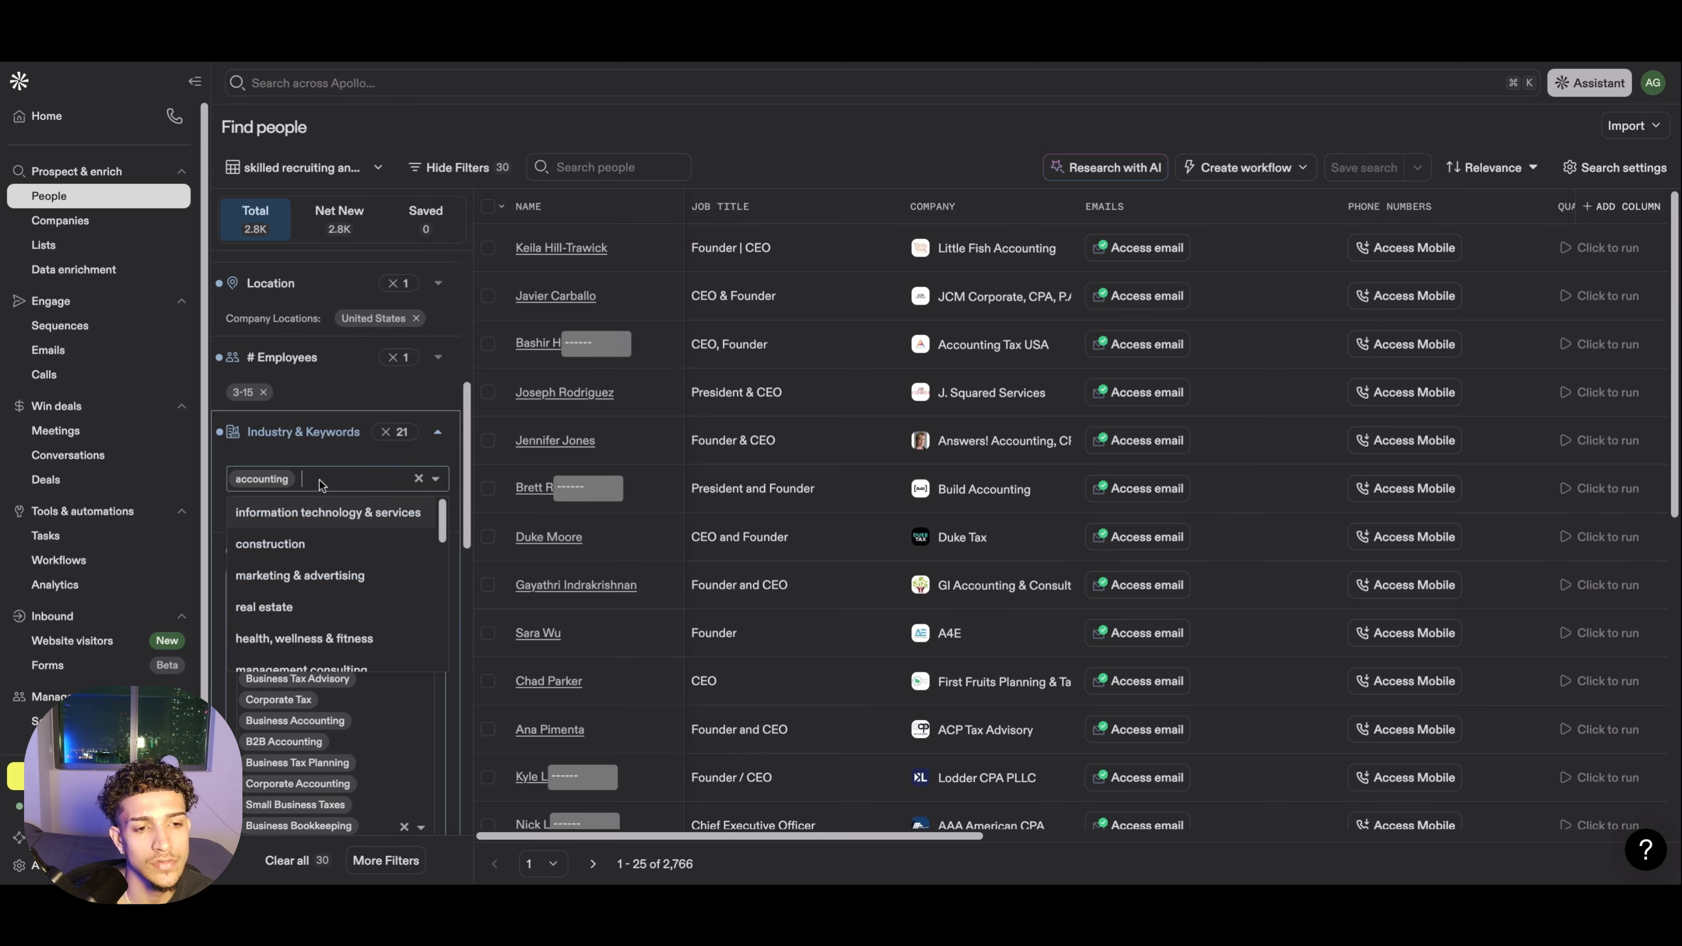
pyautogui.click(312, 455)
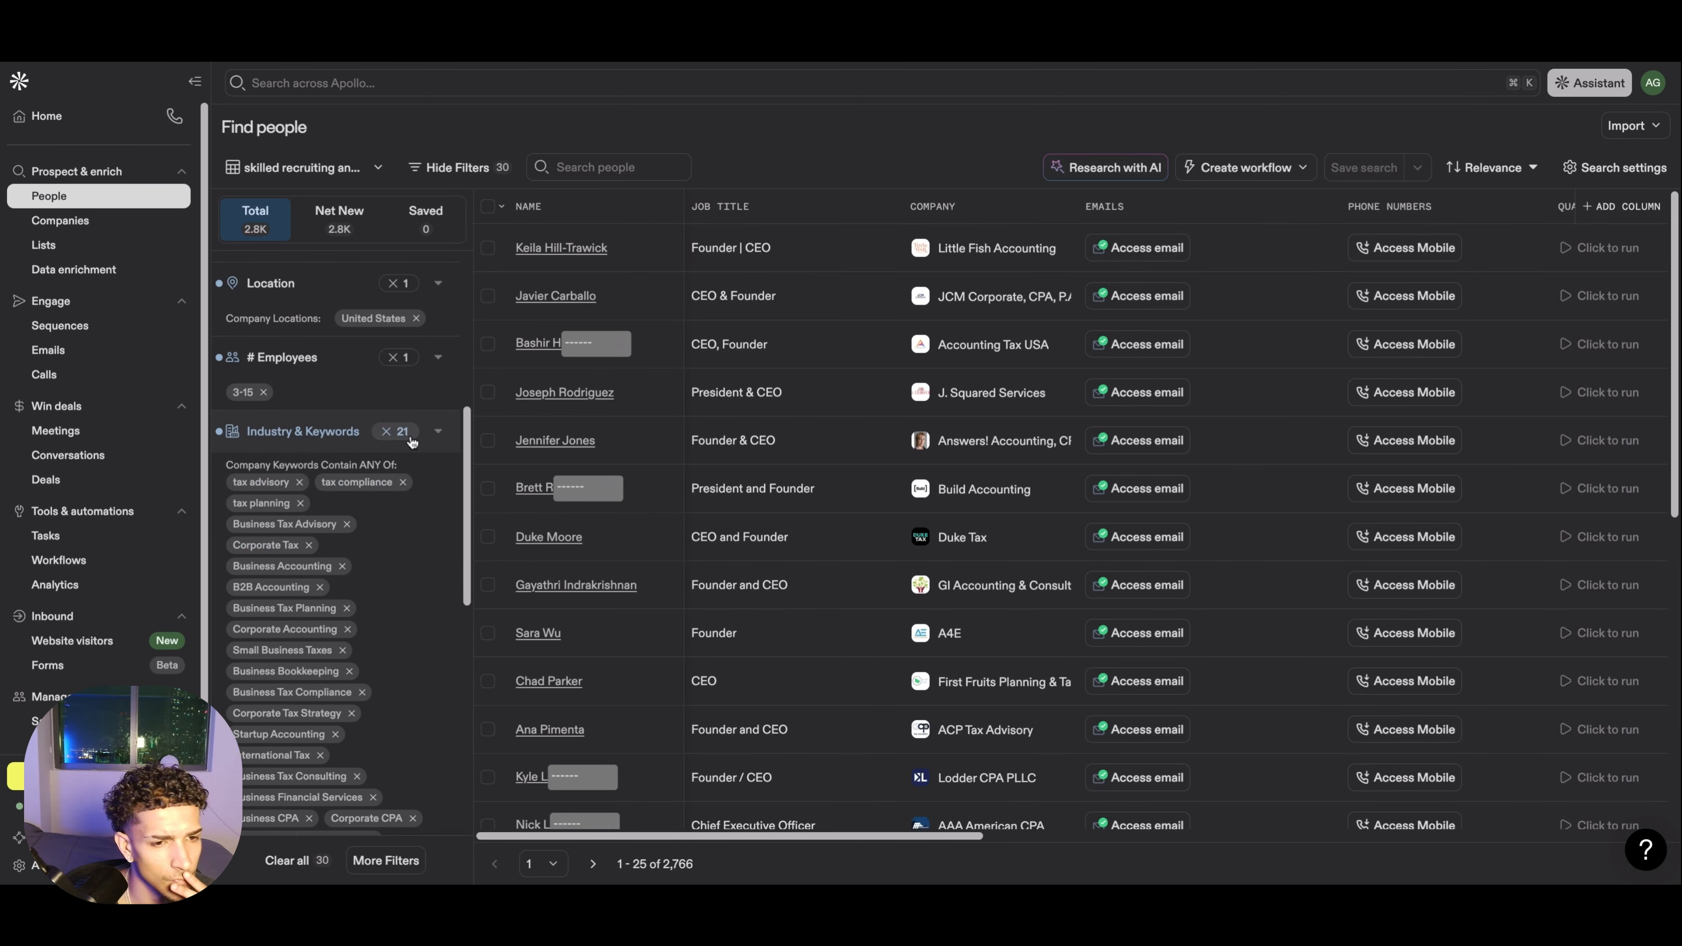
# Review the included company keywords and the industry exclusion options in the Industry & Keywords advanced settings.
pyautogui.click(435, 434)
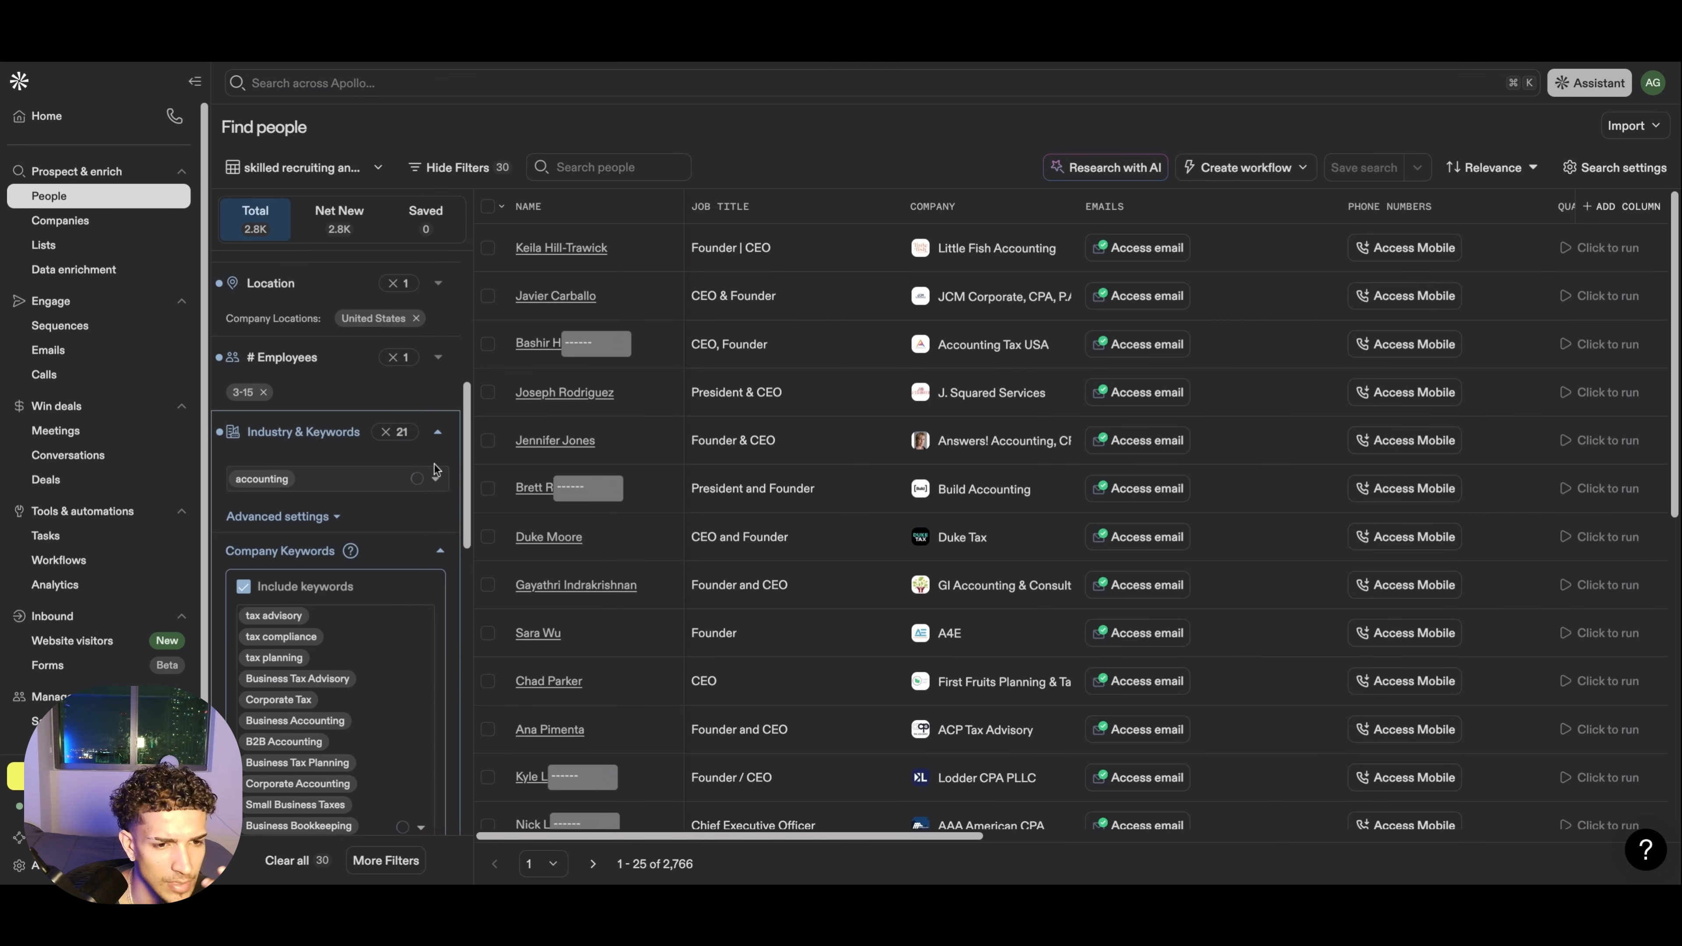
pyautogui.scroll(-2, 431, 597)
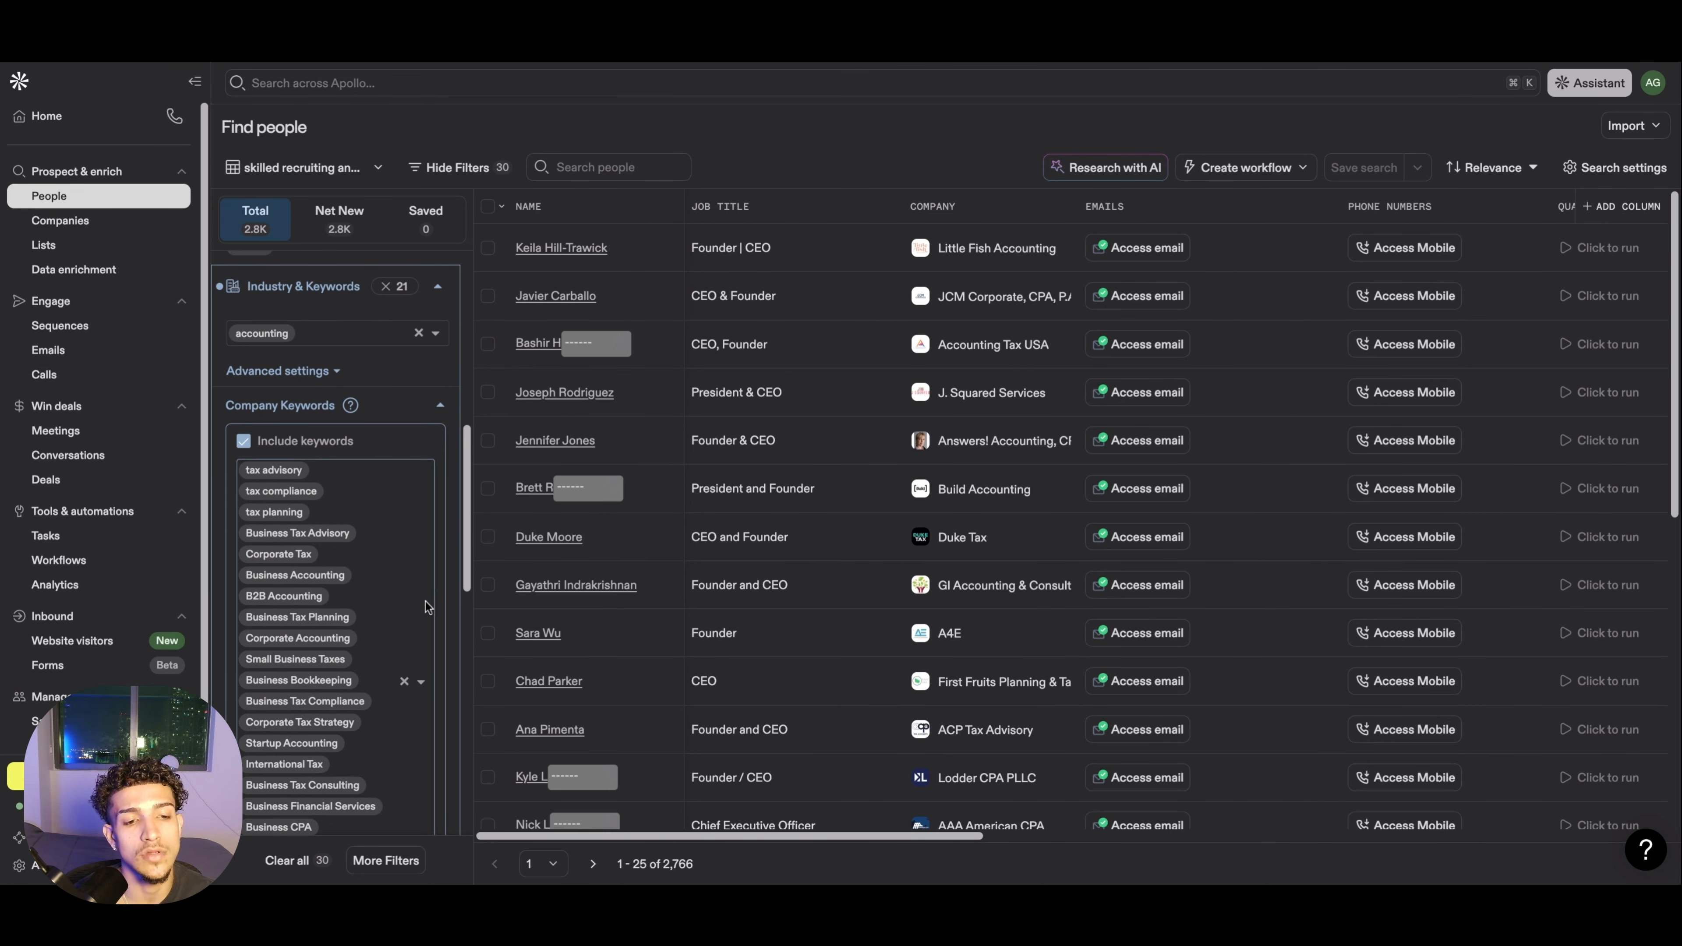
pyautogui.scroll(-2, 428, 601)
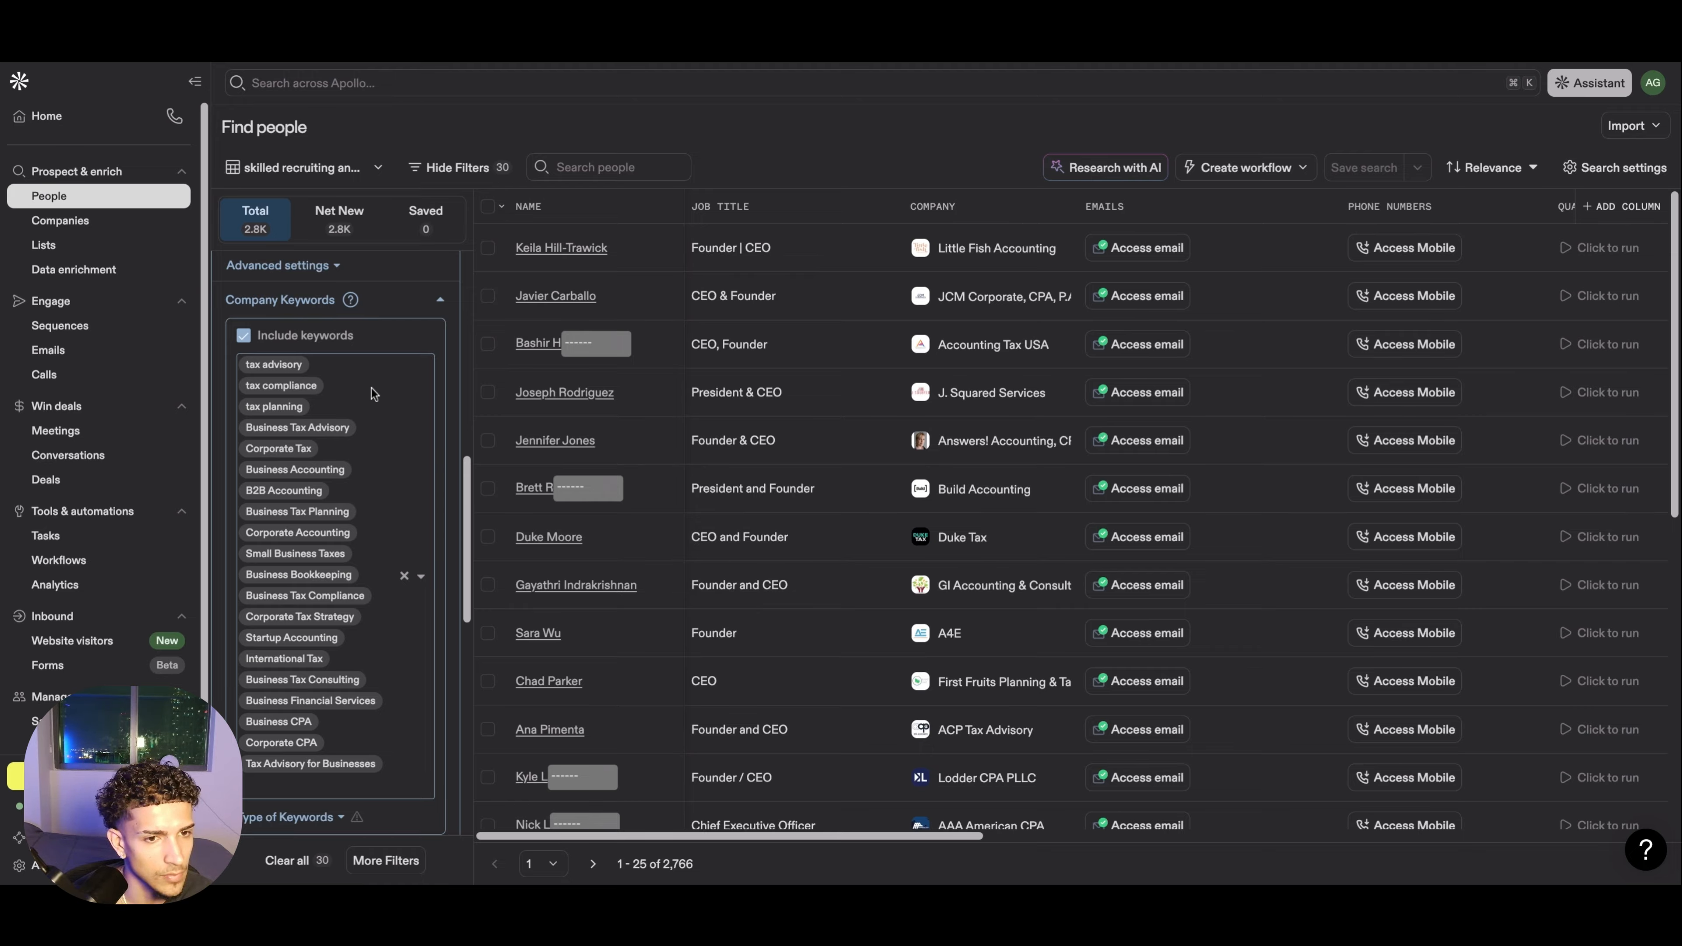
pyautogui.scroll(2, 382, 398)
pyautogui.click(338, 413)
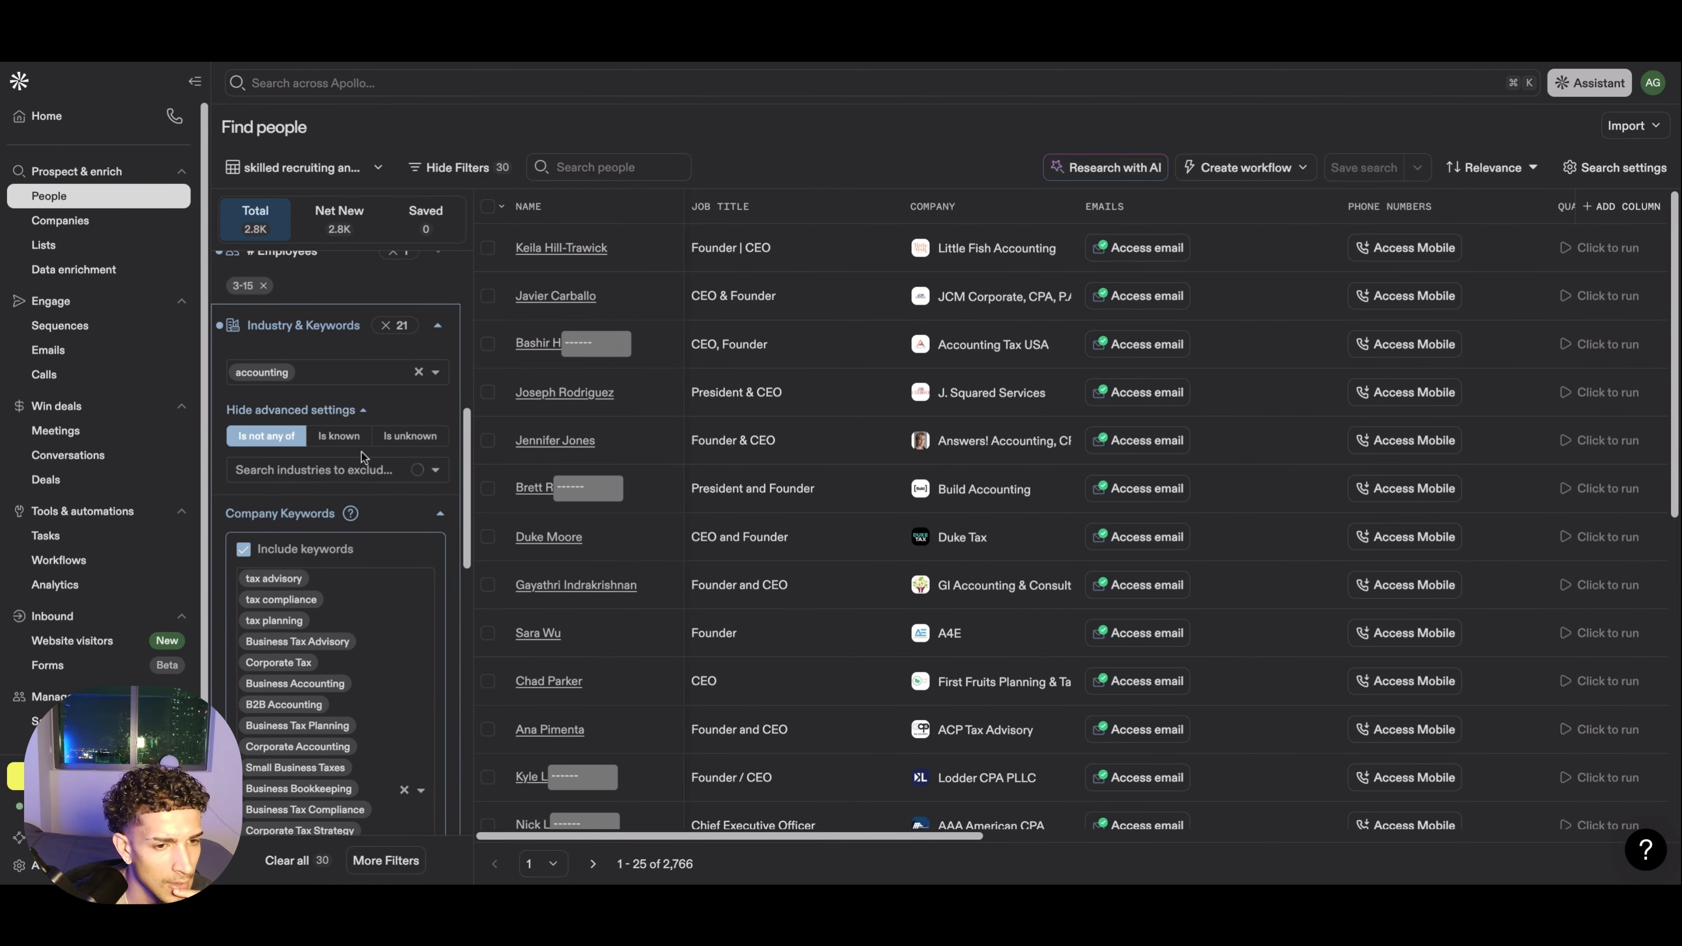
pyautogui.click(297, 411)
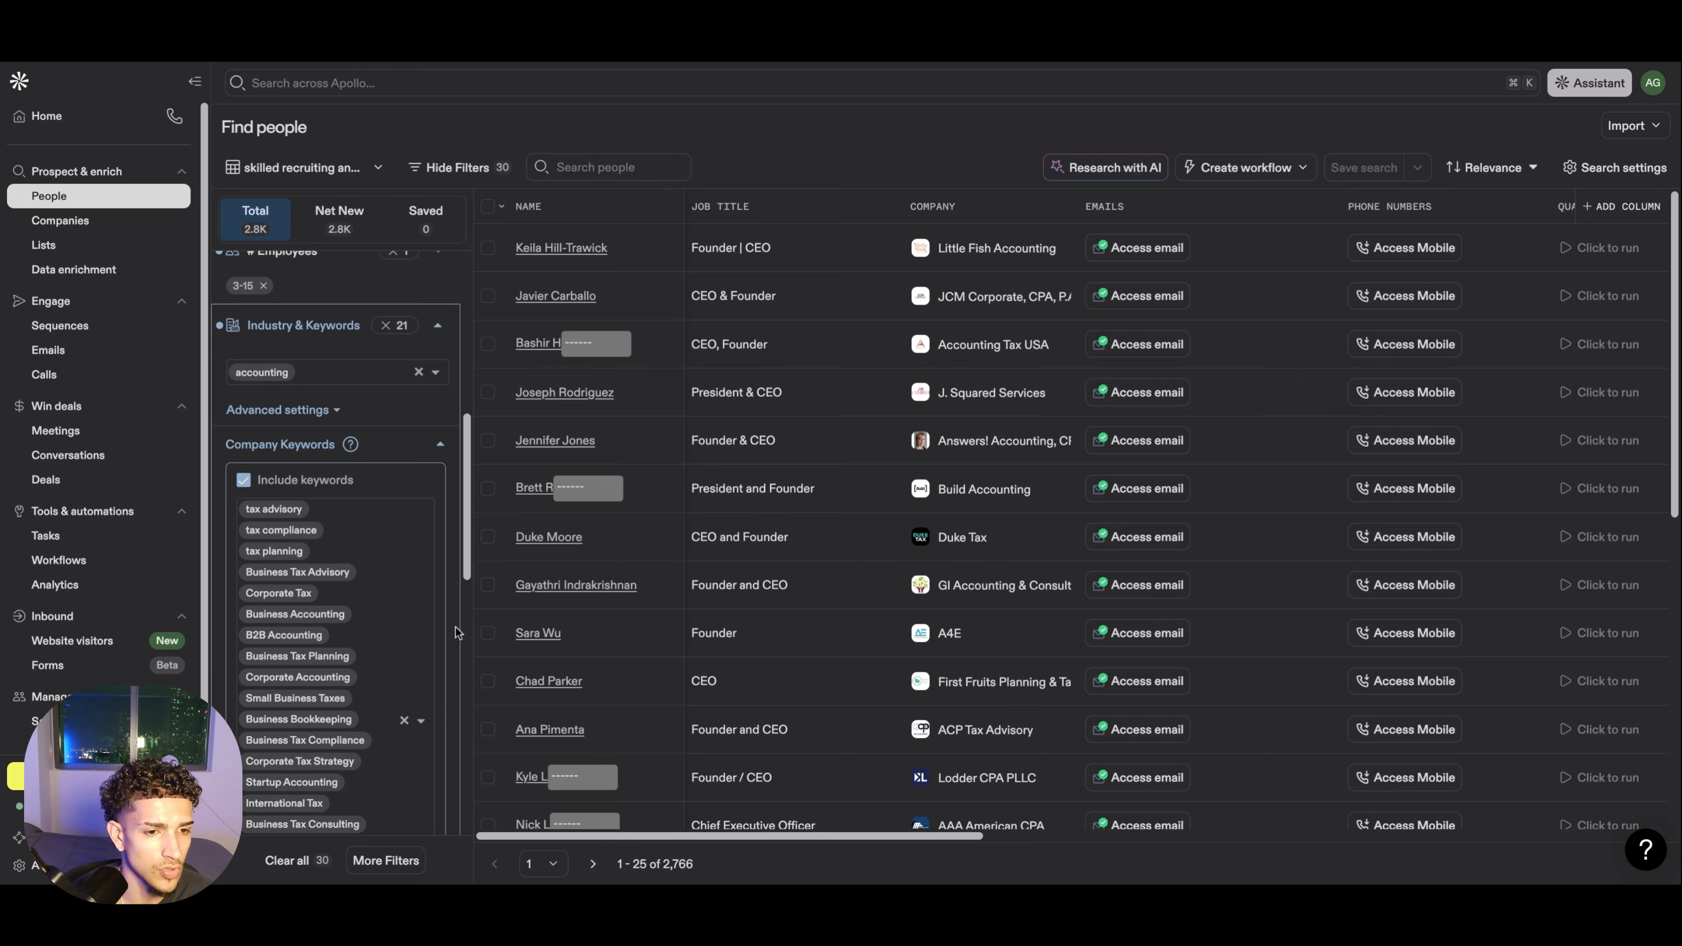
pyautogui.scroll(-3, 389, 565)
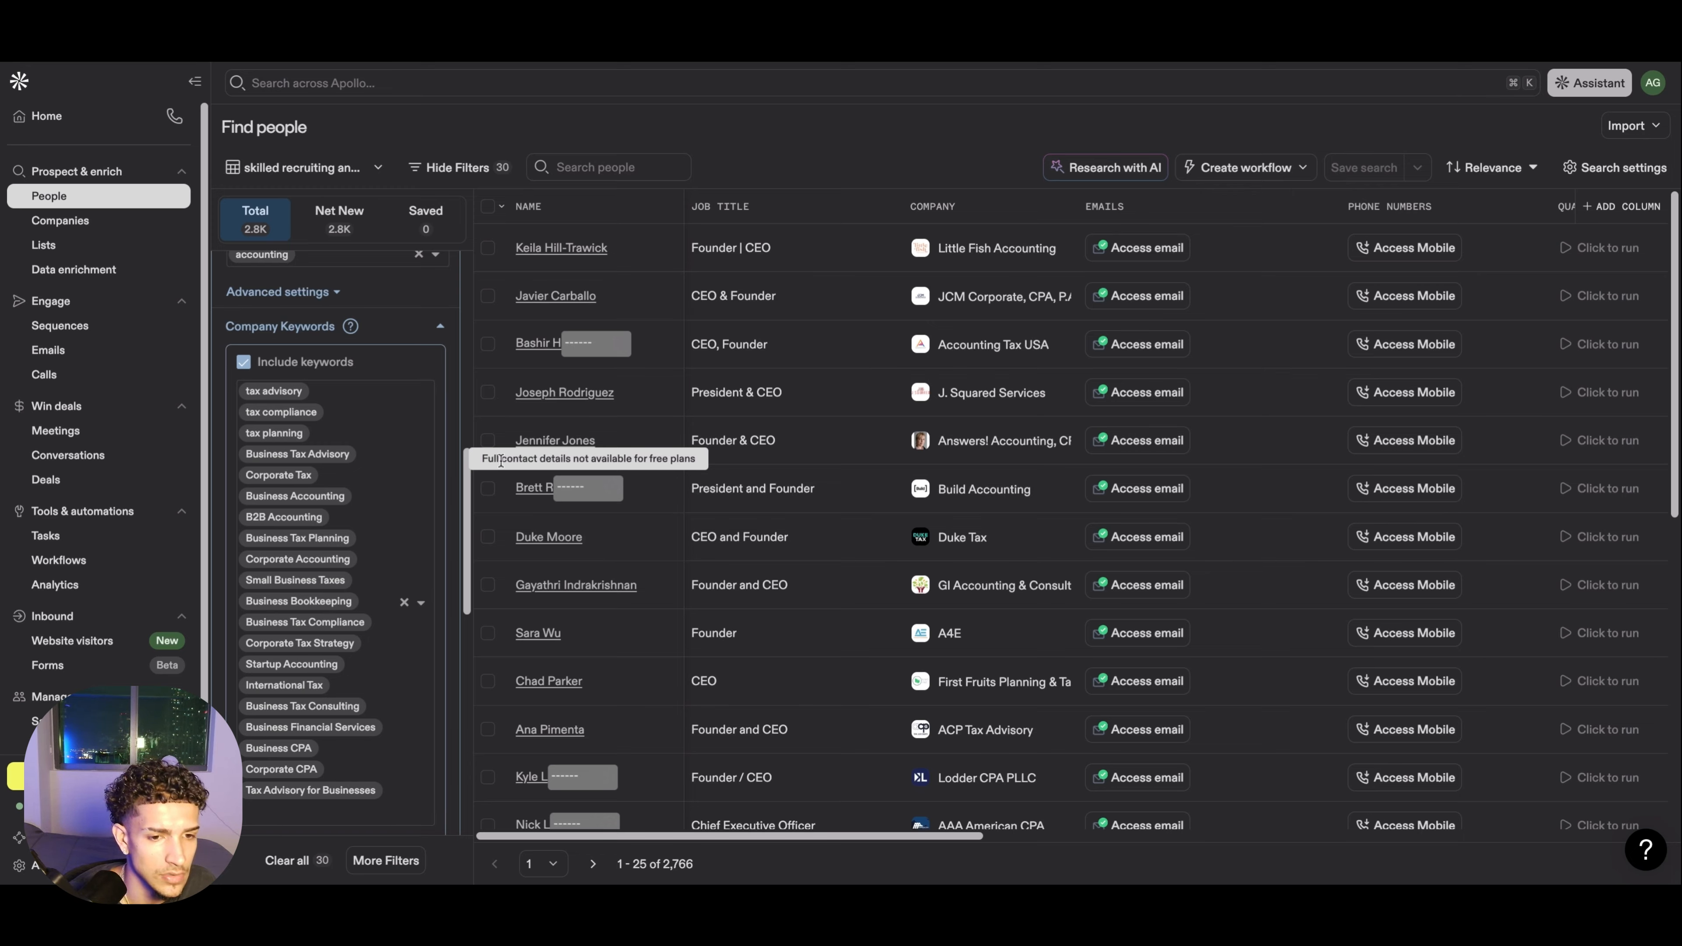
# Look through the remaining people search filters and open the full overview of additional filters.
pyautogui.scroll(-10, 347, 633)
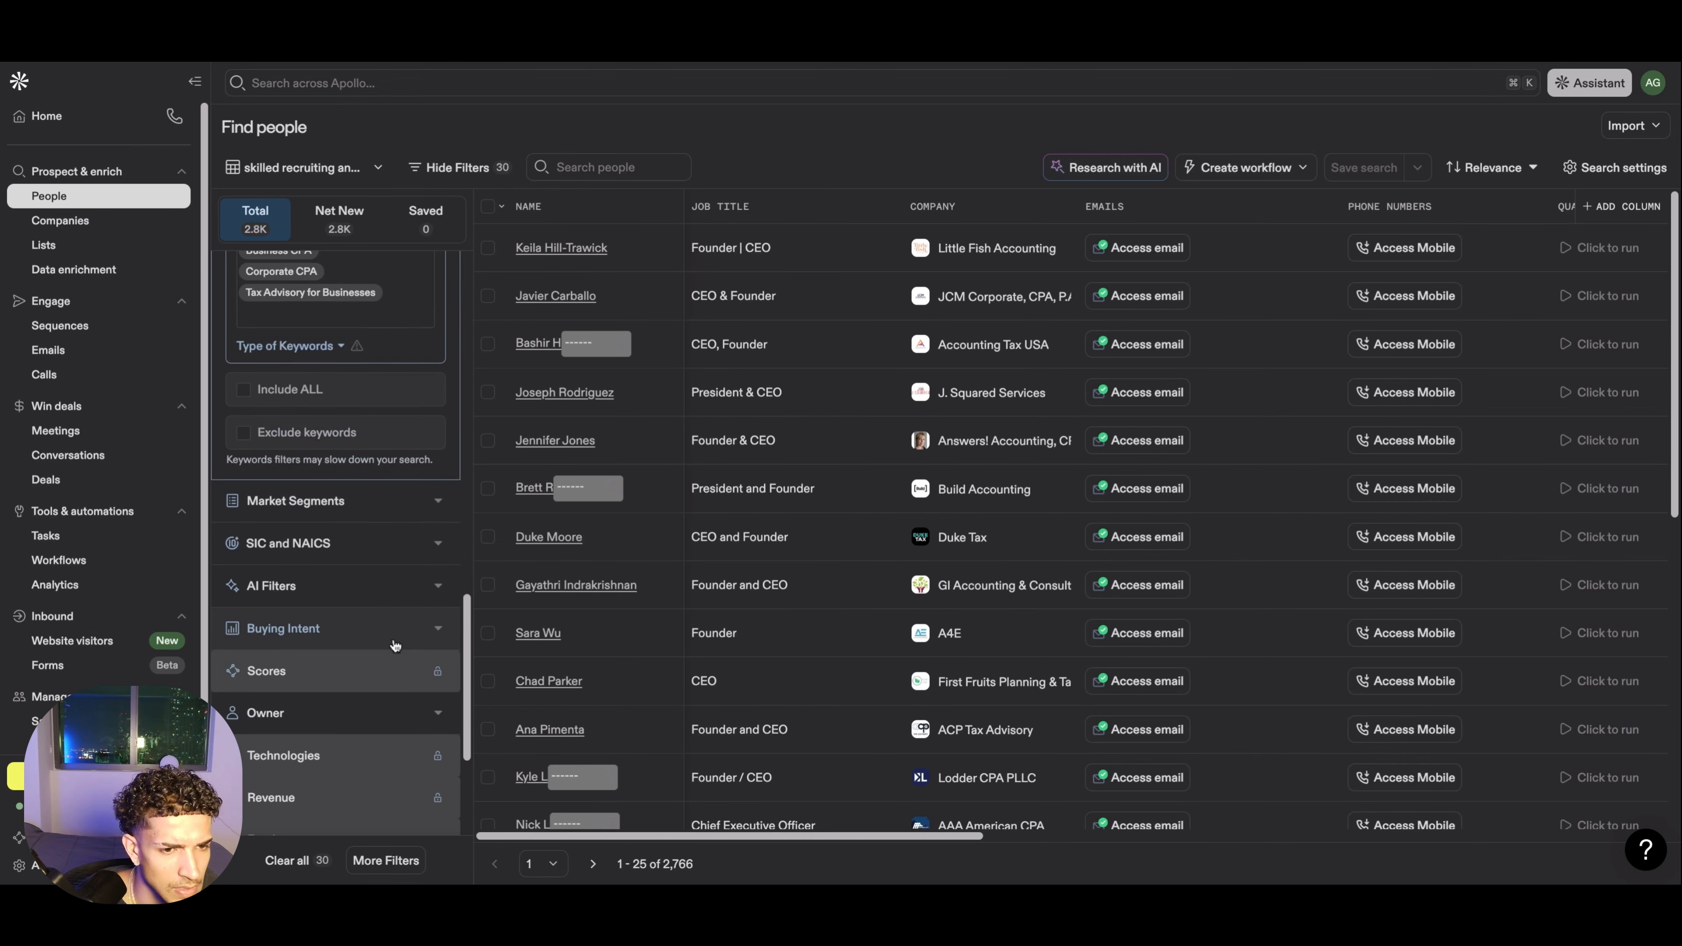
pyautogui.scroll(10, 395, 646)
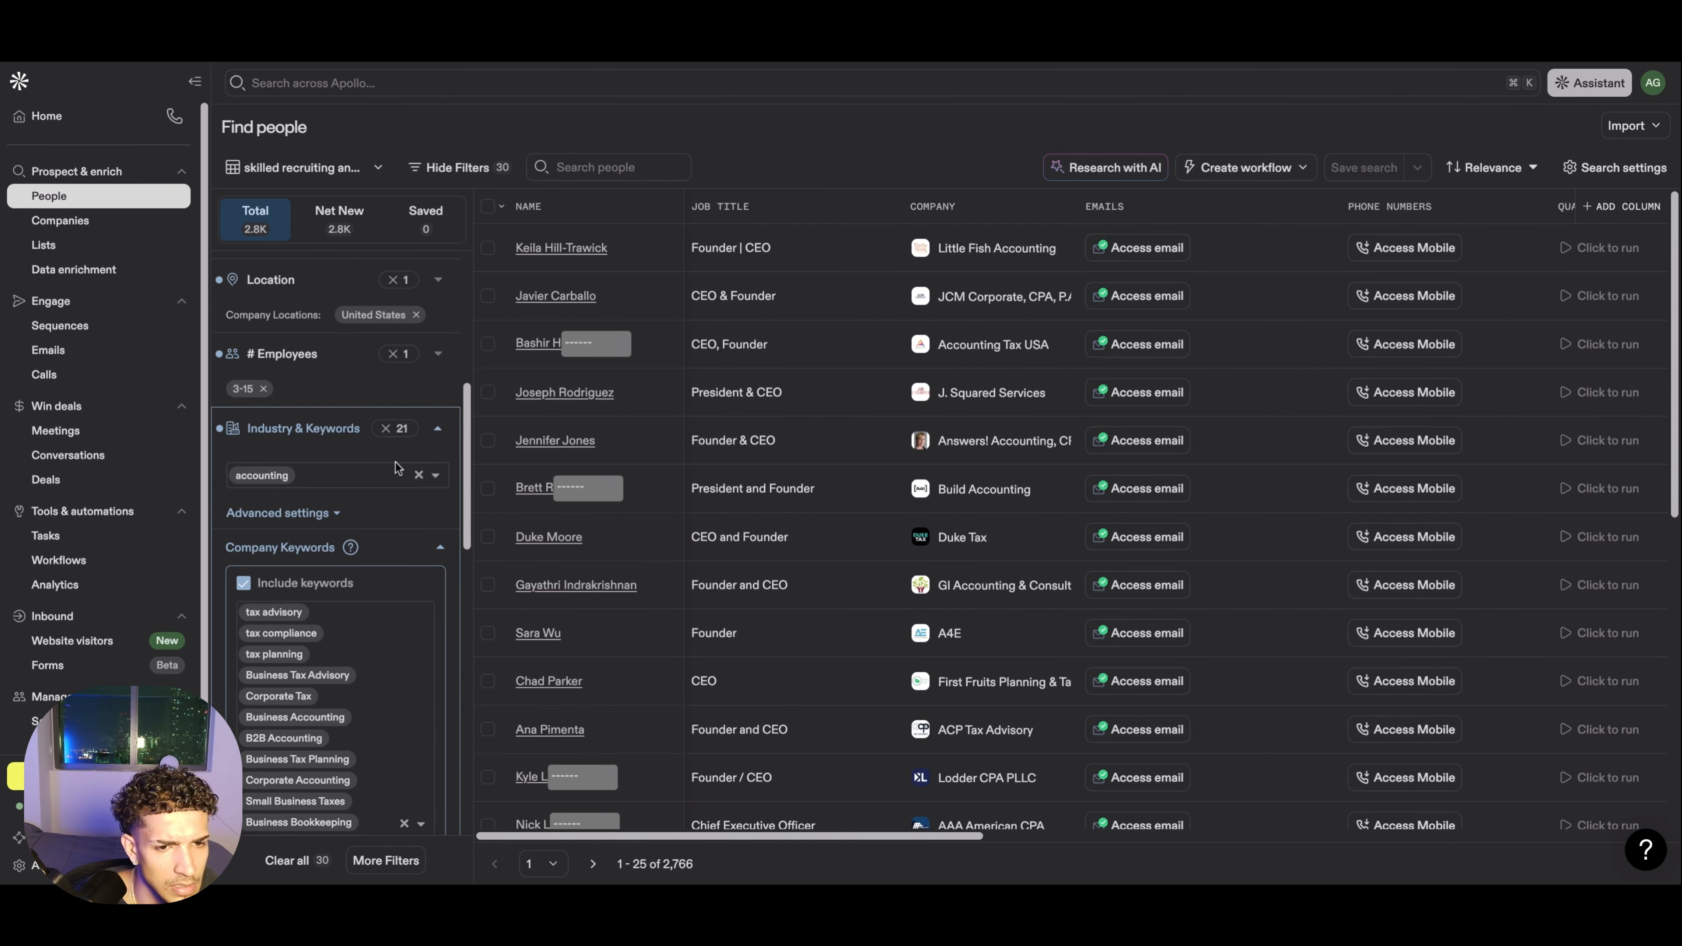
pyautogui.click(437, 429)
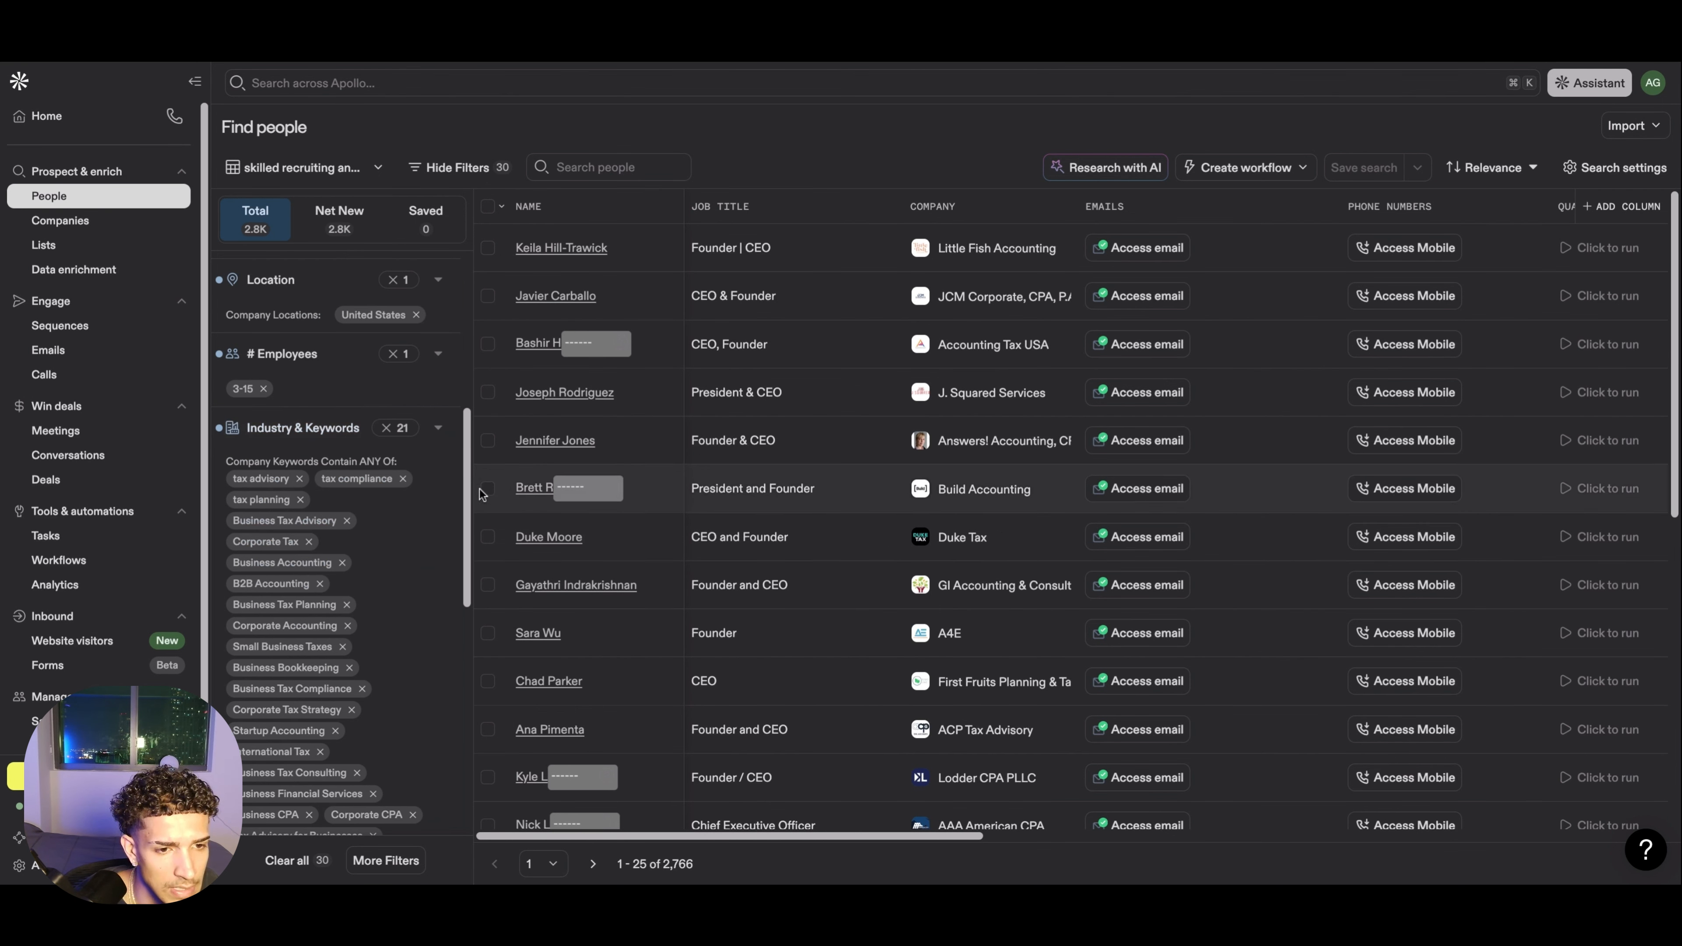
pyautogui.click(434, 430)
pyautogui.scroll(-6, 394, 676)
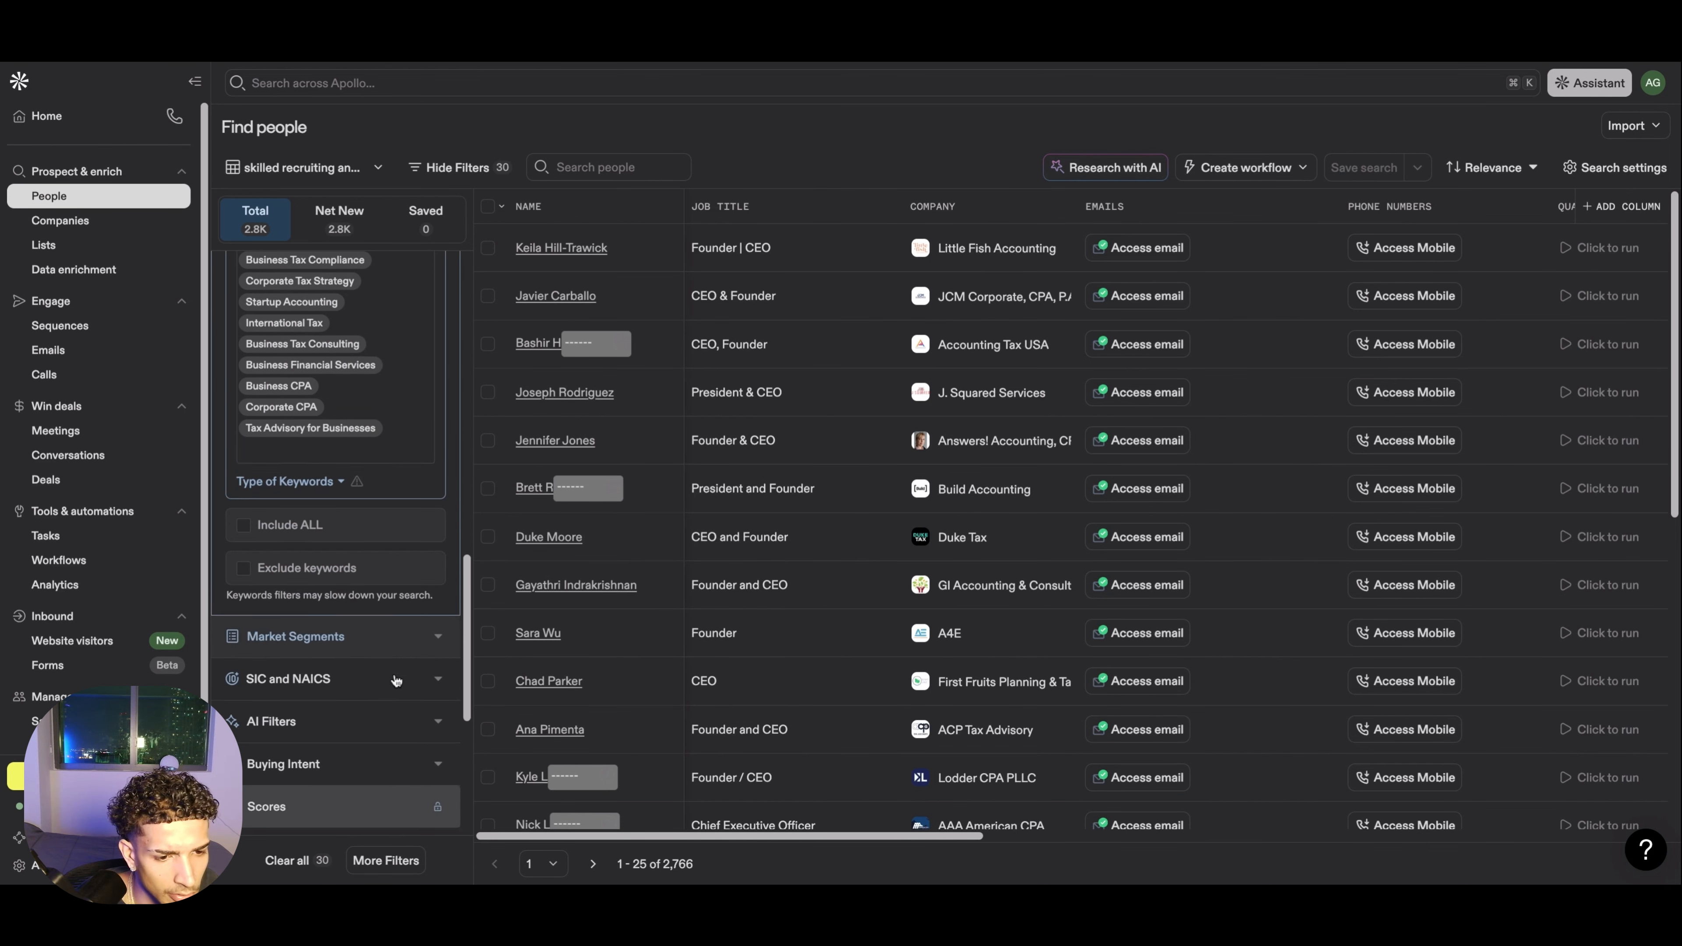
pyautogui.scroll(-3, 396, 680)
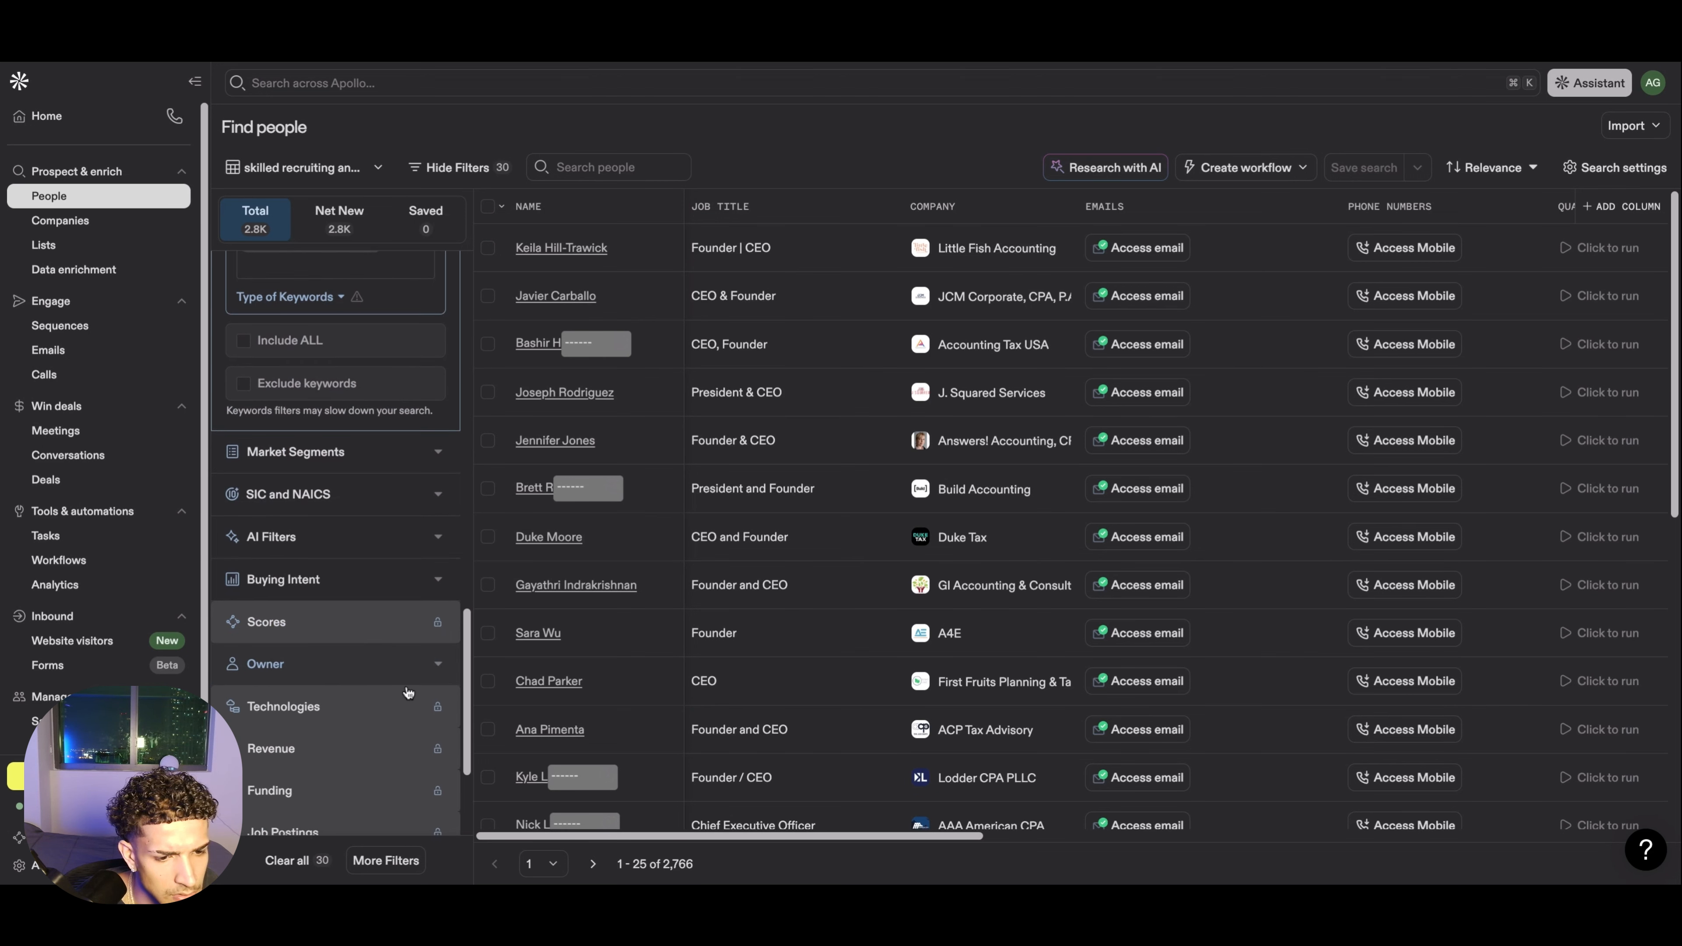
pyautogui.scroll(-3, 408, 693)
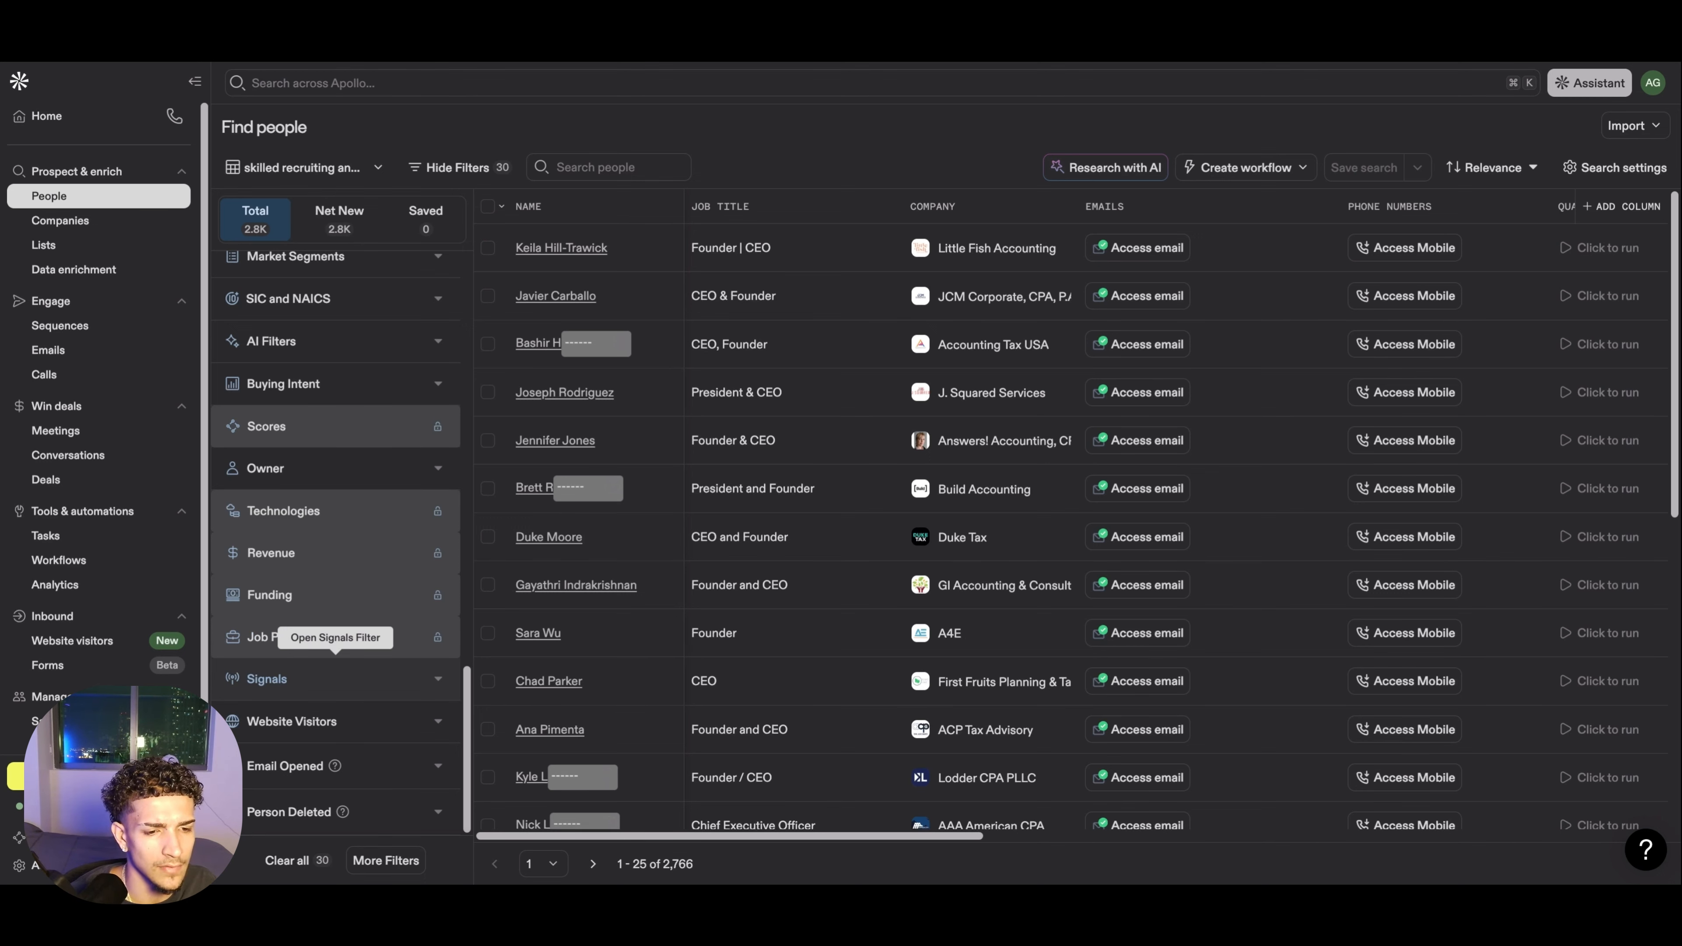
pyautogui.click(405, 864)
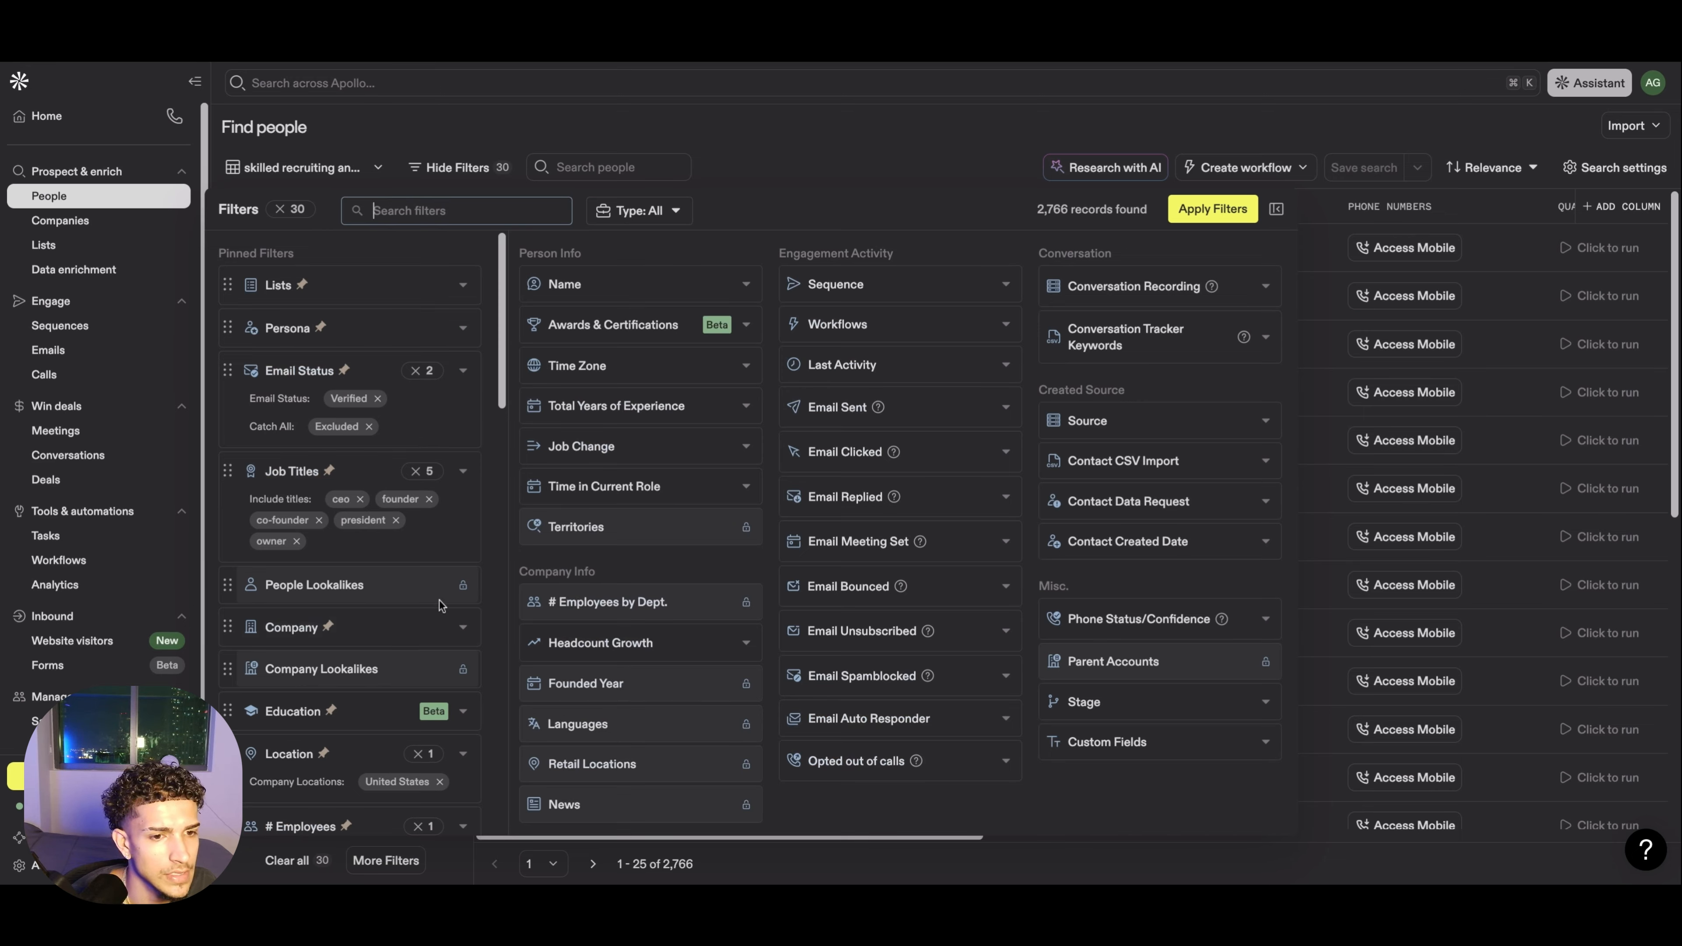
pyautogui.scroll(-1, 444, 584)
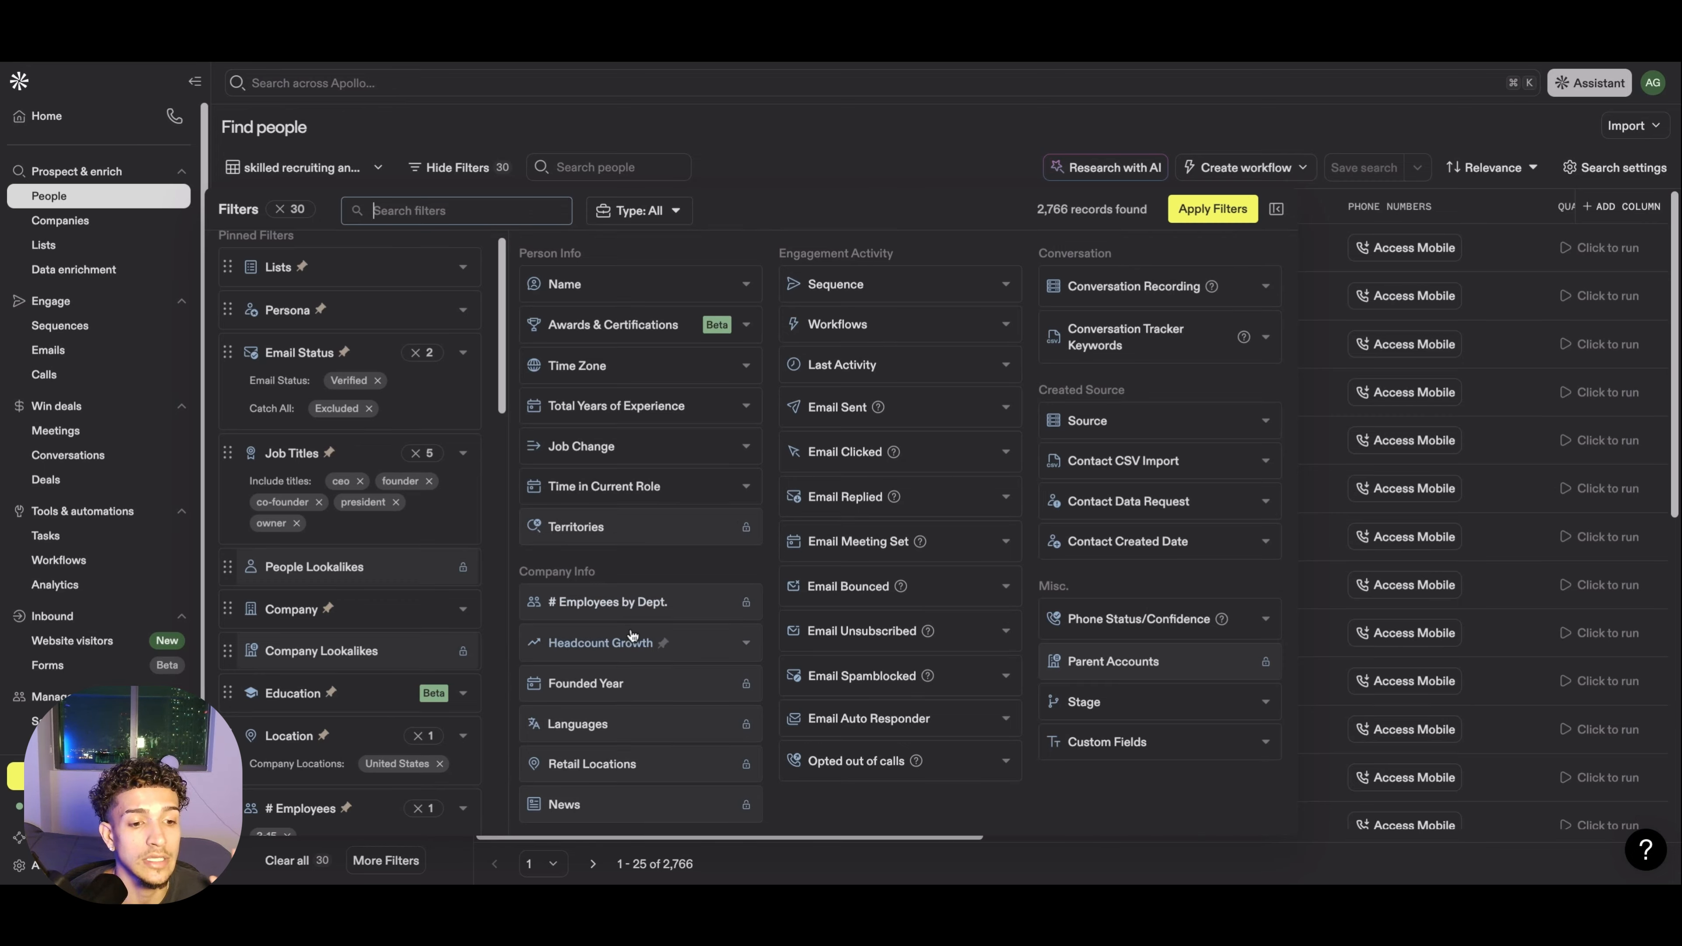
# Review the applied filters and included company keywords in the full filter overview, and close the overview to return to the results.
pyautogui.scroll(-5, 463, 600)
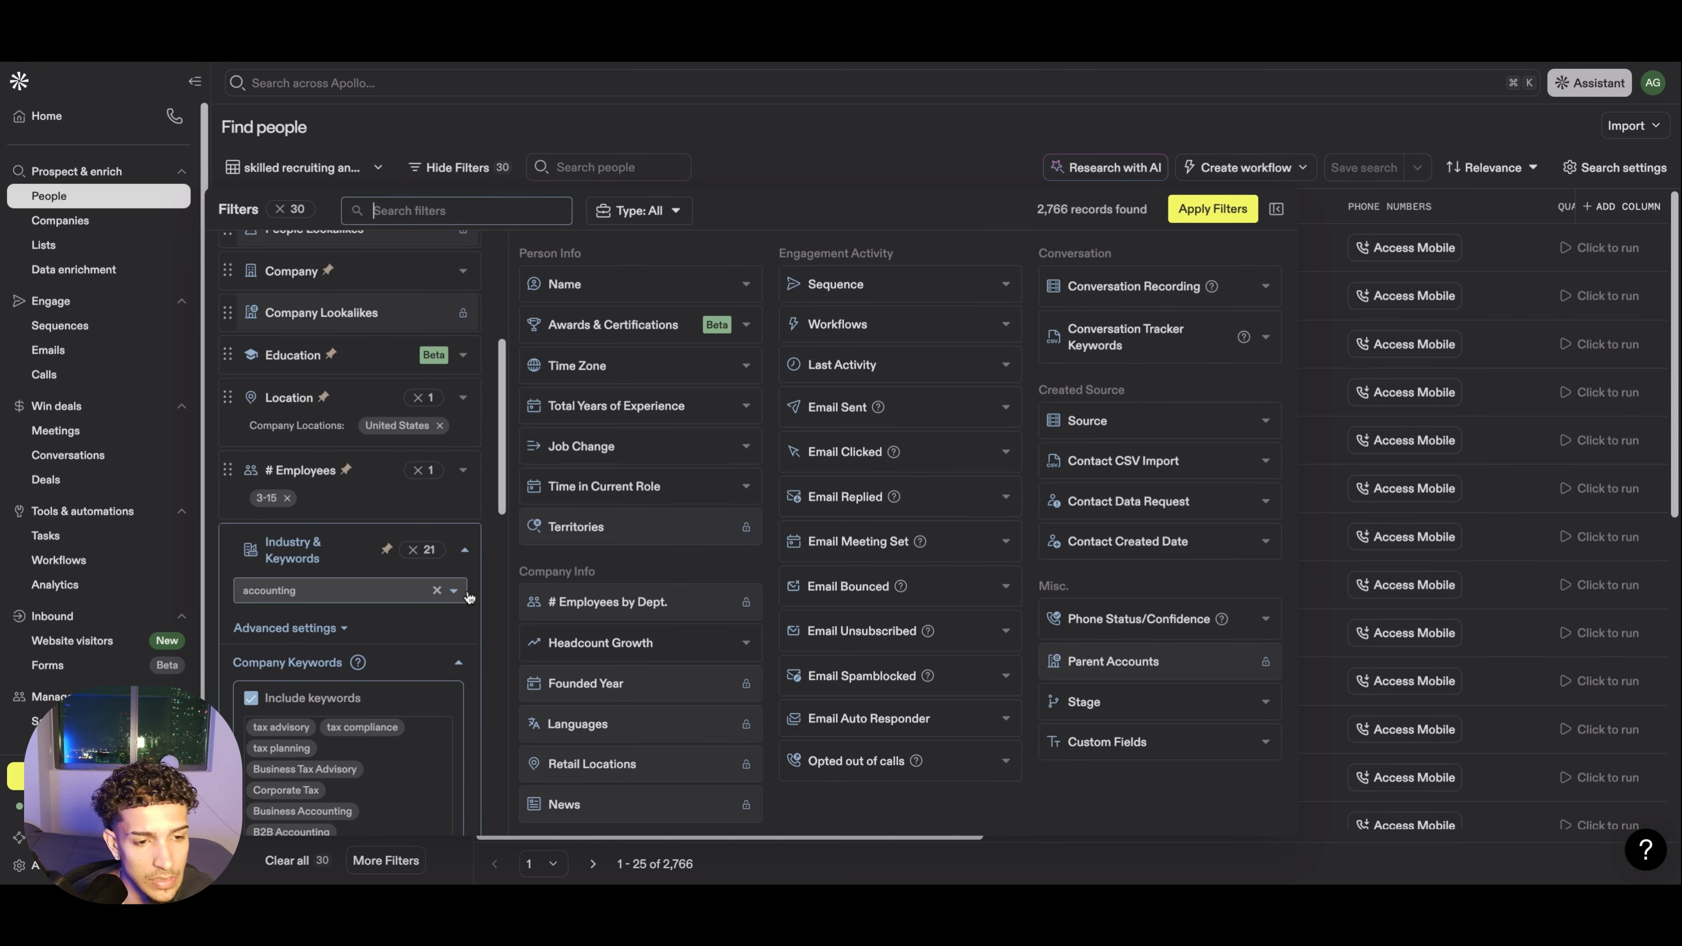
pyautogui.scroll(-2, 464, 600)
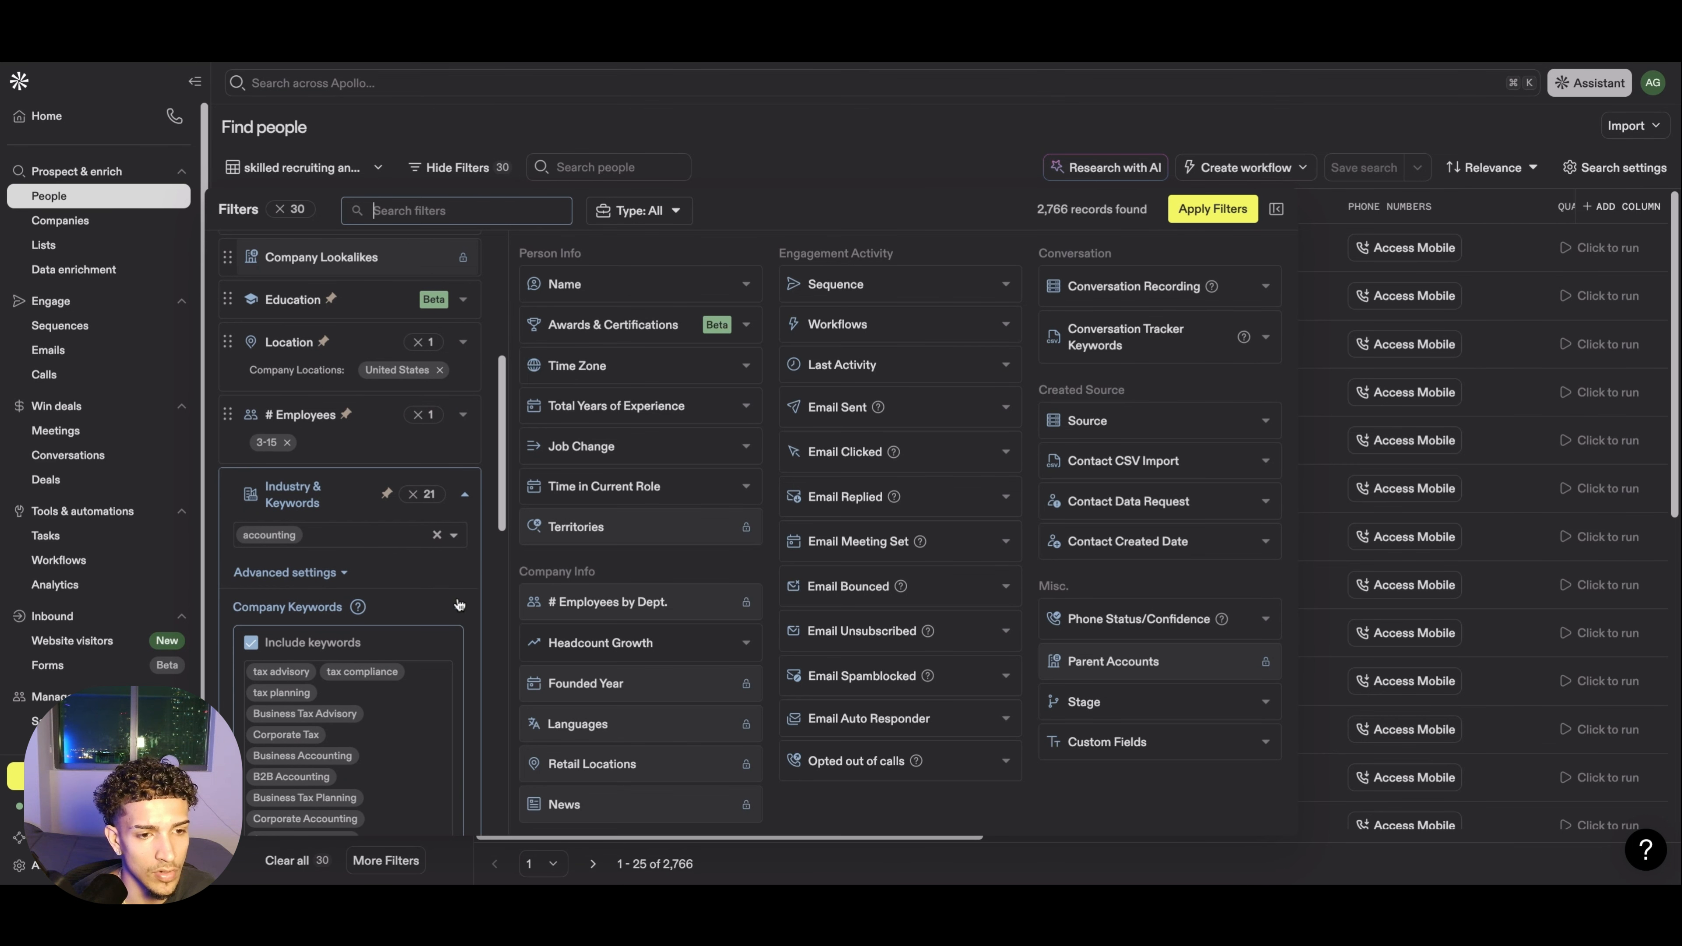
pyautogui.scroll(-4, 434, 617)
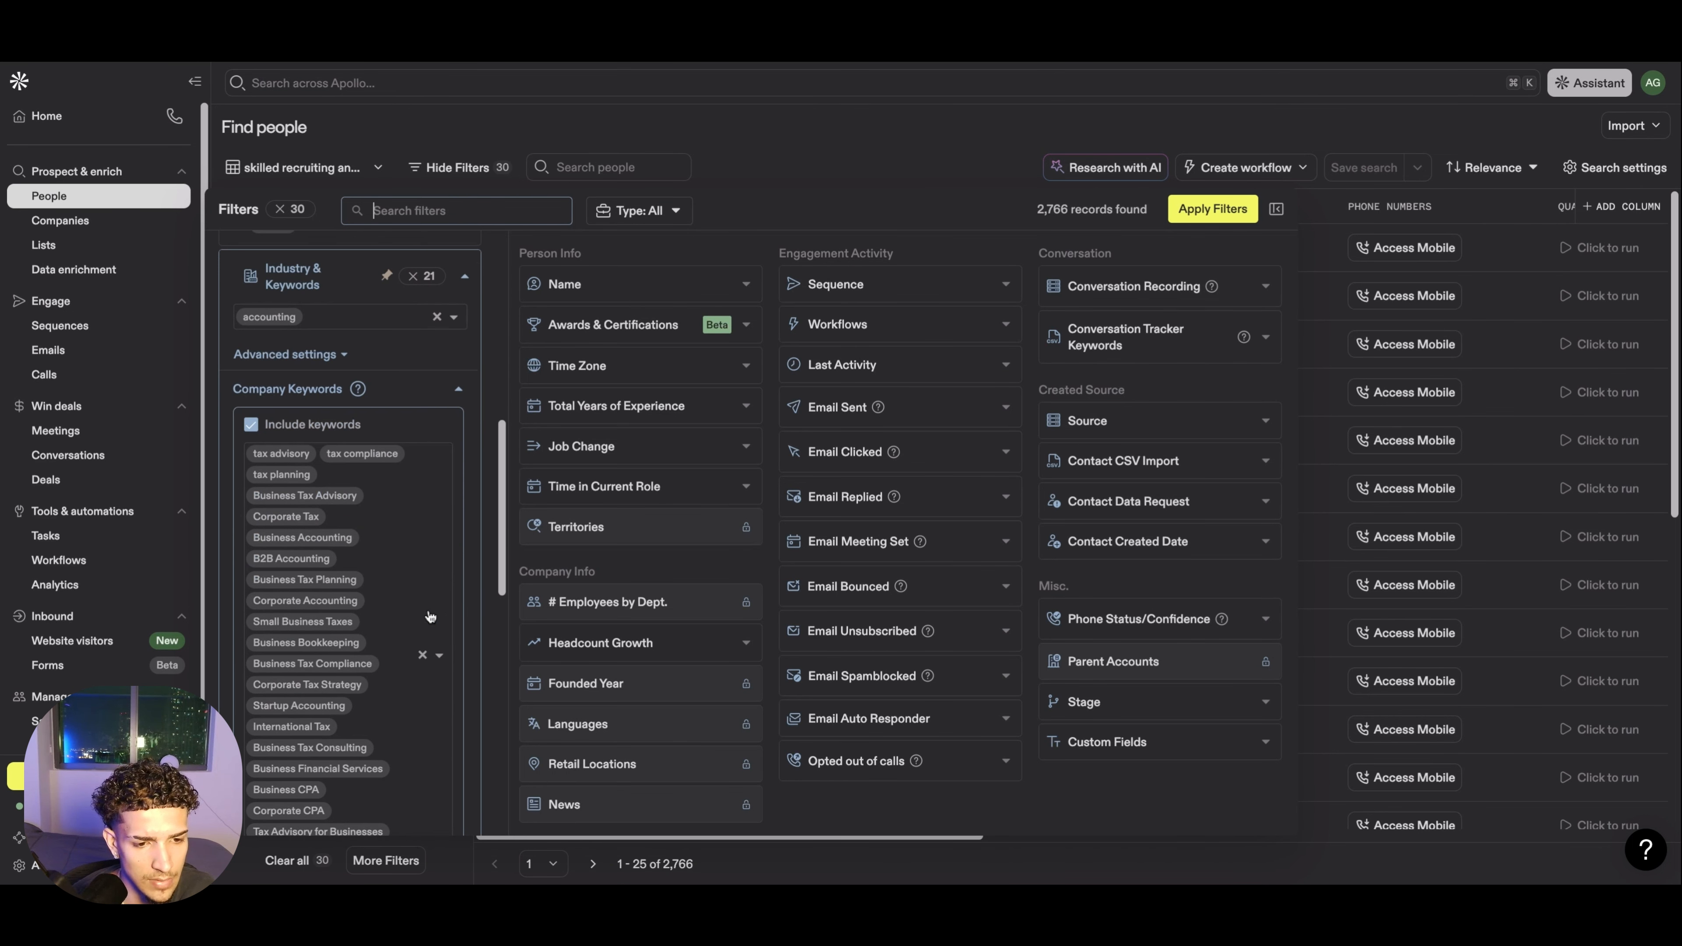
pyautogui.scroll(-4, 429, 617)
pyautogui.scroll(15, 427, 610)
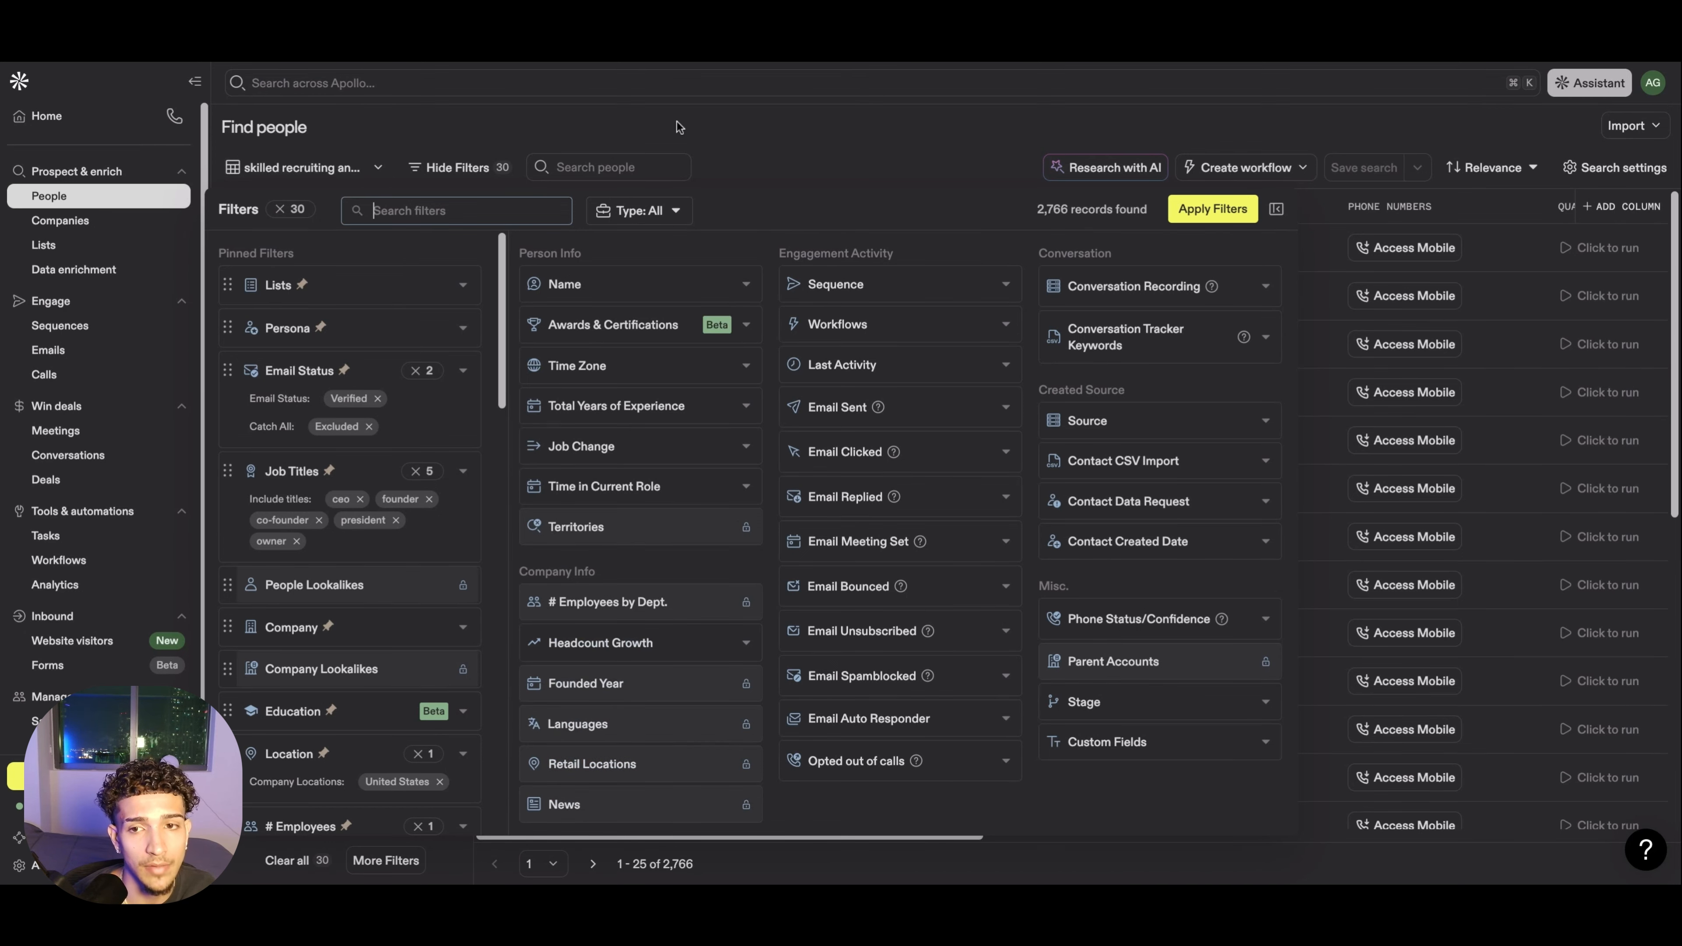
pyautogui.click(386, 860)
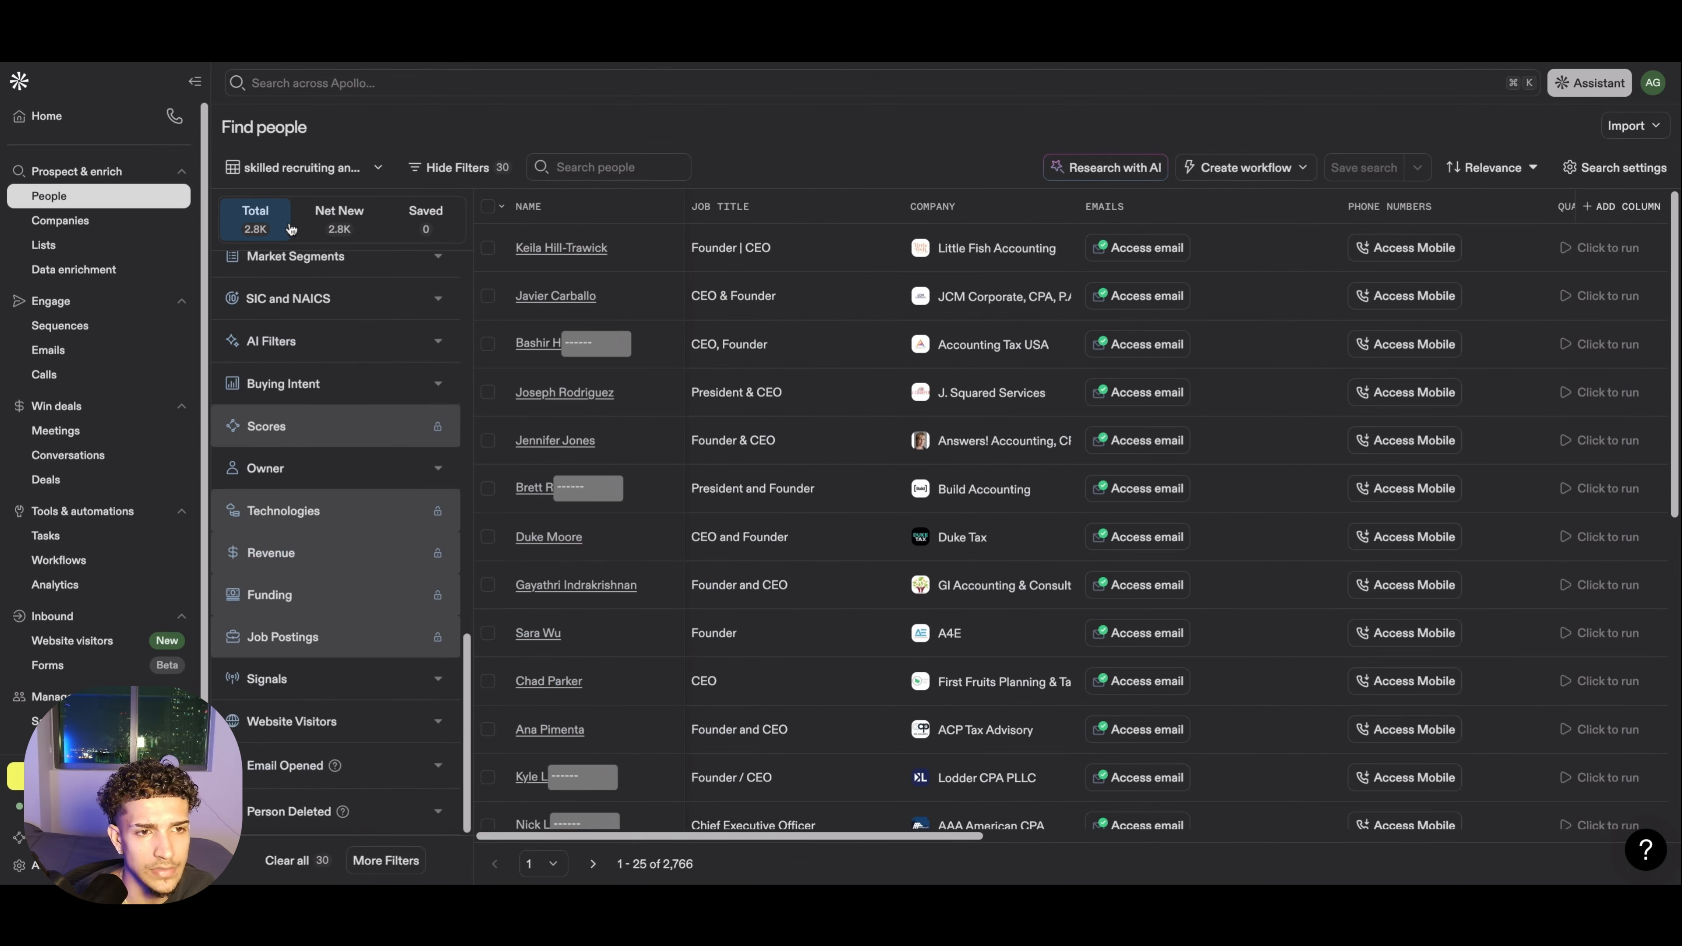
pyautogui.scroll(15, 397, 517)
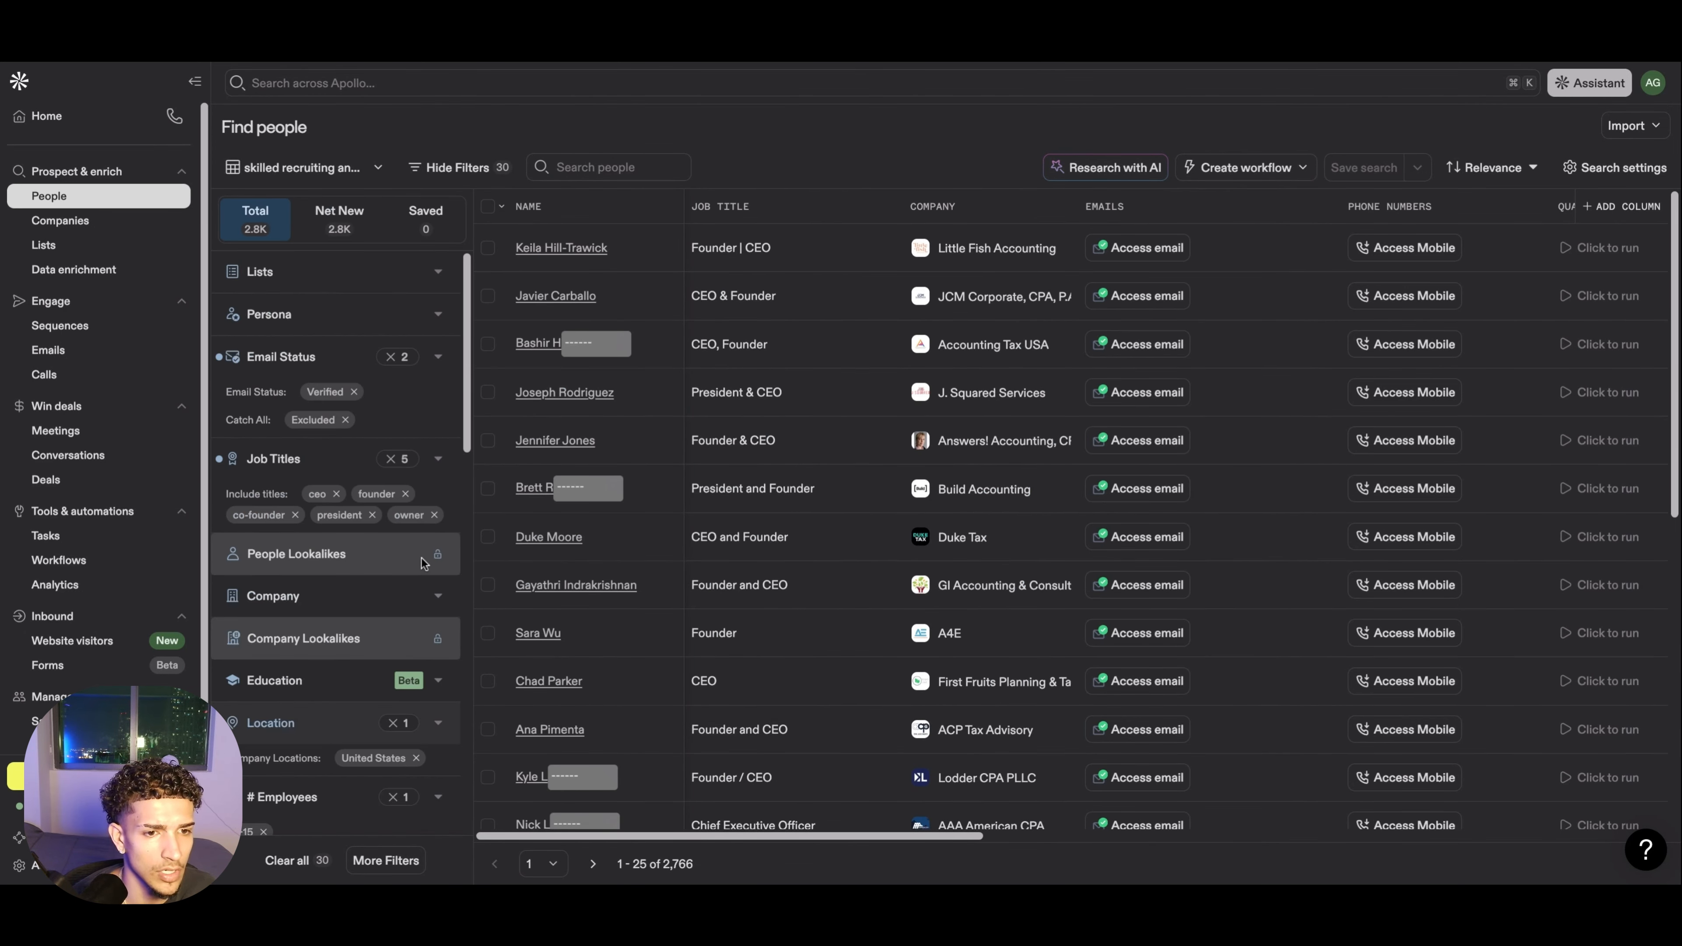
pyautogui.moveTo(432, 556)
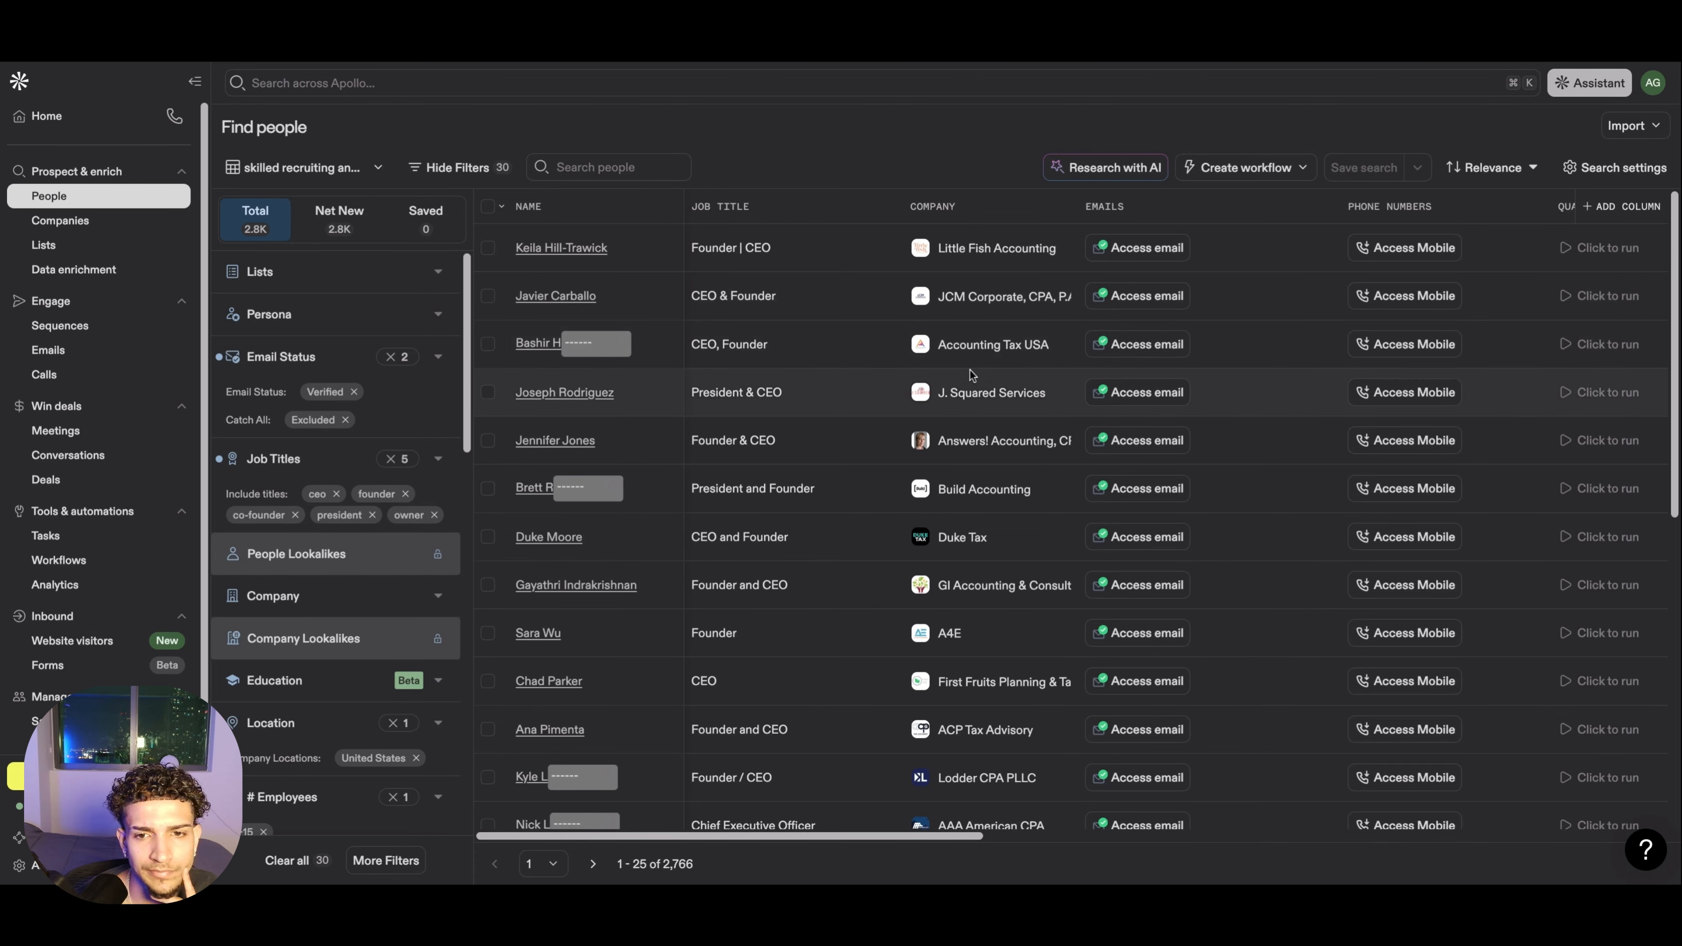
# Open the Accounting Tax USA company details from the results, check its number of employees and website link, and close them.
pyautogui.scroll(-1, 987, 378)
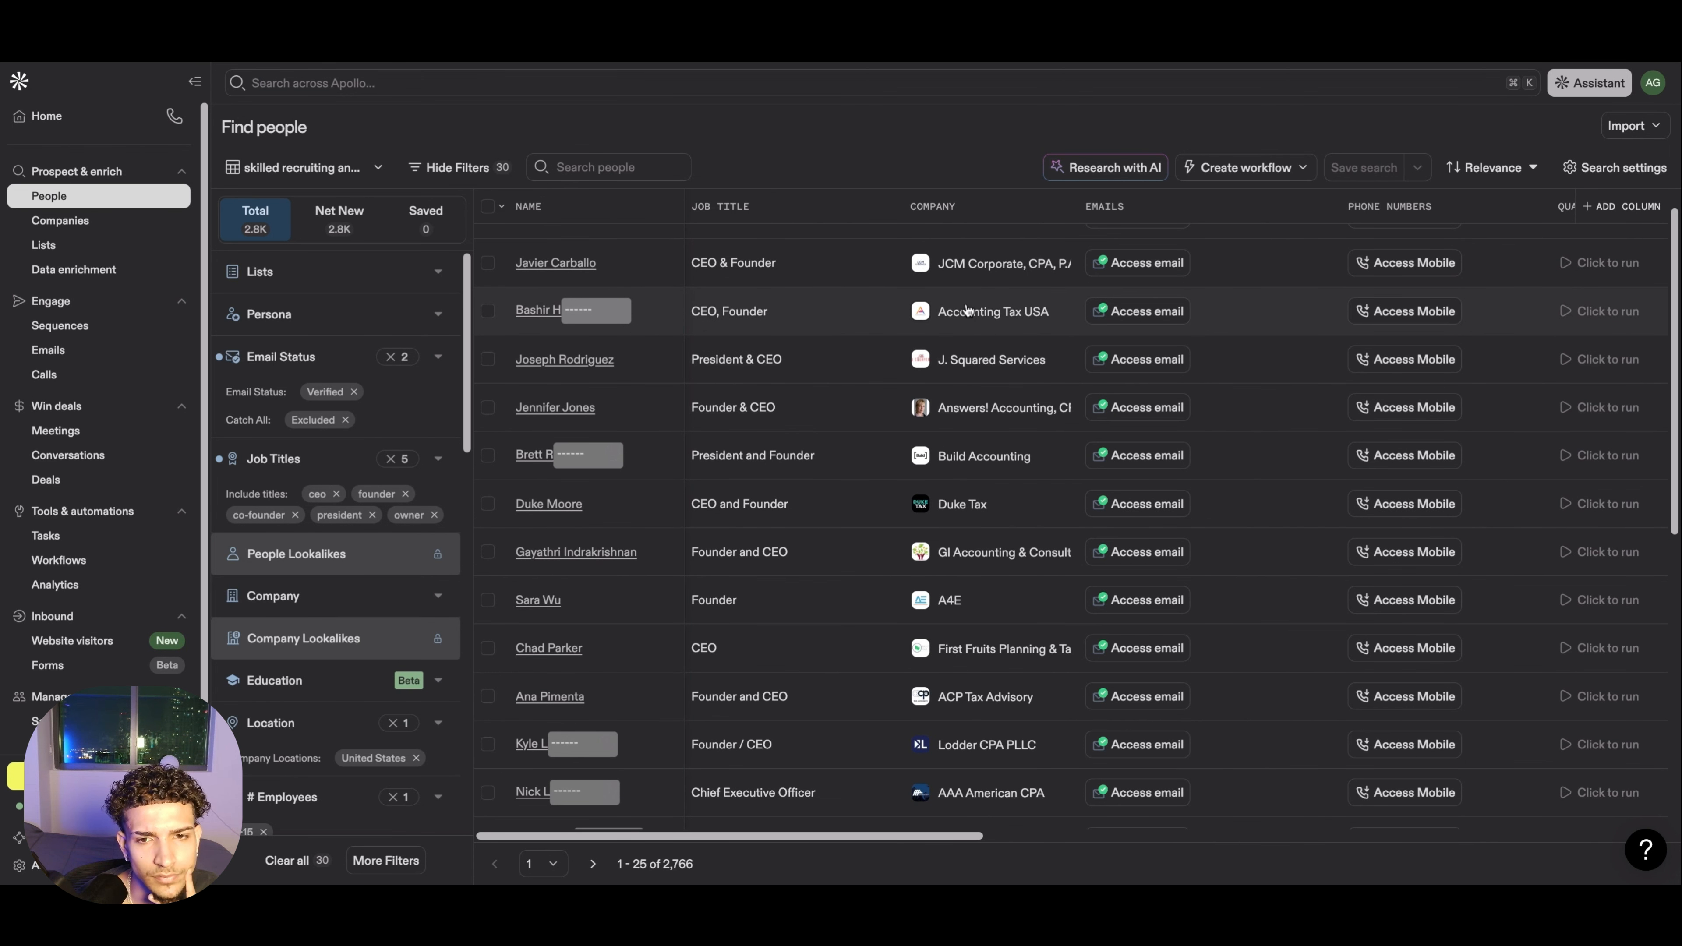
pyautogui.click(952, 322)
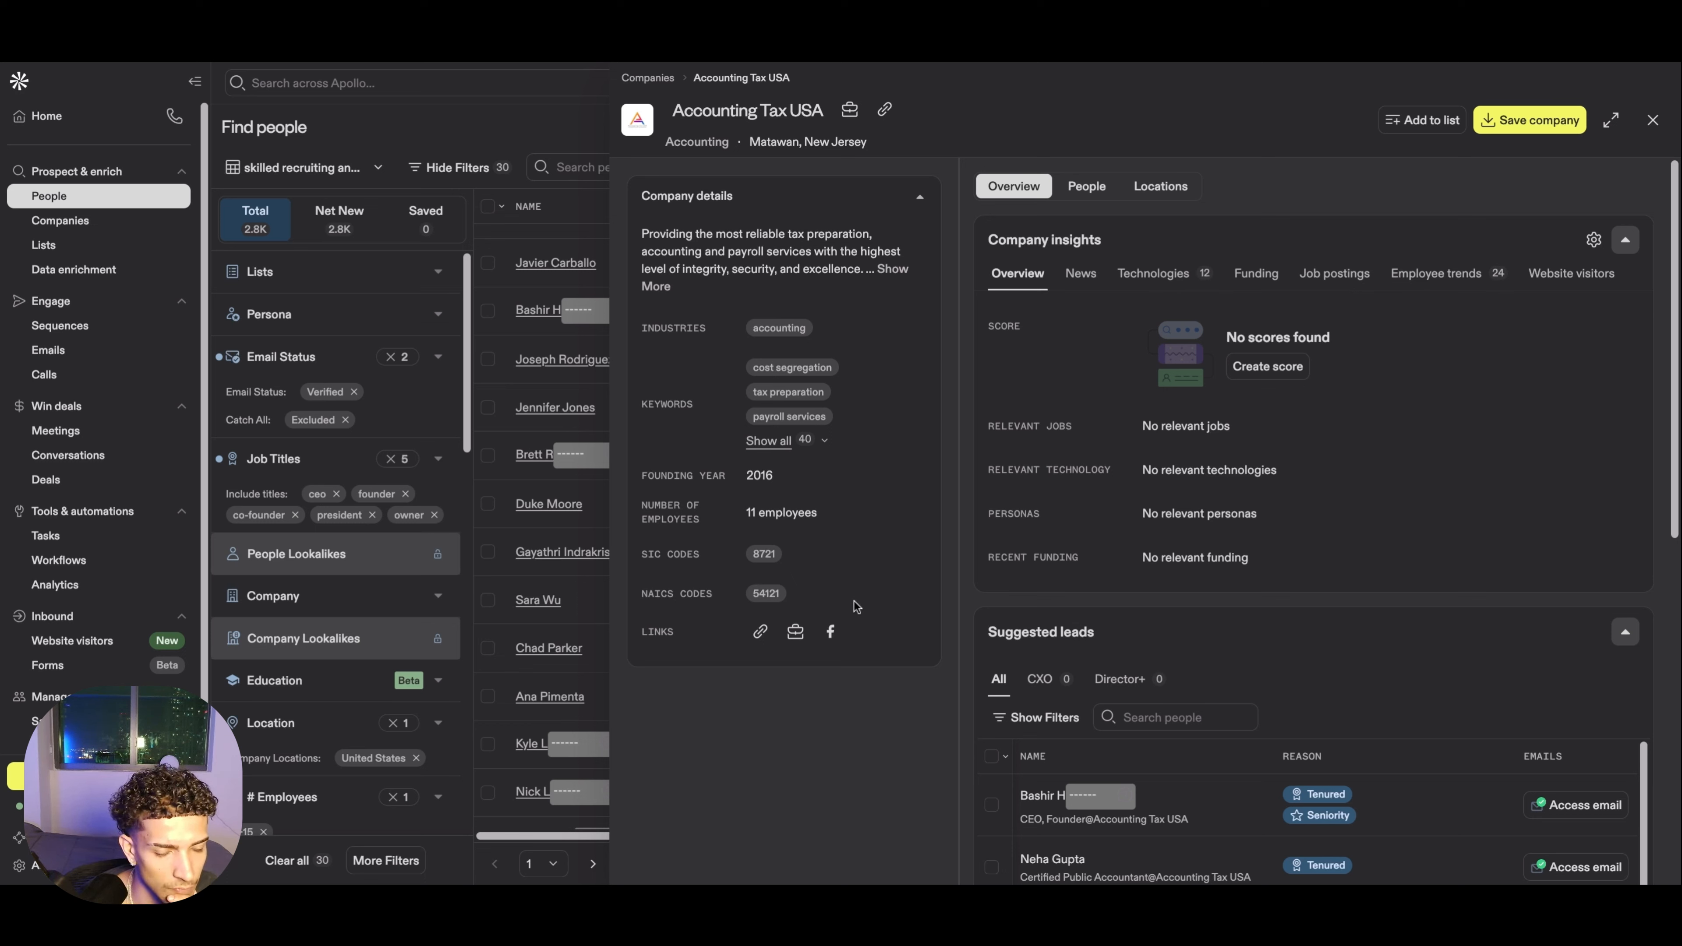
pyautogui.moveTo(747, 513); pyautogui.dragTo(823, 518)
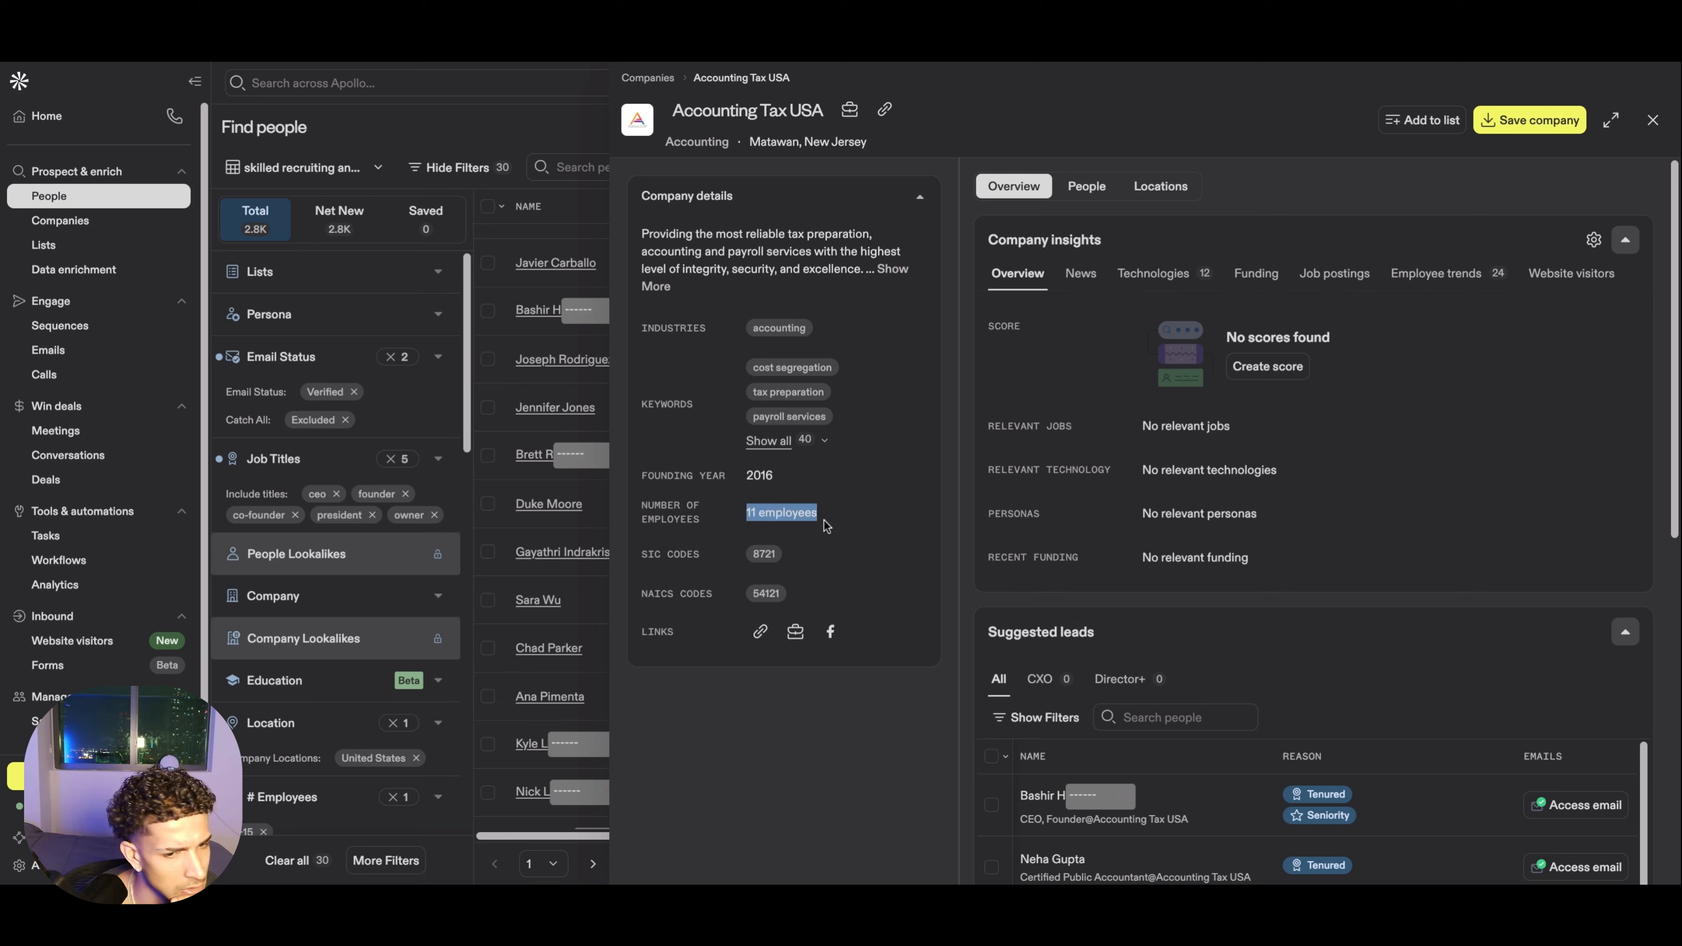
pyautogui.click(830, 529)
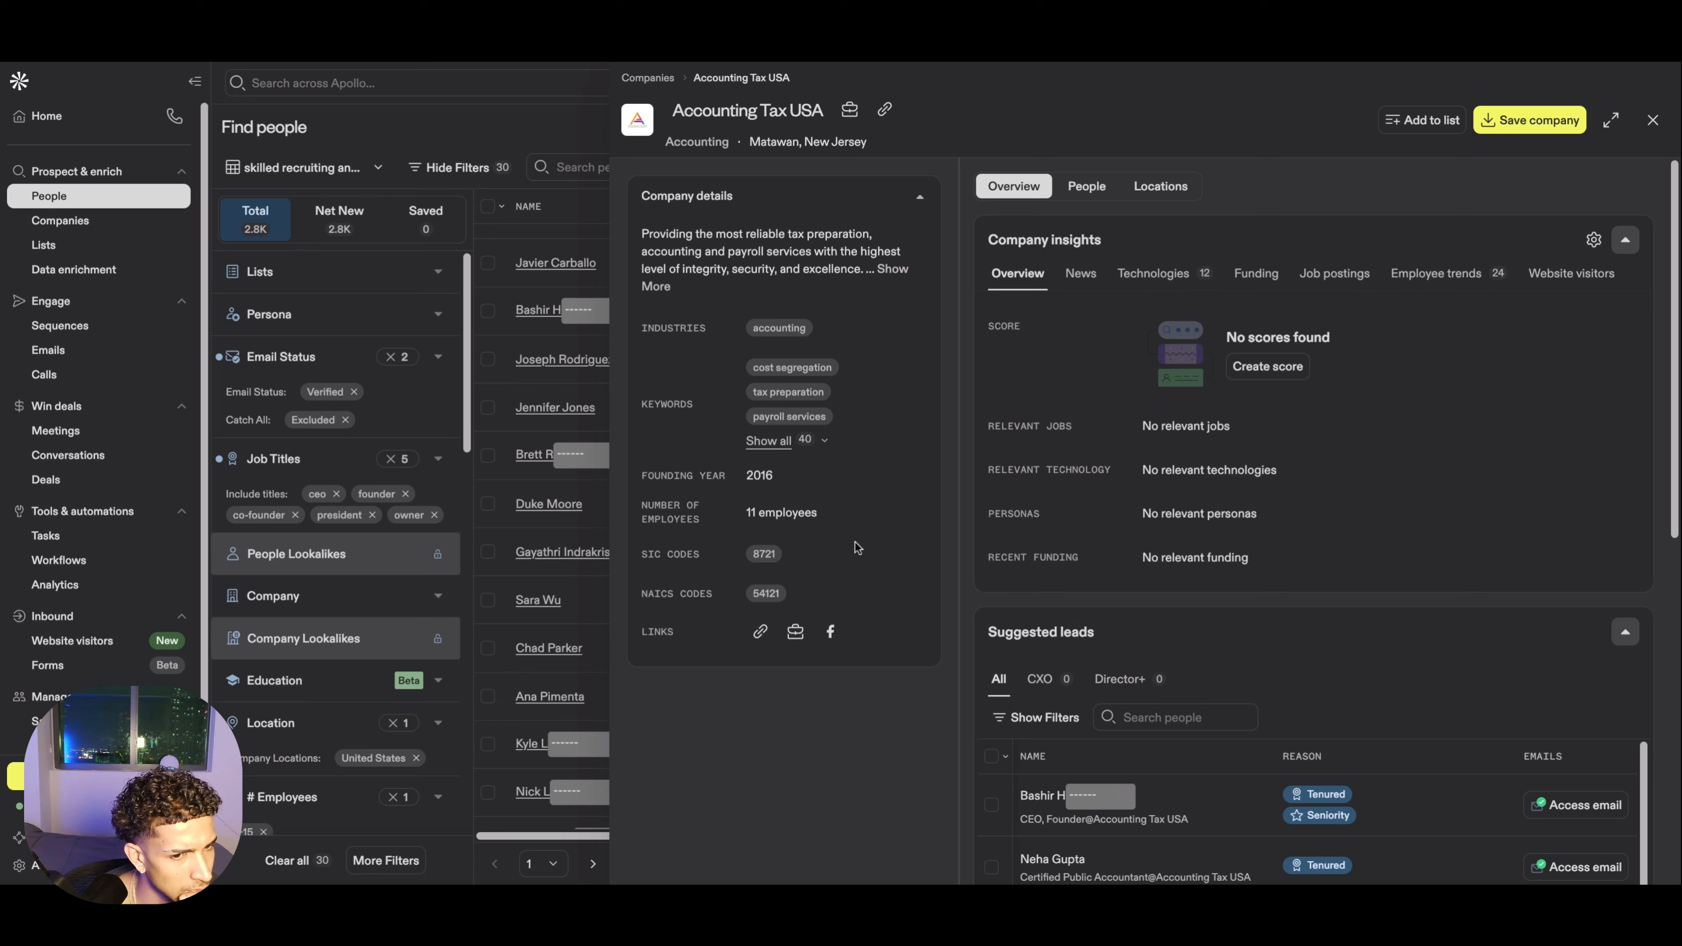
pyautogui.click(764, 634)
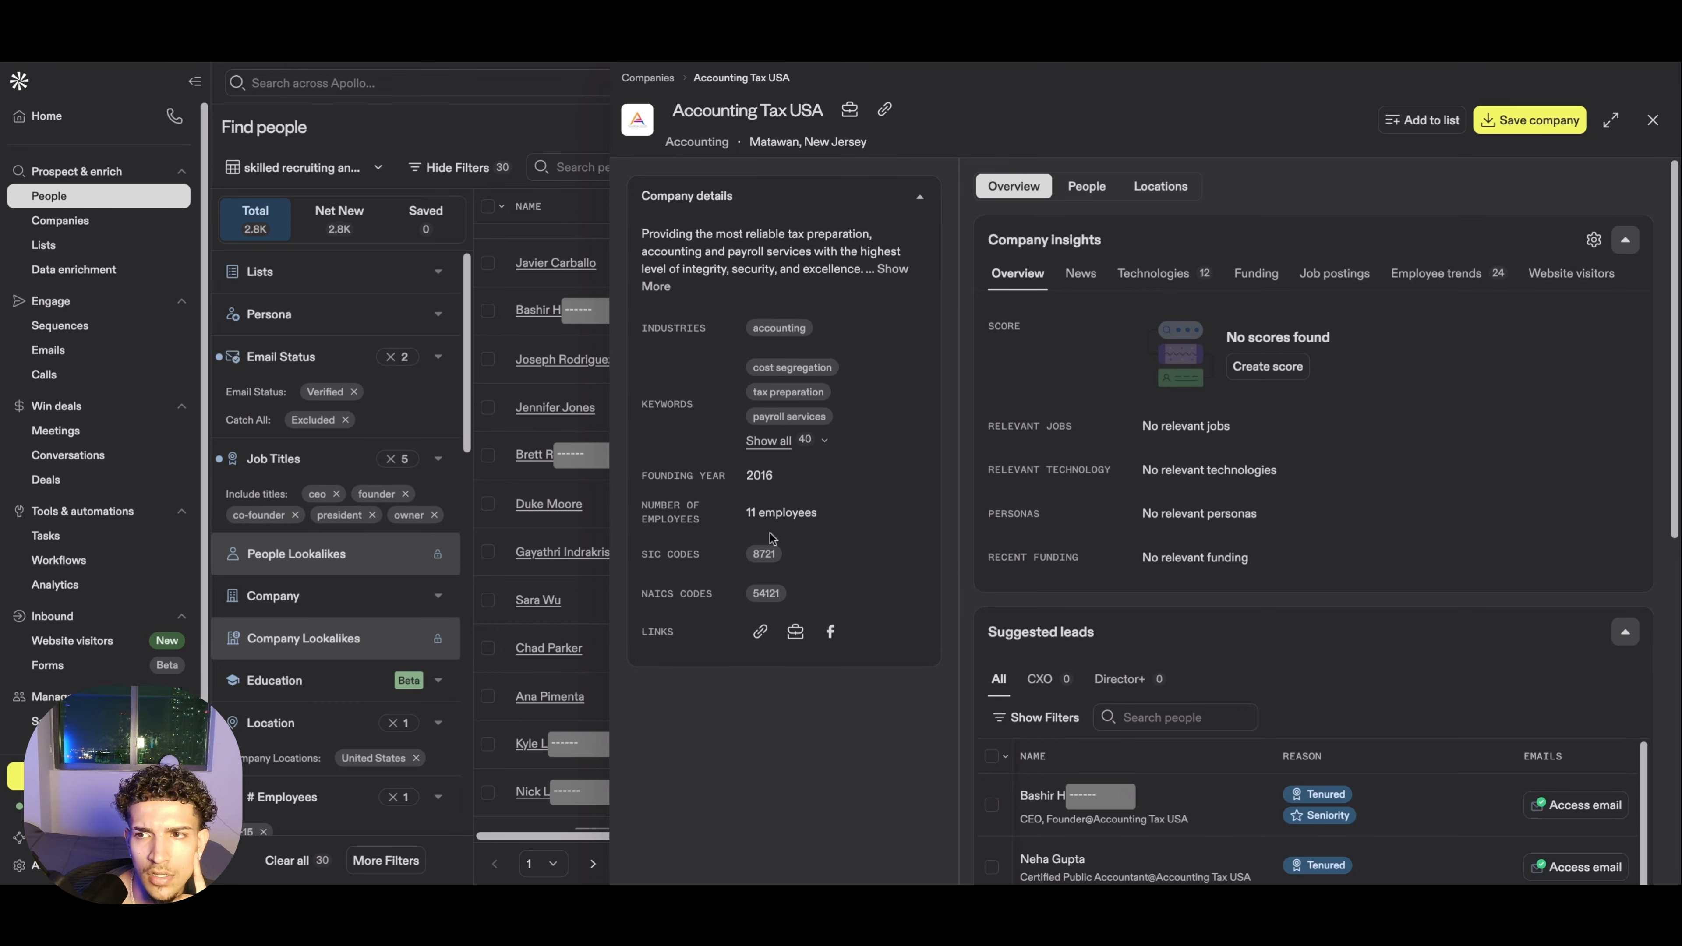
pyautogui.click(1651, 121)
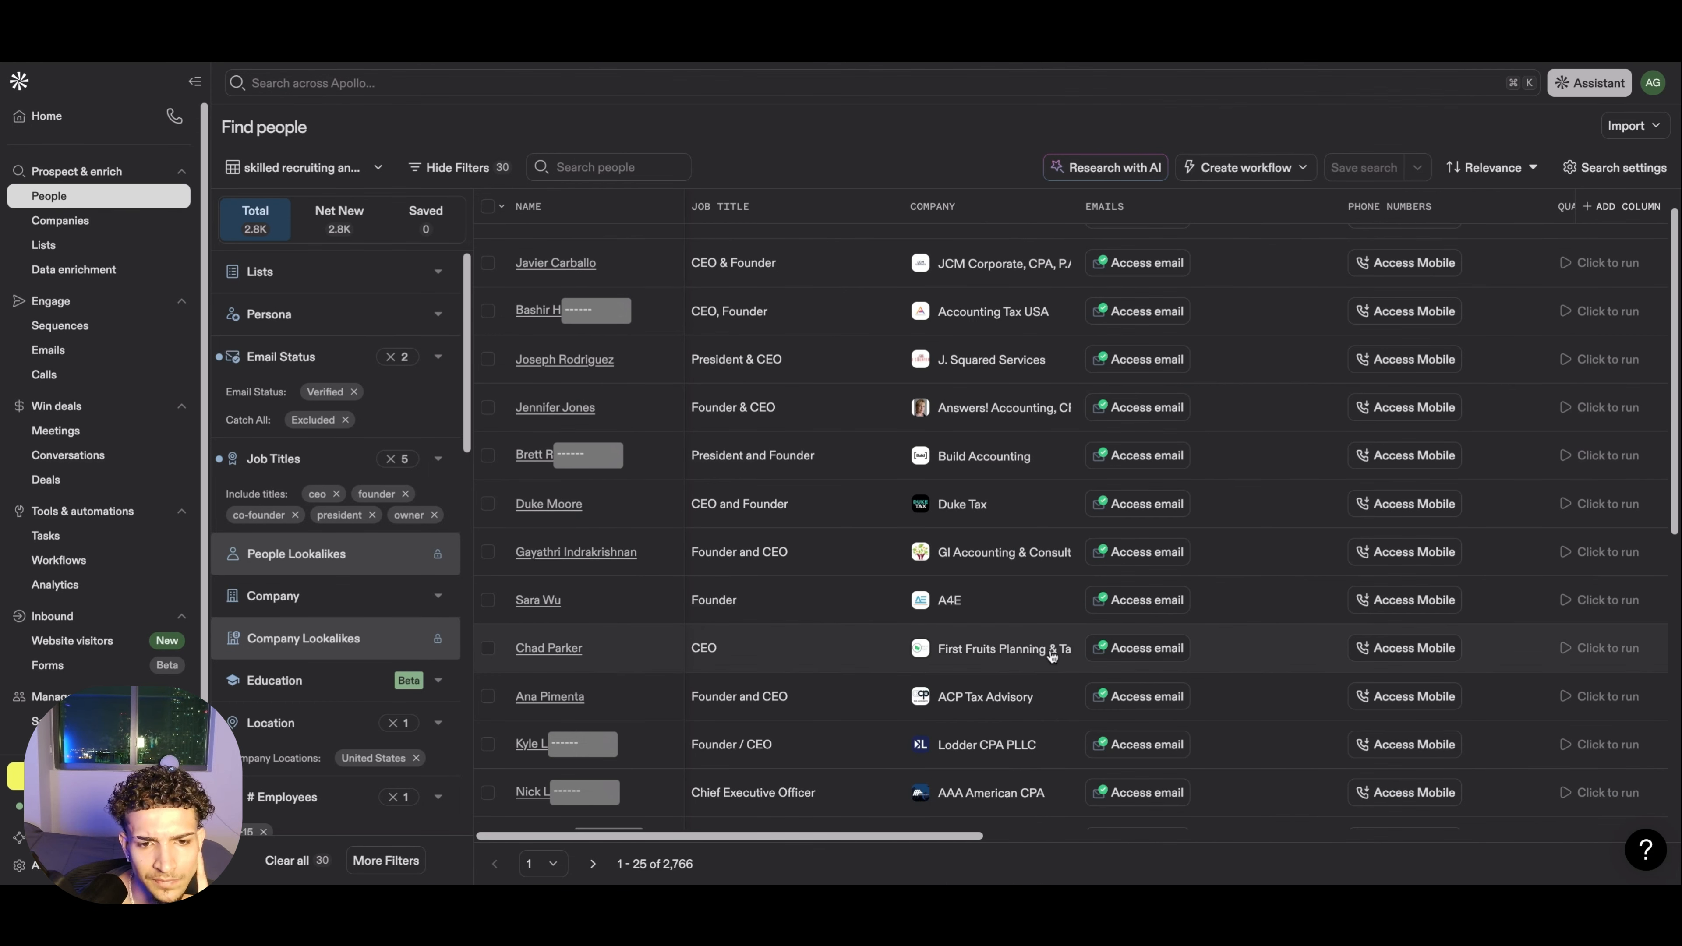
# Browse the people results, inspect the company details of GI Accounting & Consulting, PC, and close them.
pyautogui.scroll(-3, 1050, 656)
pyautogui.scroll(3, 929, 474)
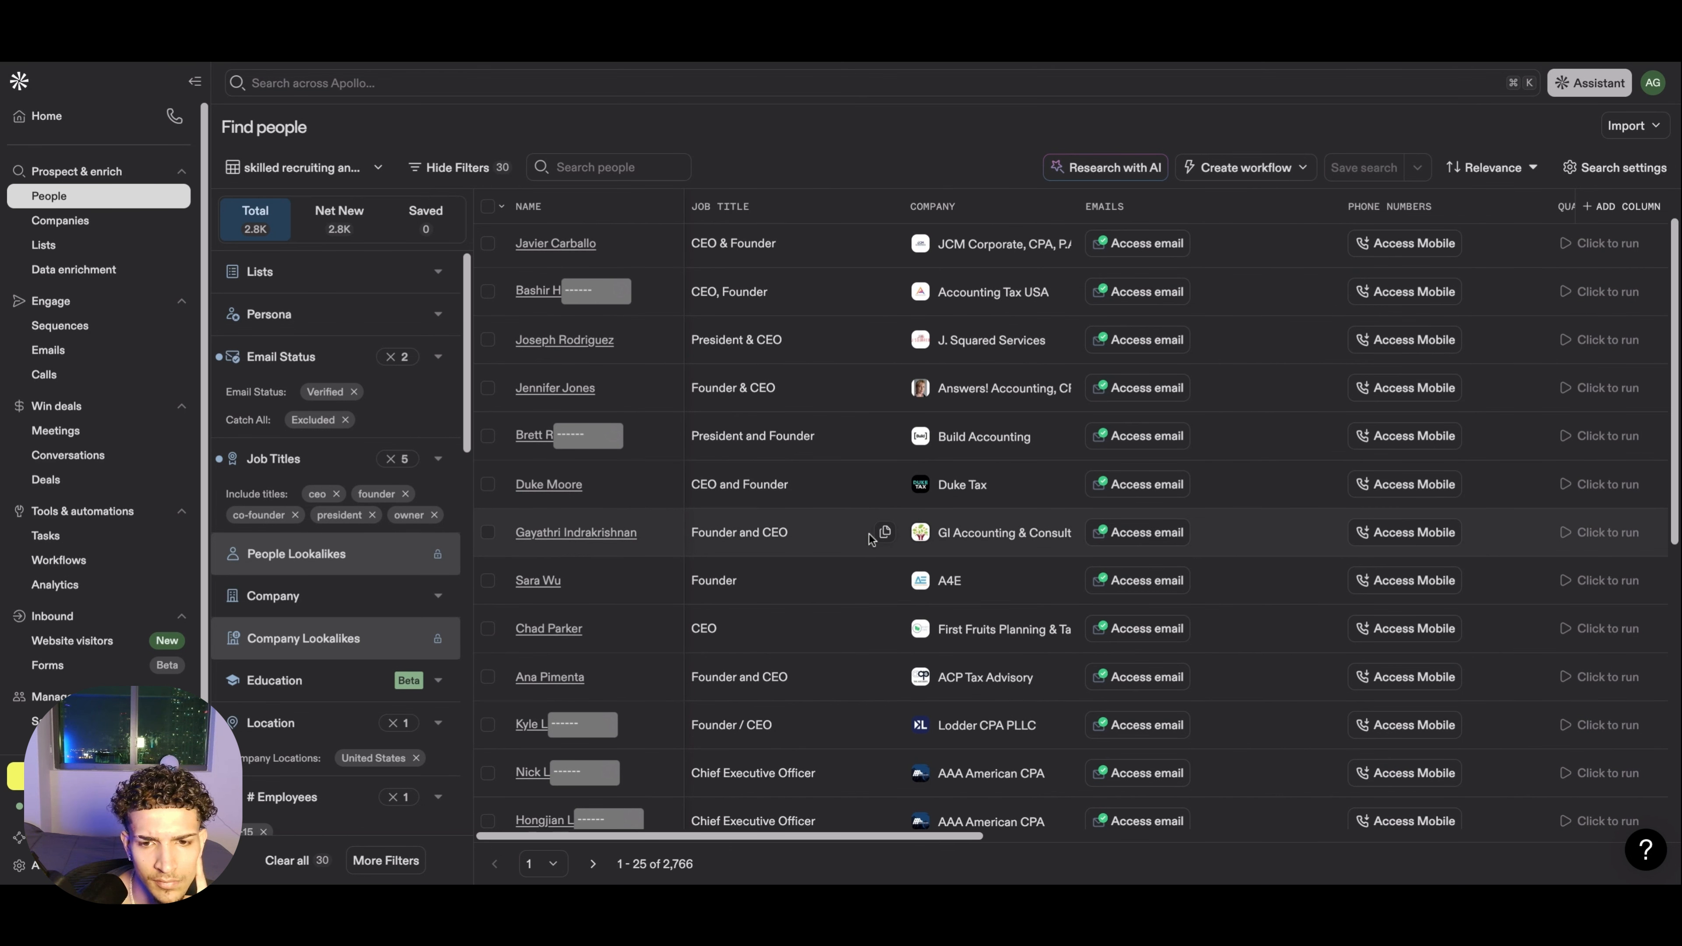
pyautogui.click(994, 533)
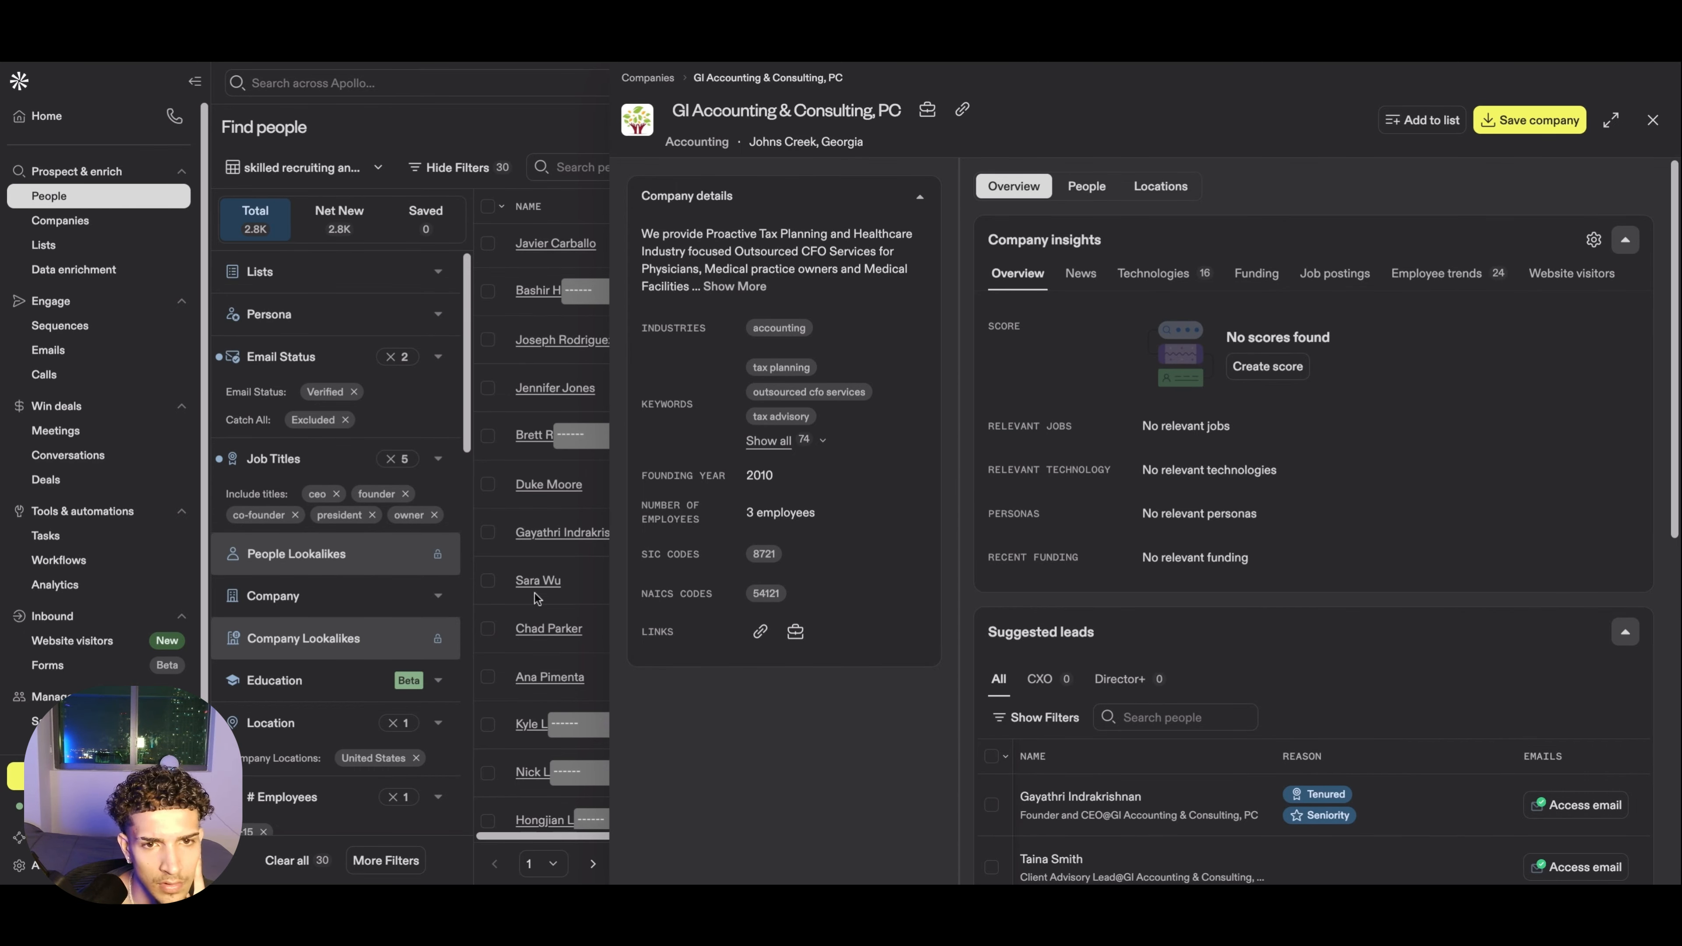
pyautogui.click(1653, 120)
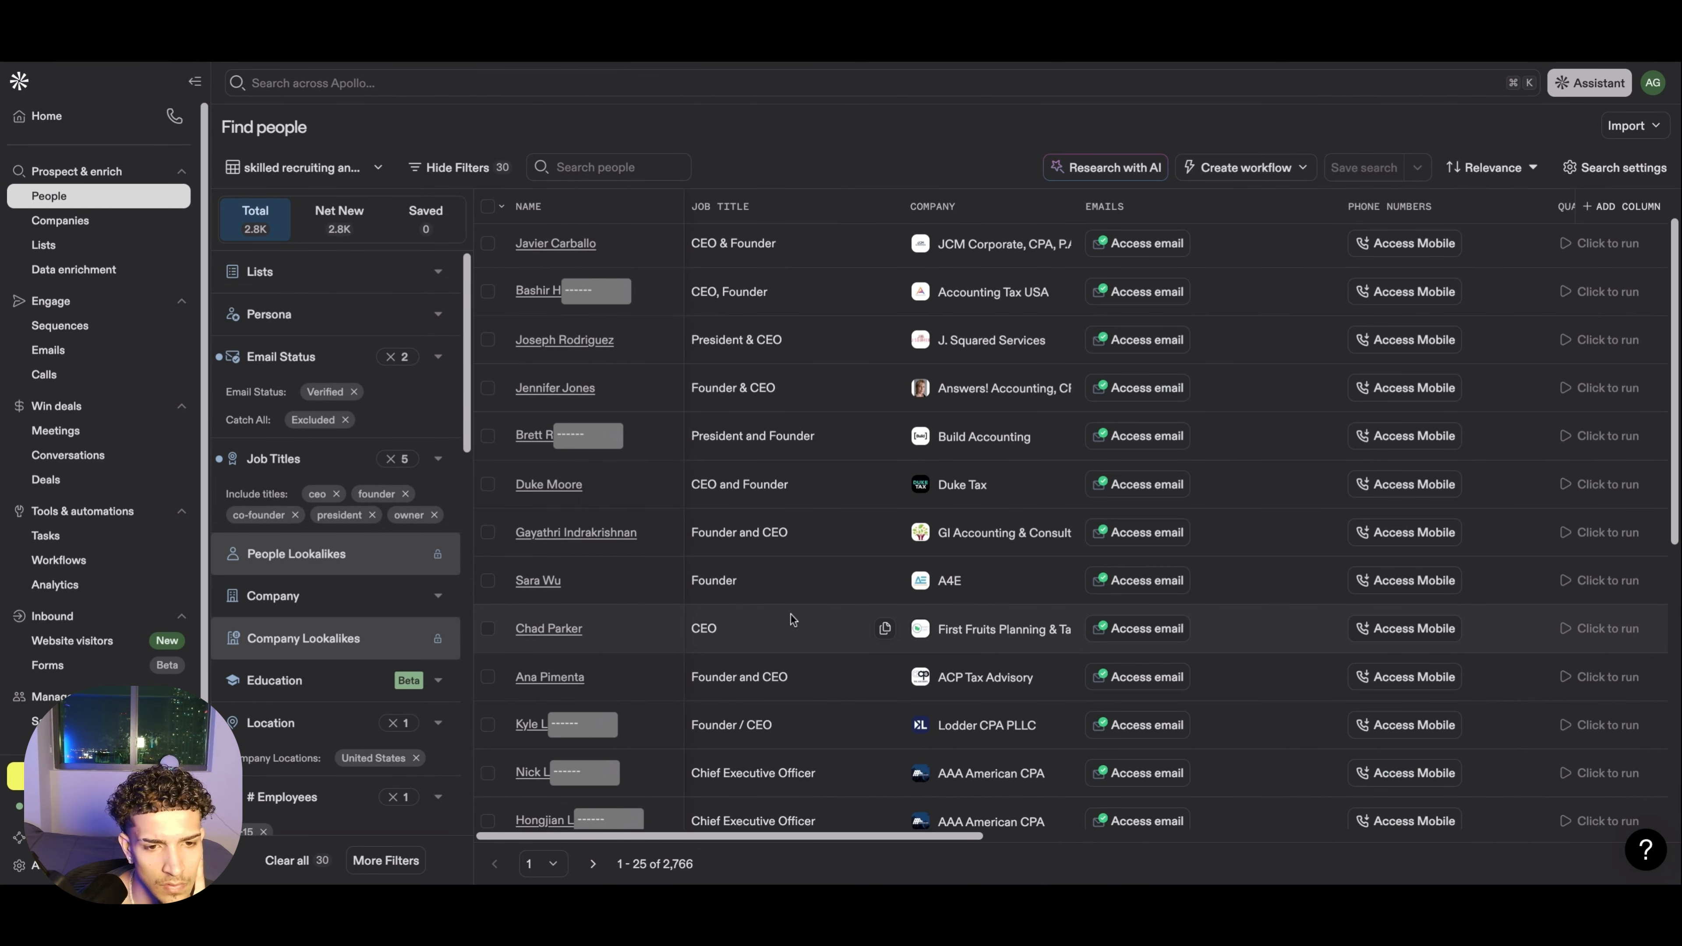
# Find AAA American CPA further down the results, inspect its company details, and return to the start of the list.
pyautogui.scroll(-4, 792, 614)
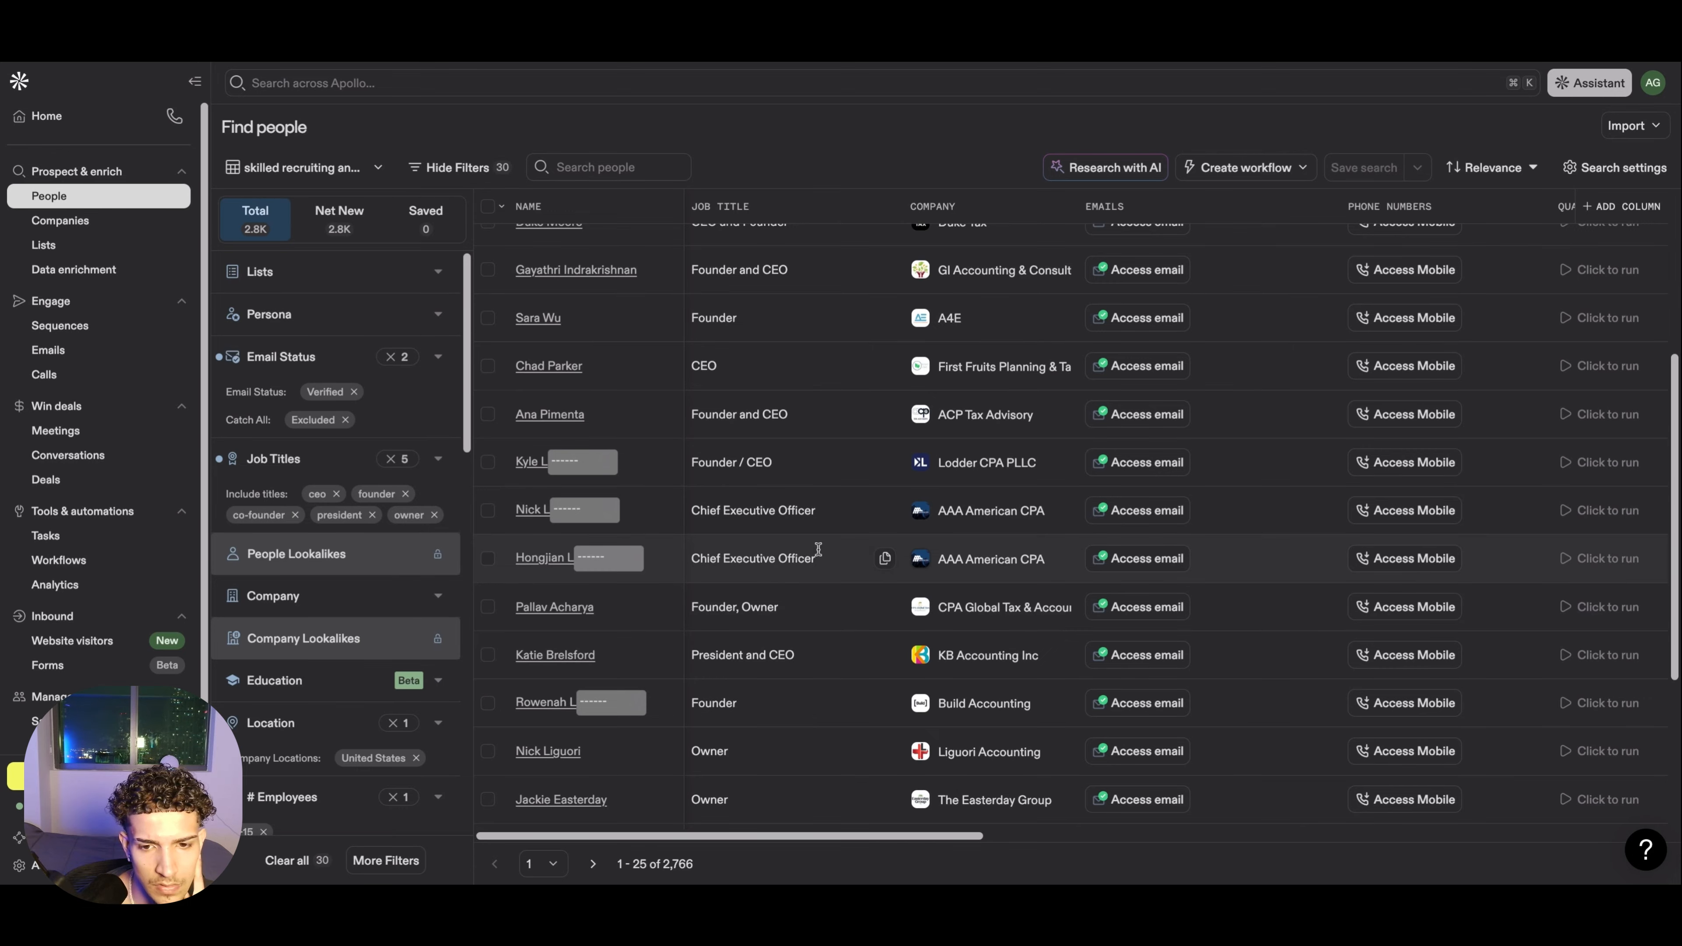
pyautogui.click(1039, 560)
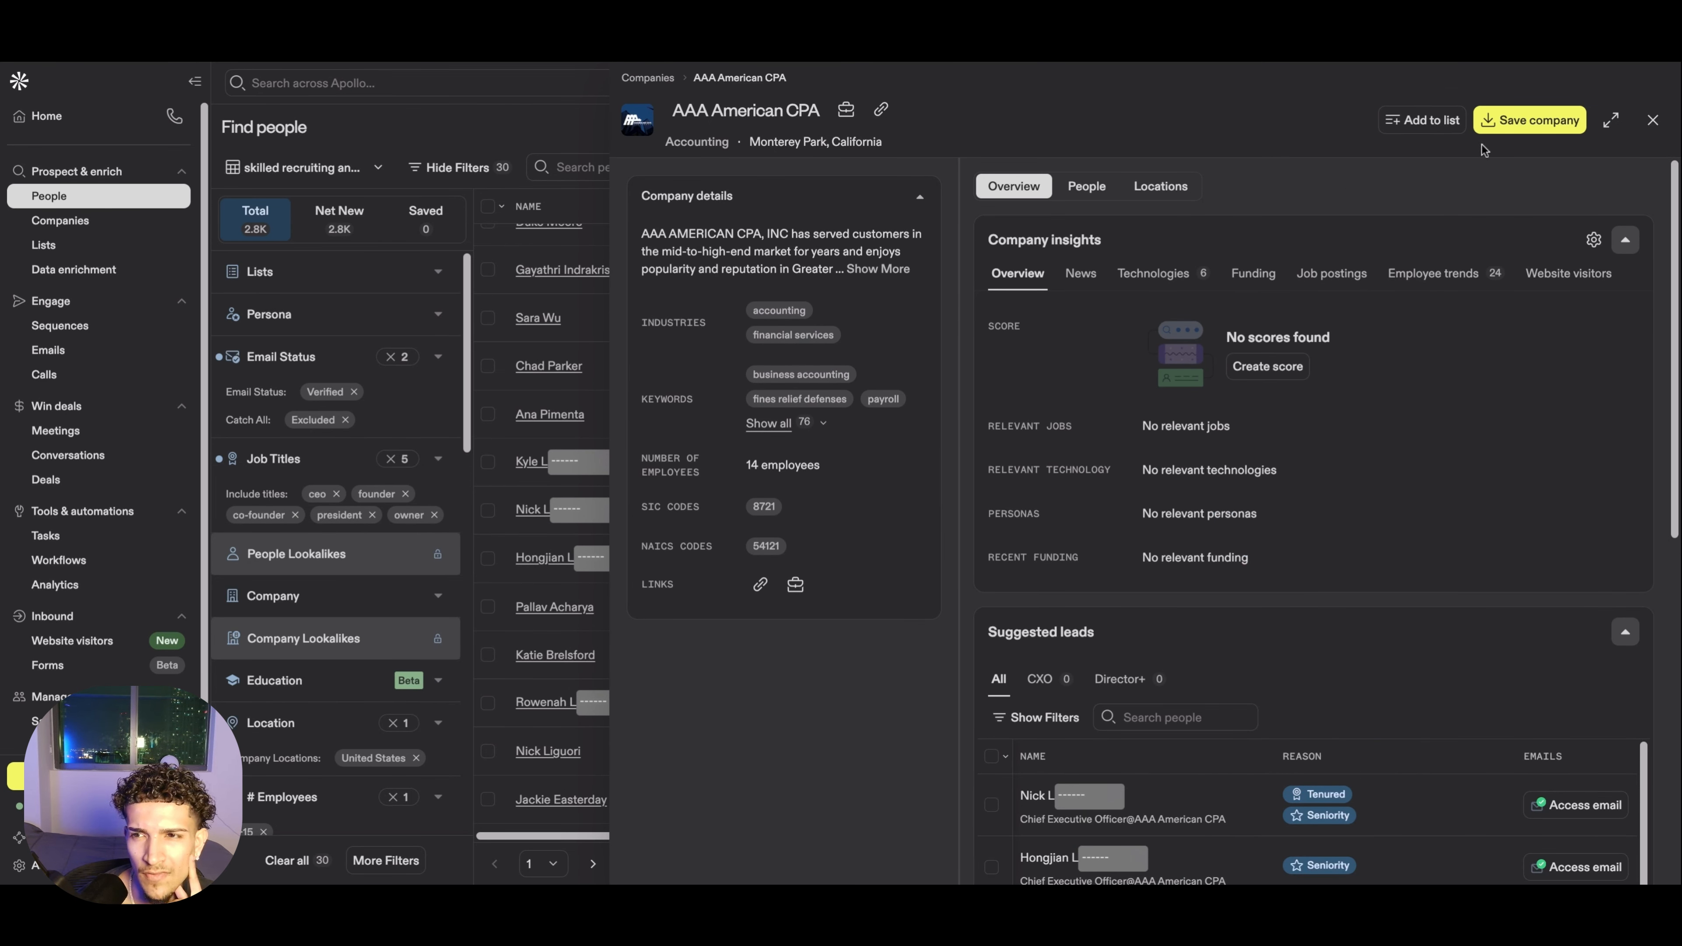
pyautogui.click(1653, 120)
pyautogui.scroll(5, 1499, 299)
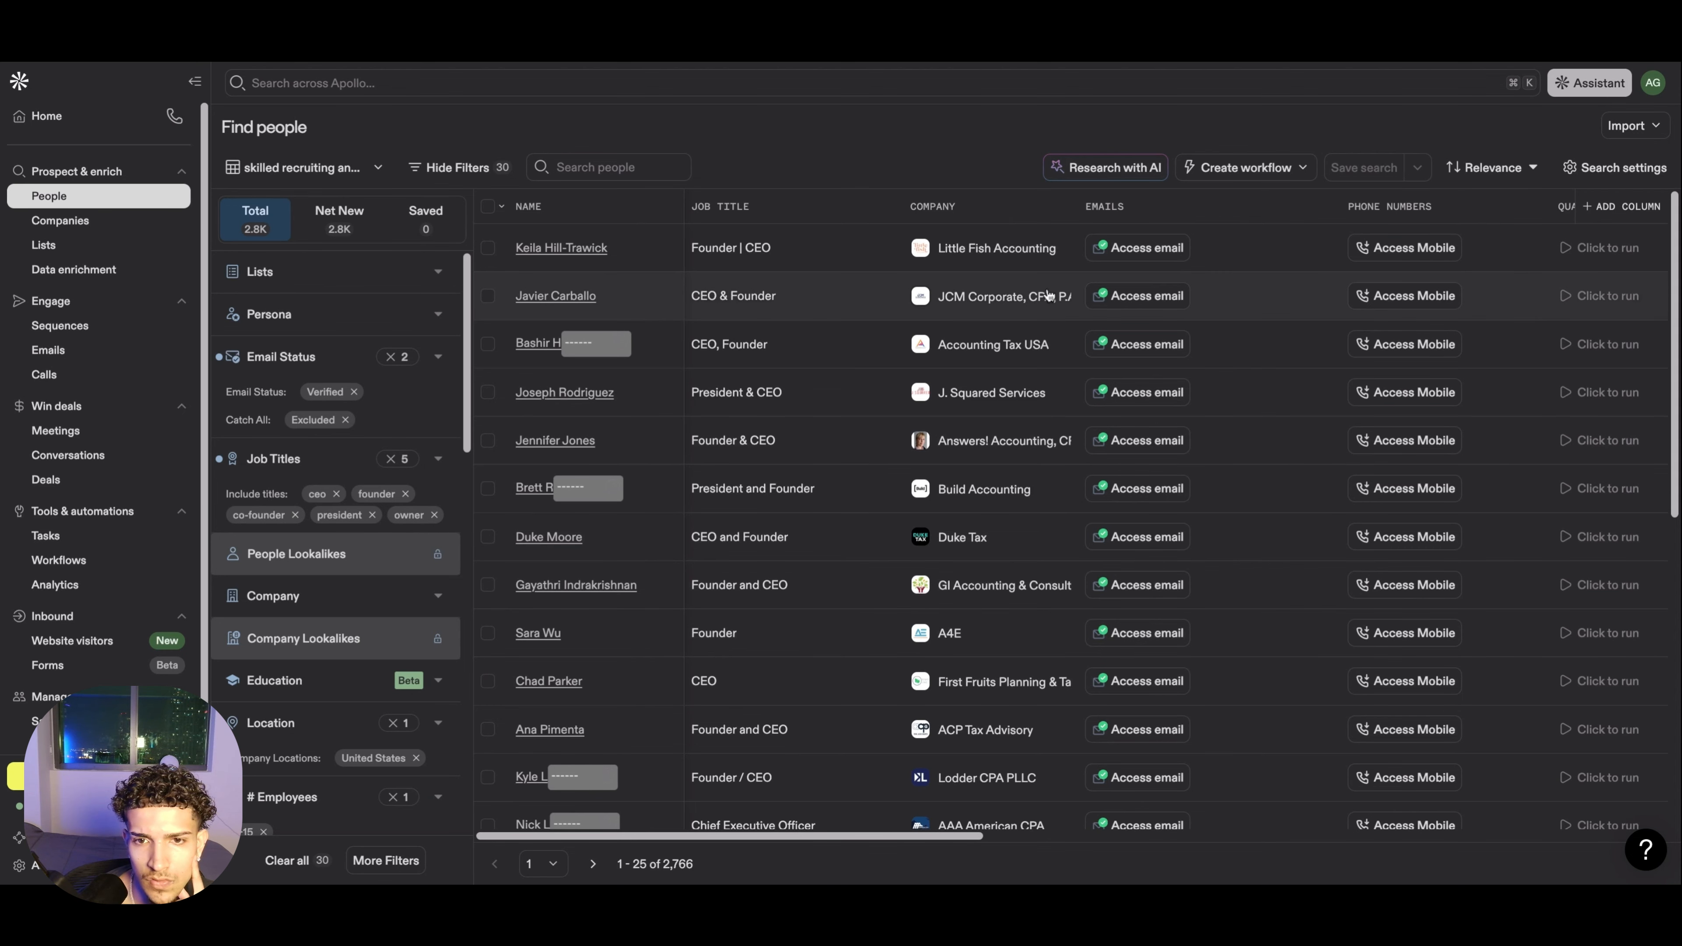
# Recheck the company details of Accounting Tax USA, inspect those of First Fruits Planning & Tax, and return to the results.
pyautogui.click(1049, 342)
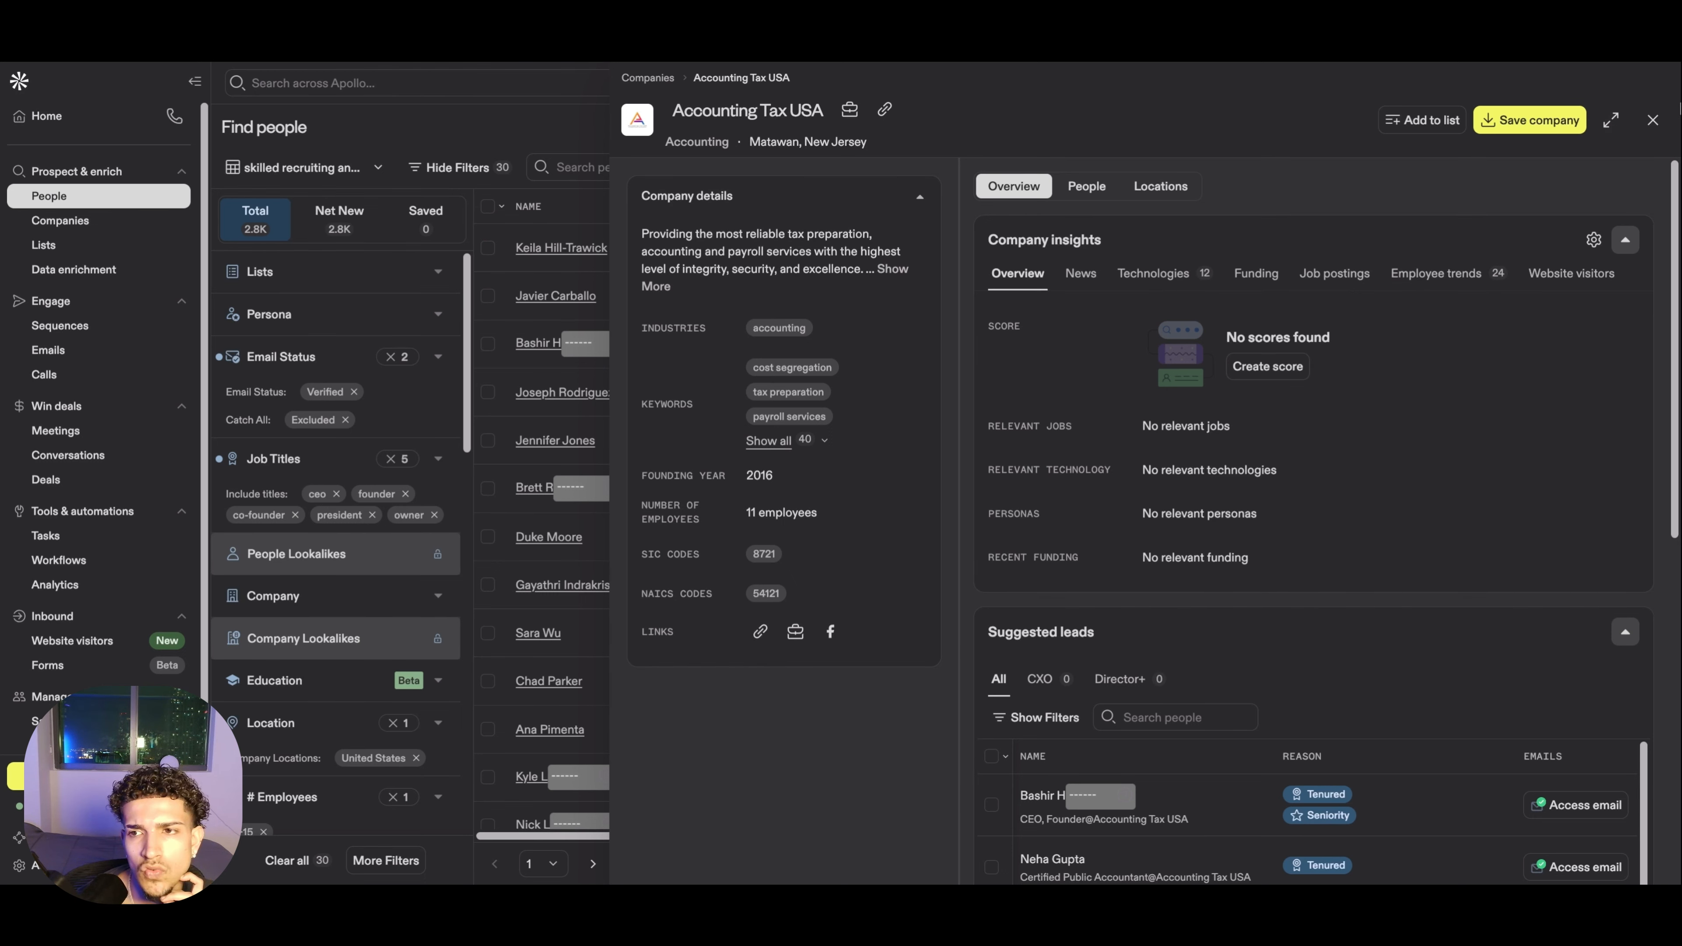
pyautogui.click(1652, 121)
pyautogui.scroll(-2, 893, 564)
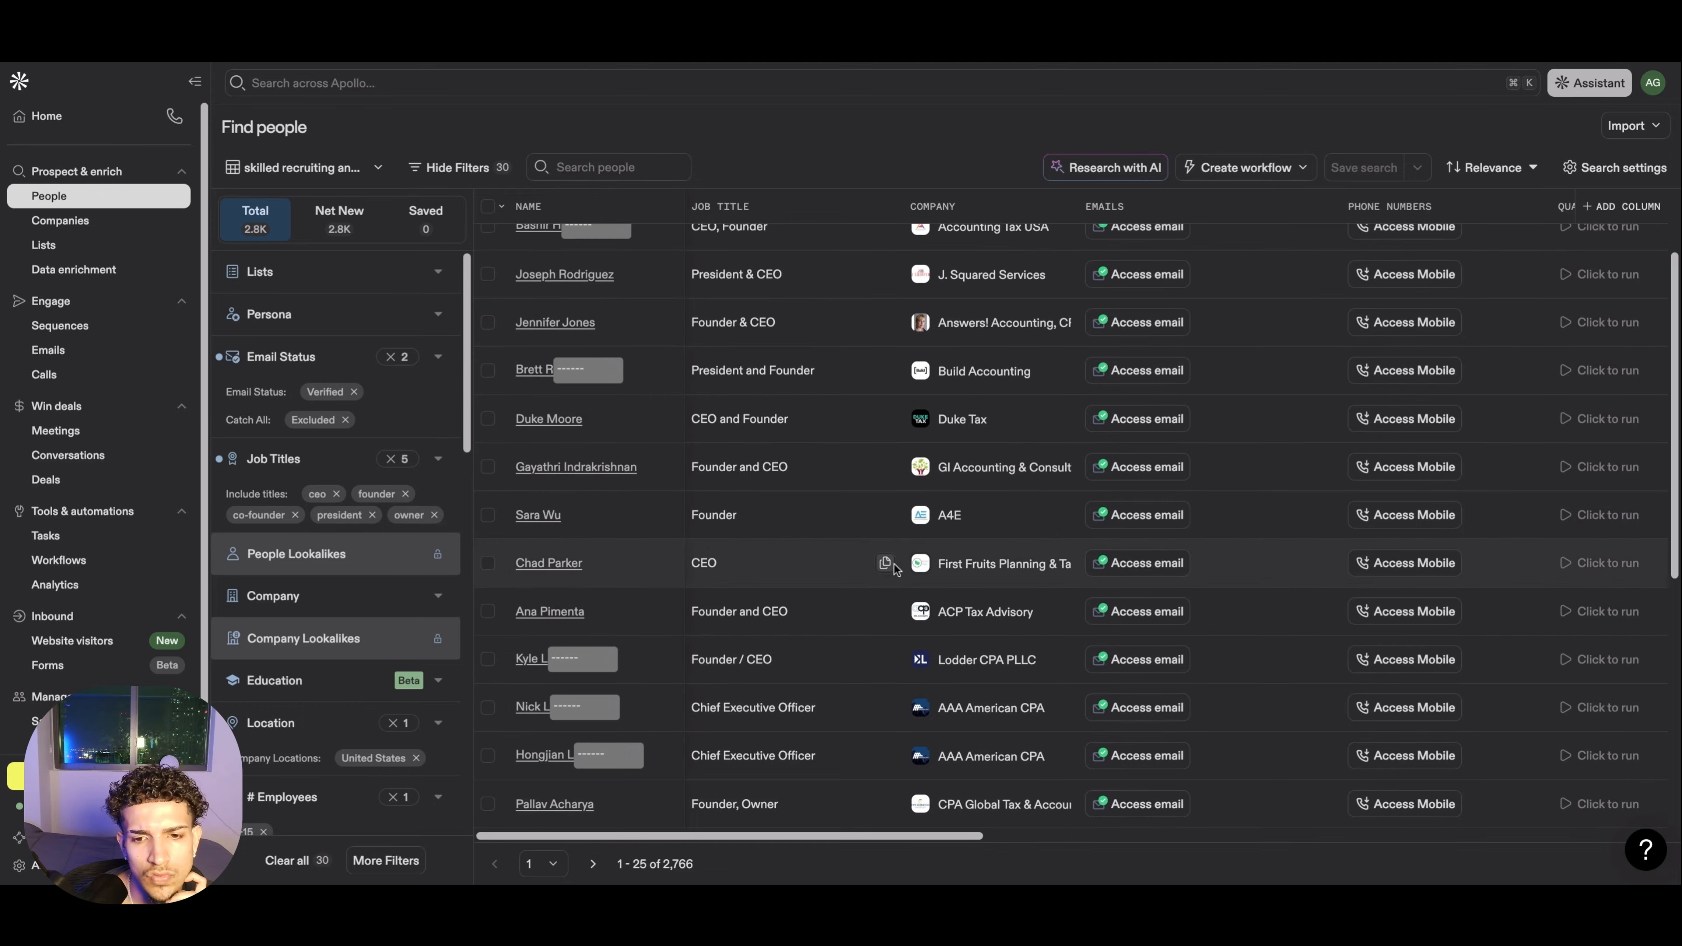
pyautogui.click(957, 564)
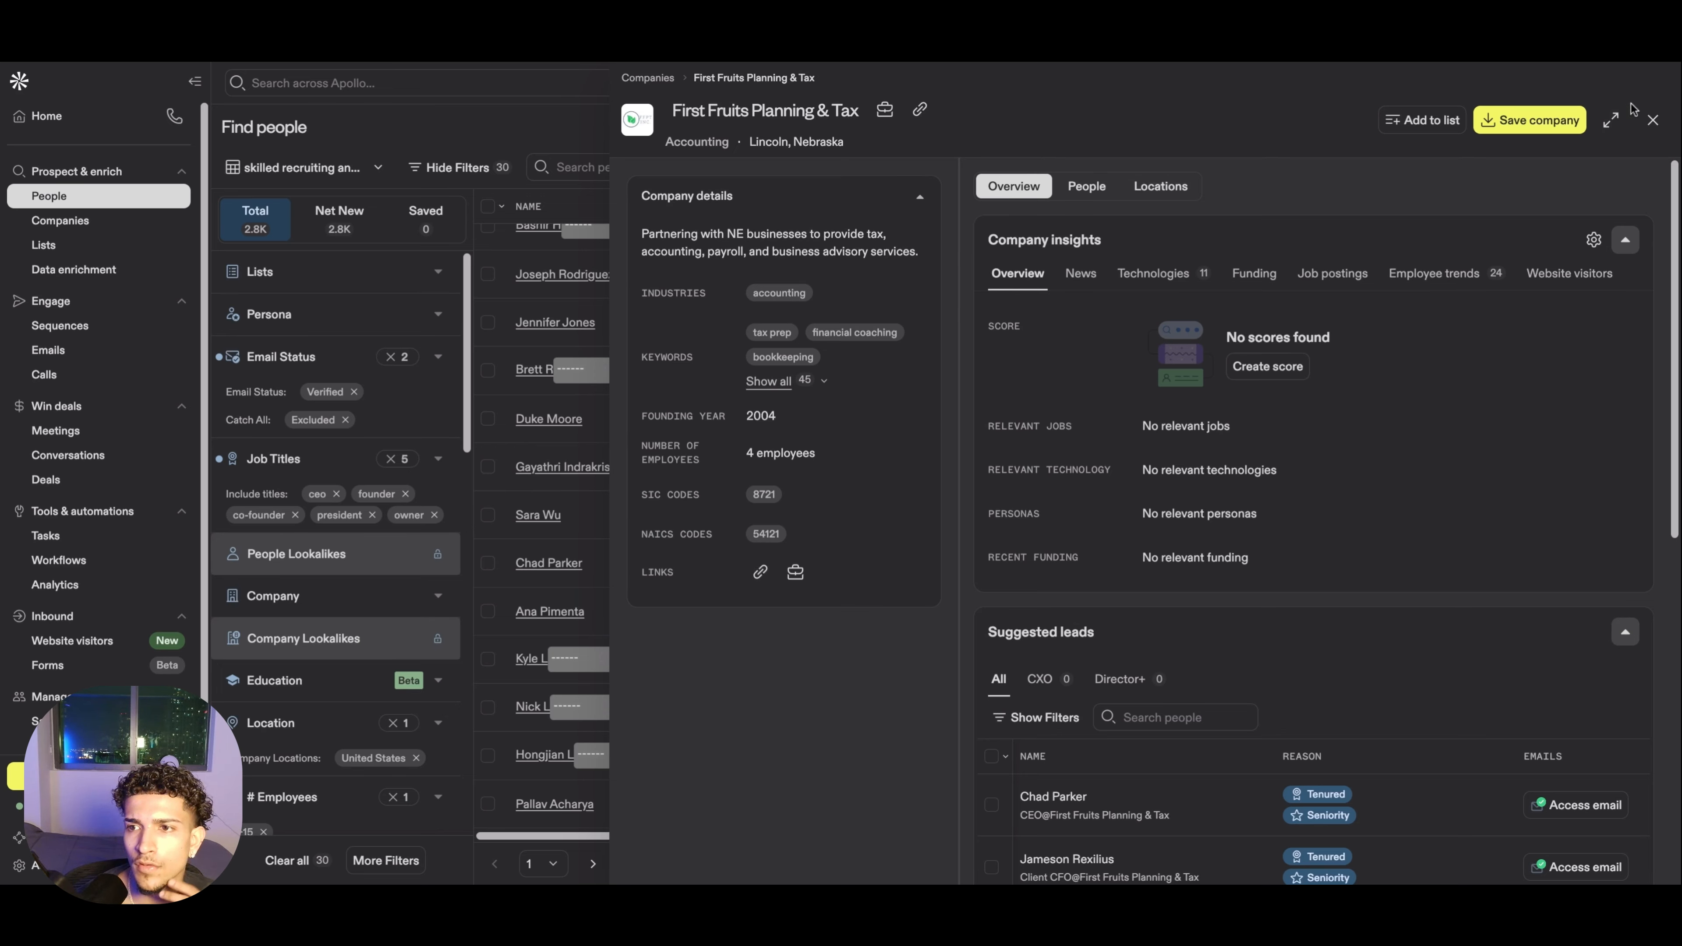
pyautogui.click(1654, 120)
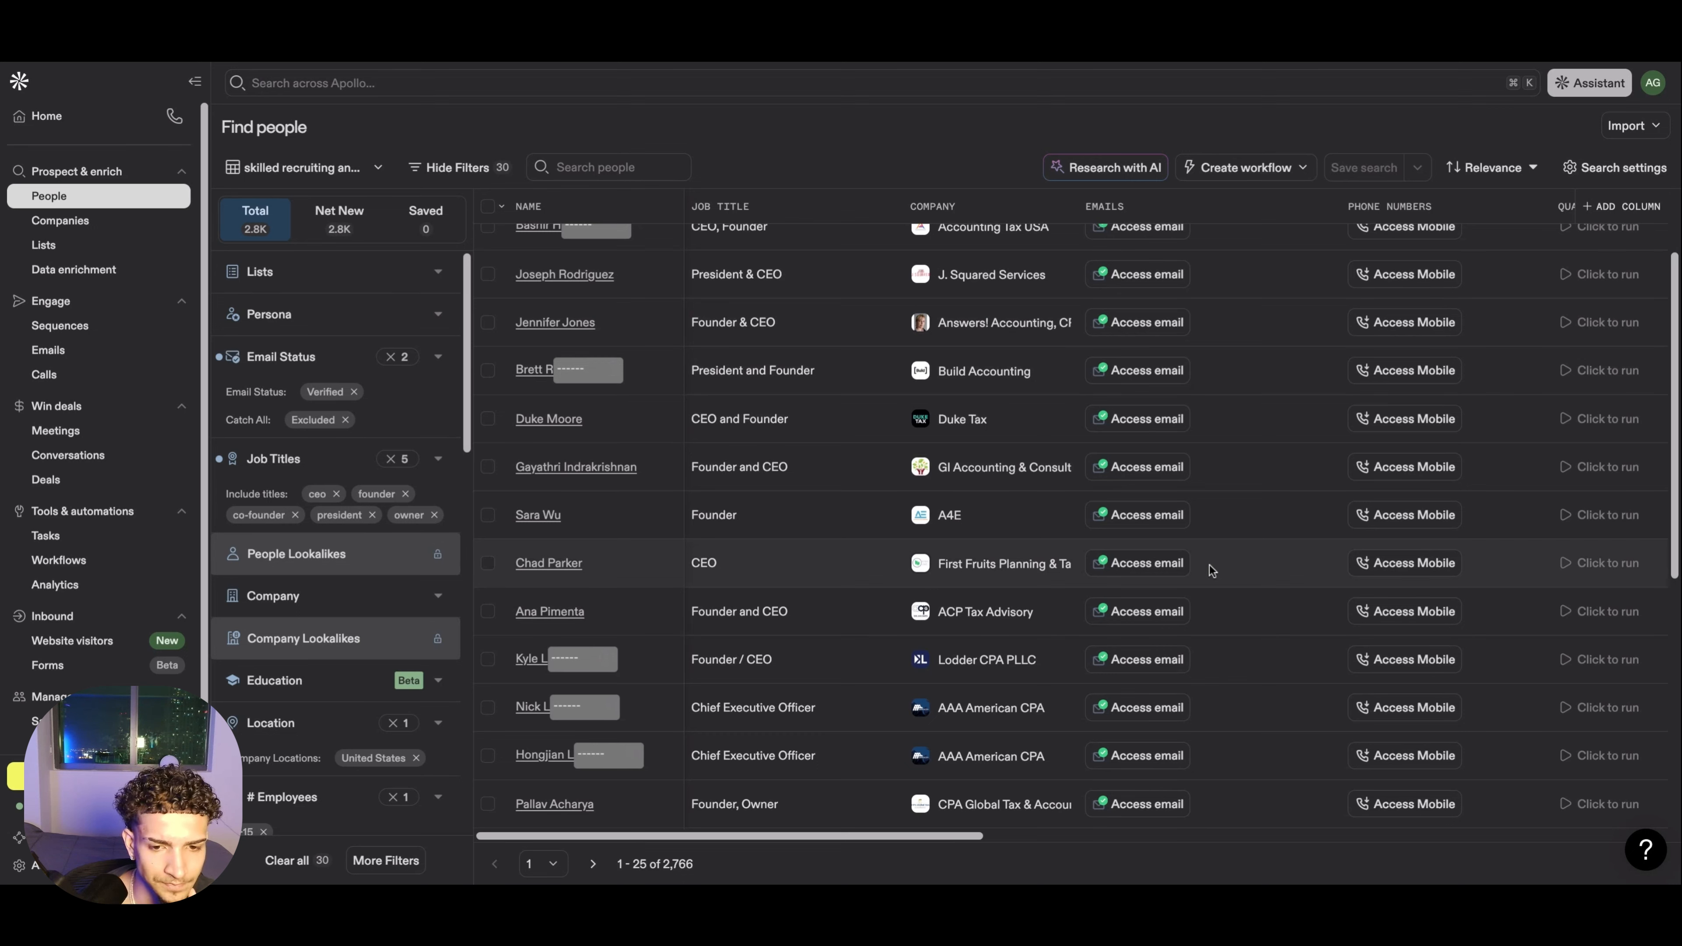
pyautogui.scroll(2, 1124, 468)
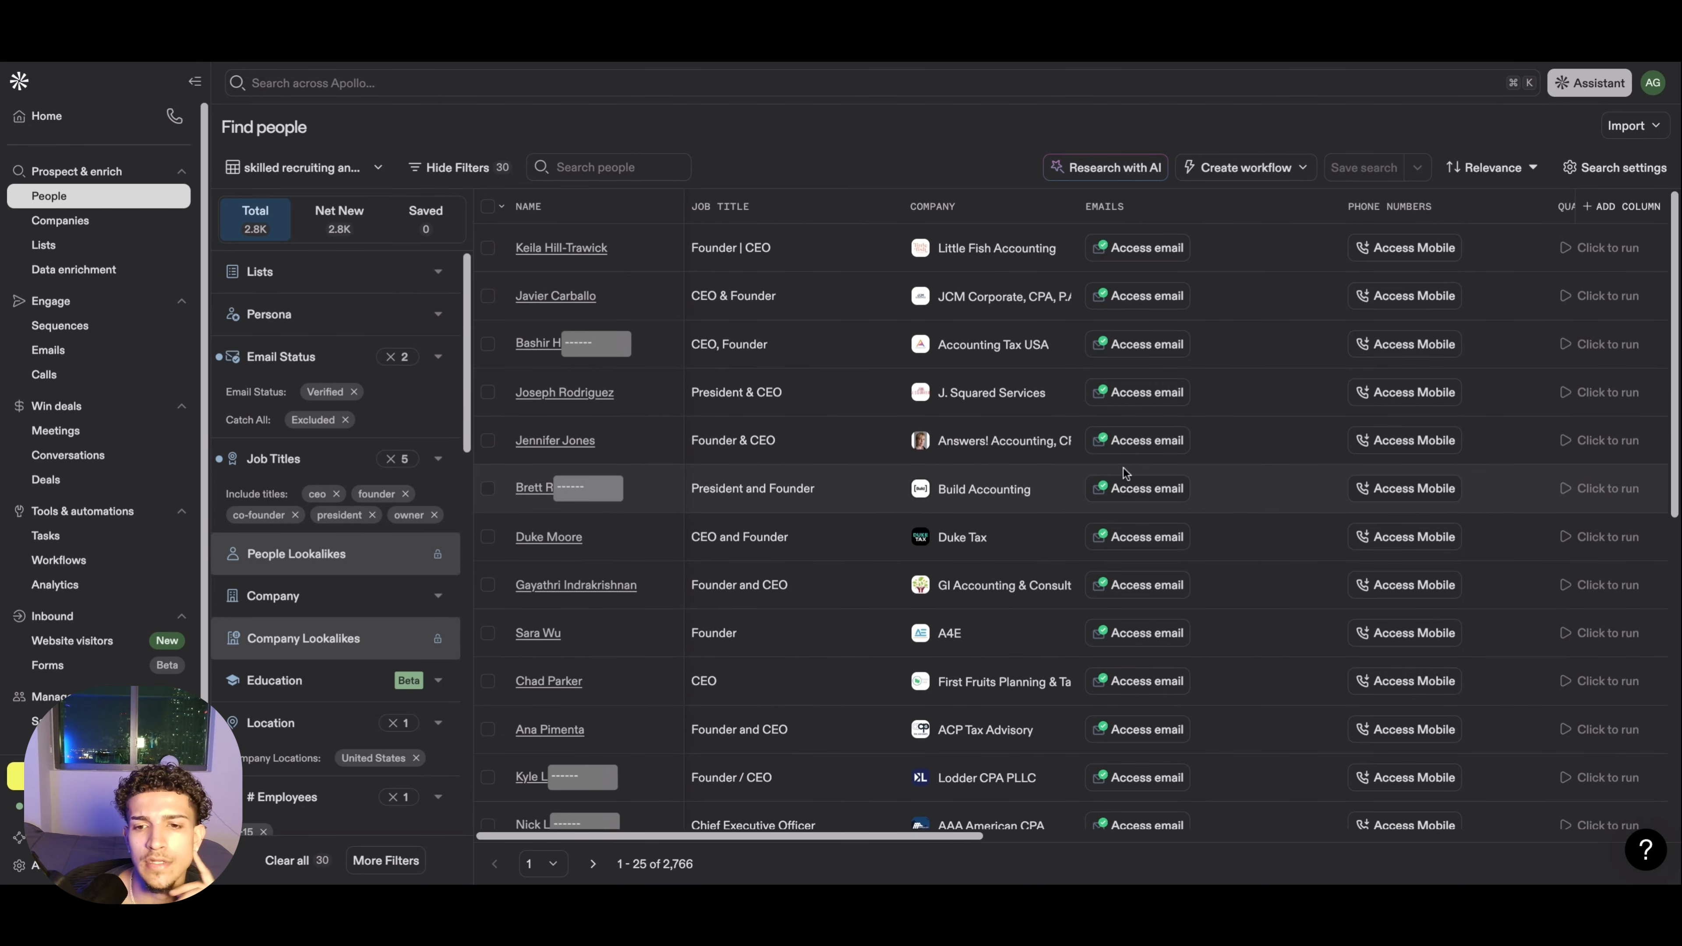